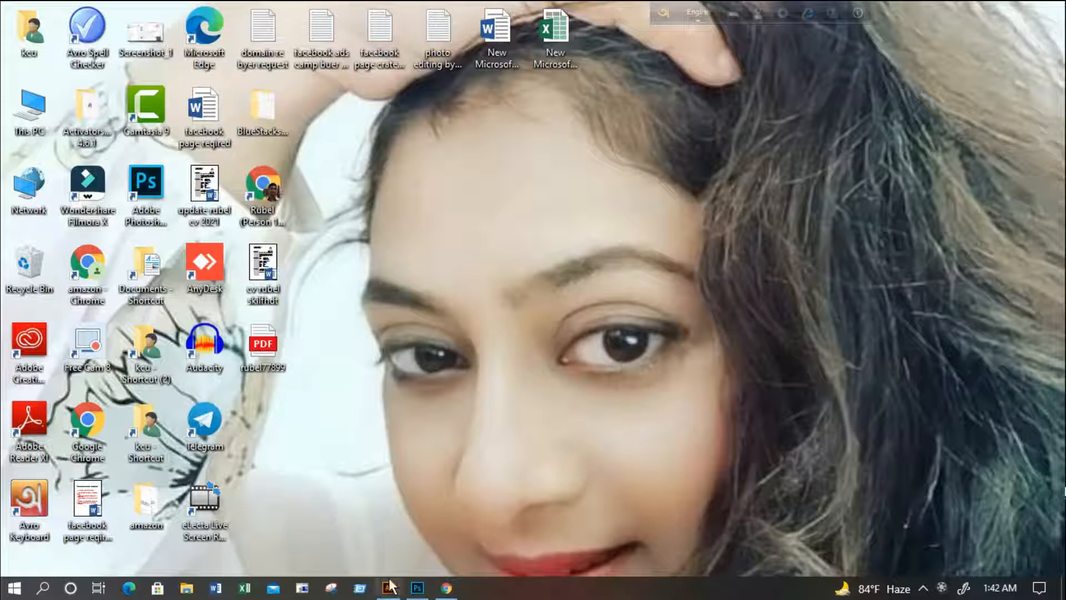
# Switch to Illustrator and create a new A4 portrait document in CMYK Color with 0.125-inch bleeds
pyautogui.moveTo(390, 587)
pyautogui.click(390, 544)
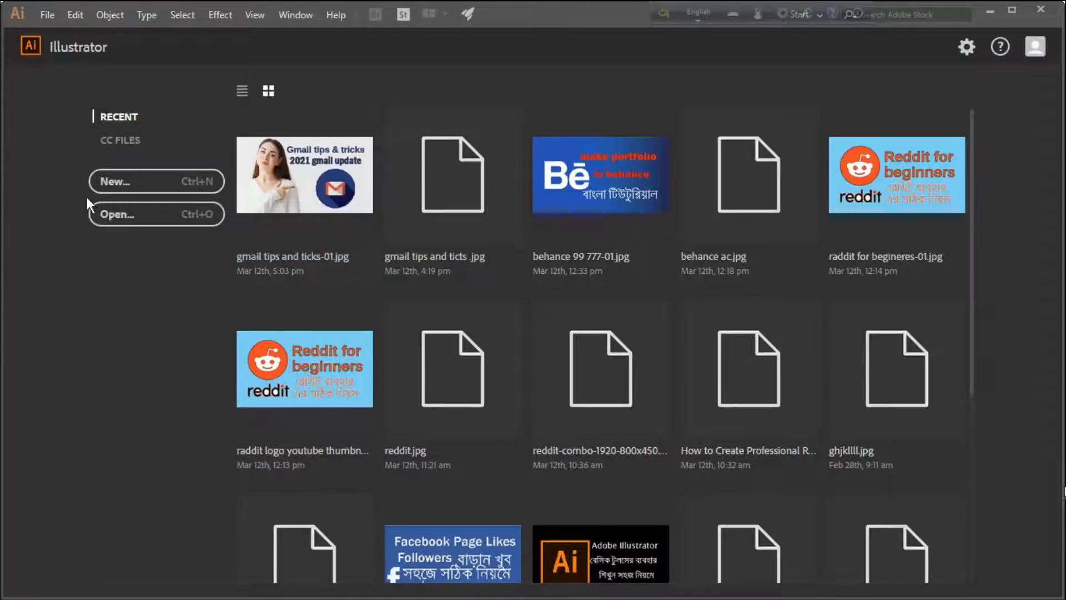
pyautogui.click(47, 12)
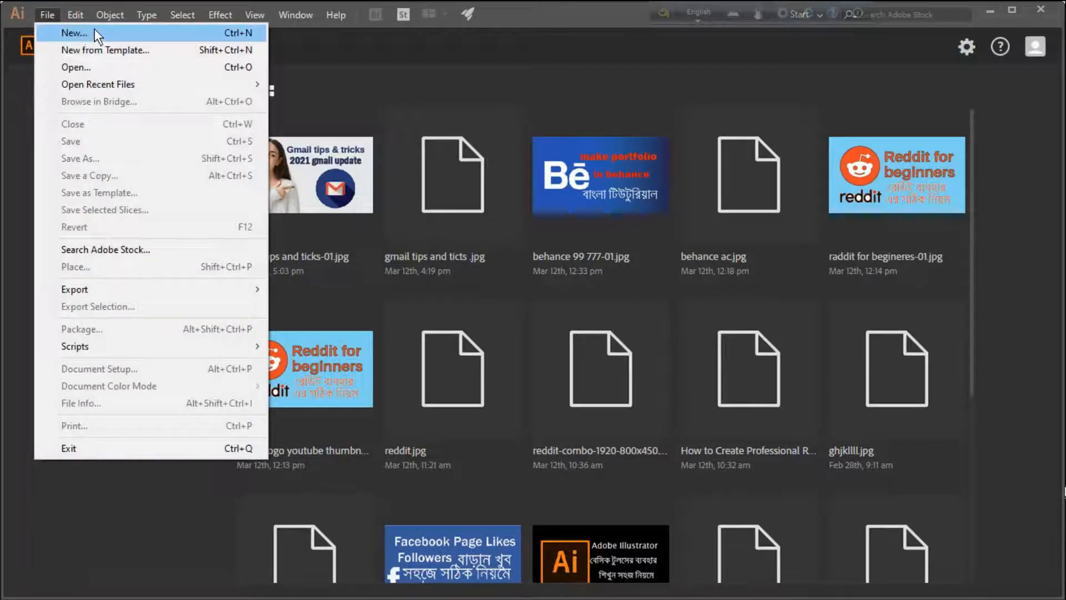
pyautogui.click(80, 32)
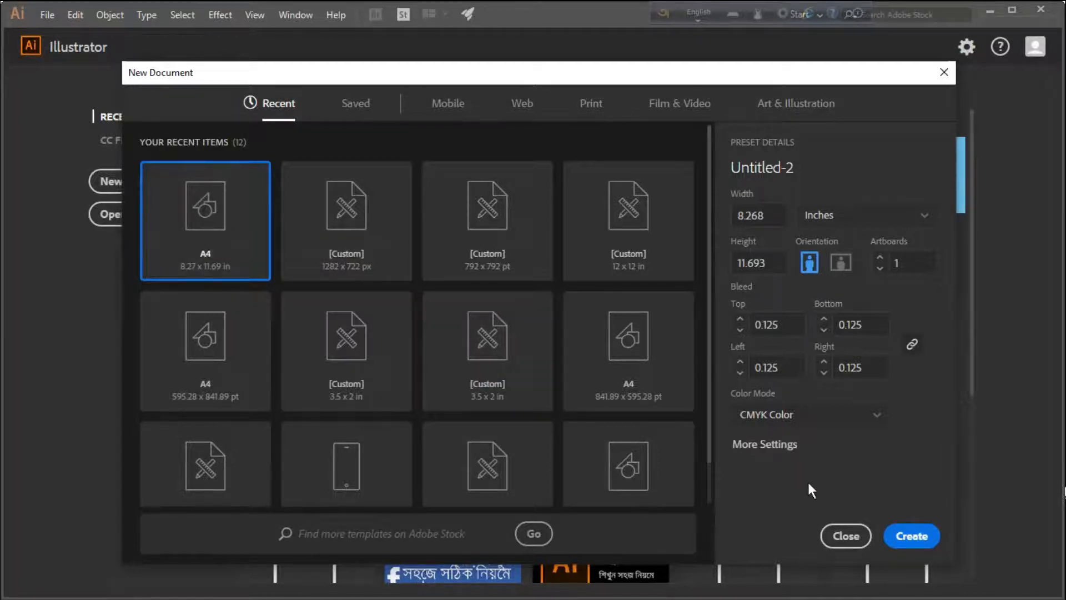
pyautogui.click(890, 525)
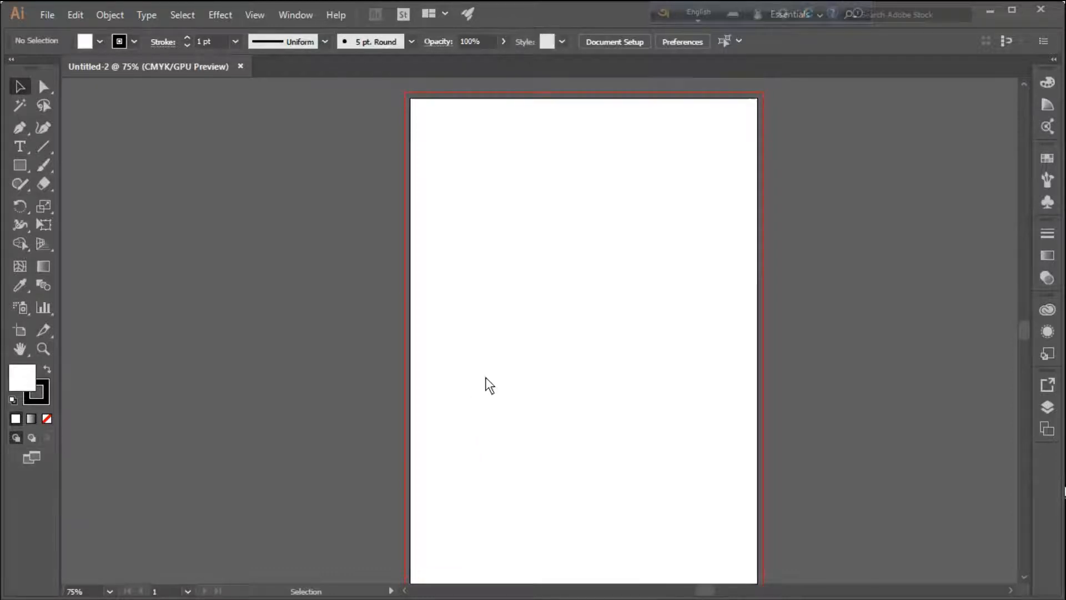
# Draw a white rectangle covering the whole artboard out to the bleed guides on every side
pyautogui.rightClick(20, 165)
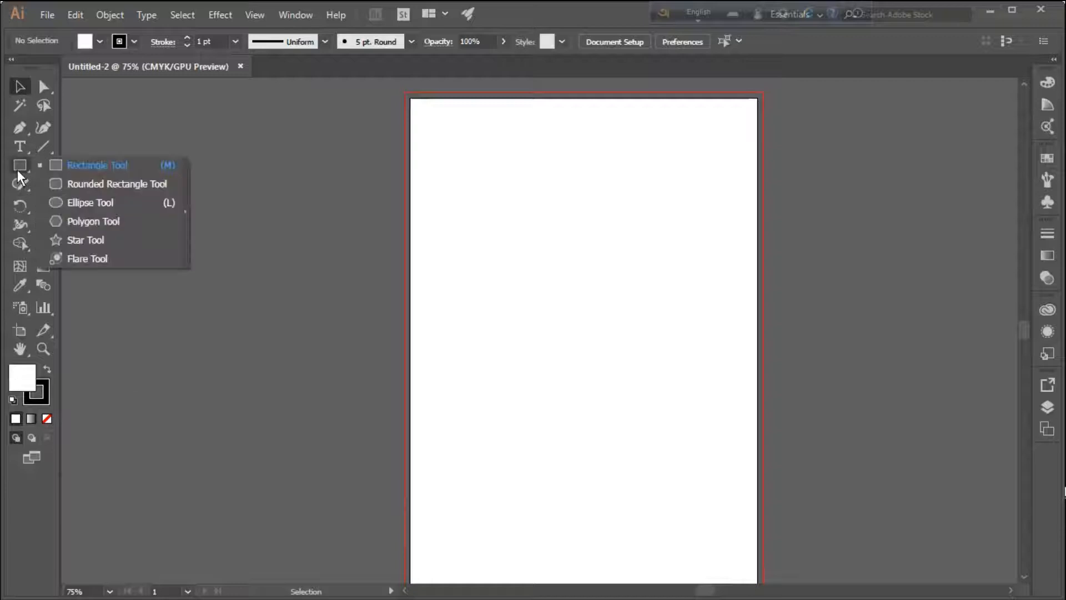
pyautogui.click(89, 164)
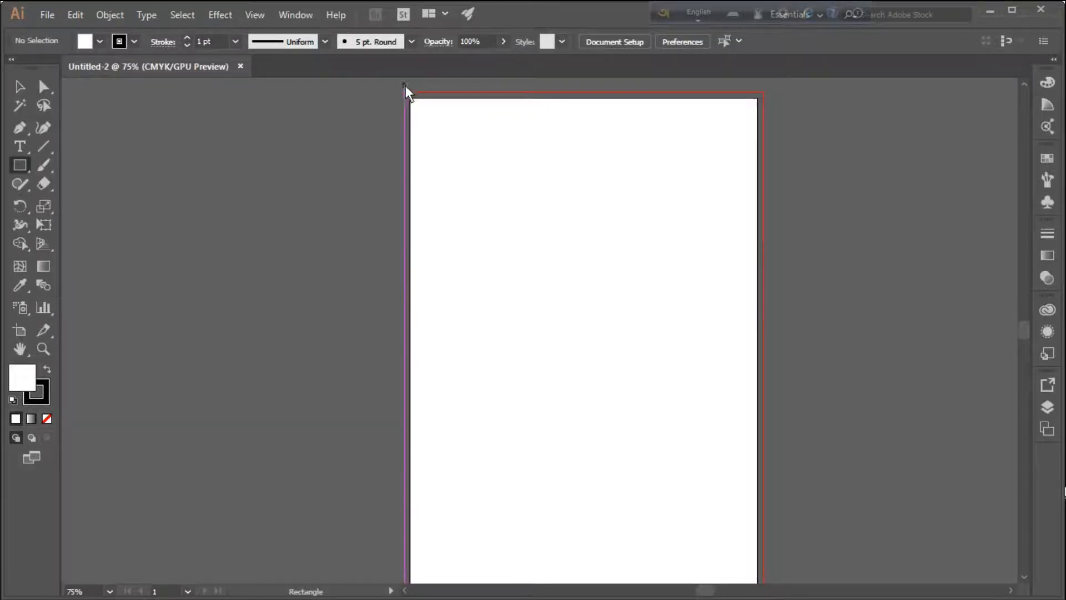
pyautogui.moveTo(404, 95); pyautogui.dragTo(764, 530)
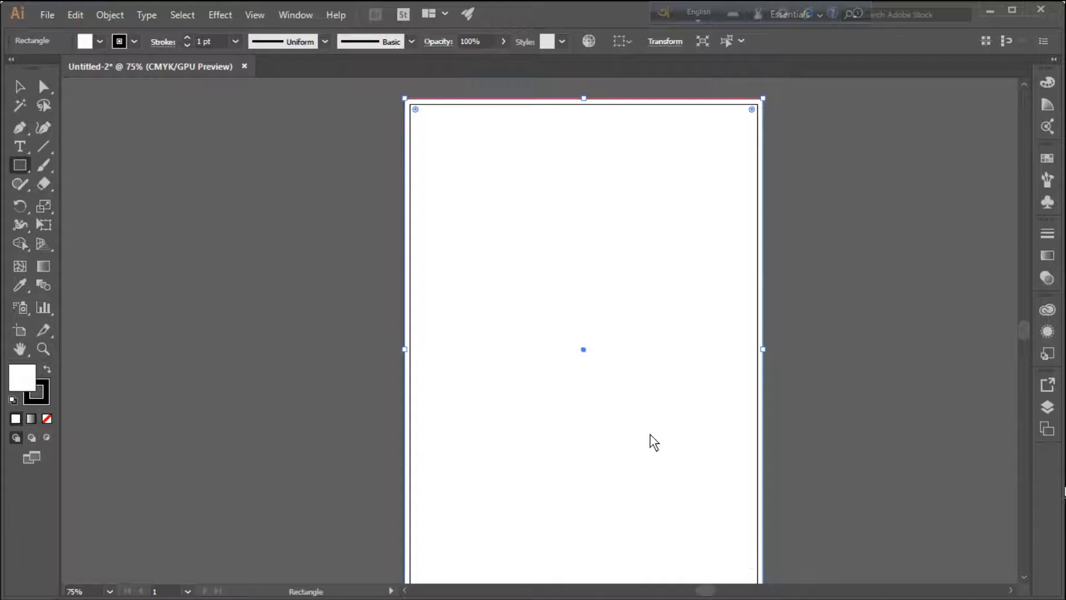
pyautogui.scroll(-1, 653, 443)
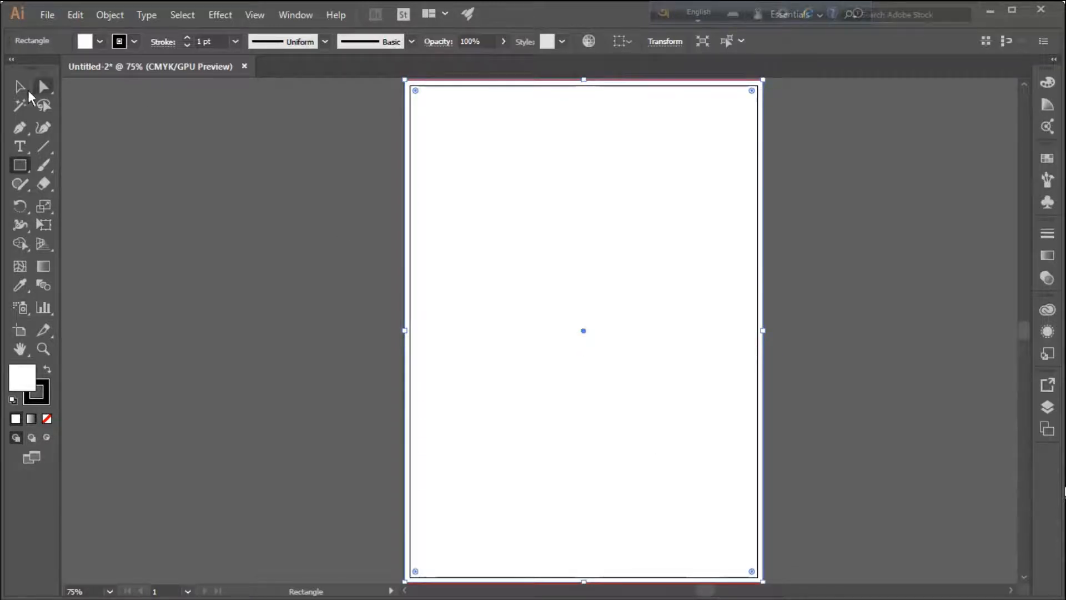
pyautogui.click(19, 85)
pyautogui.click(894, 252)
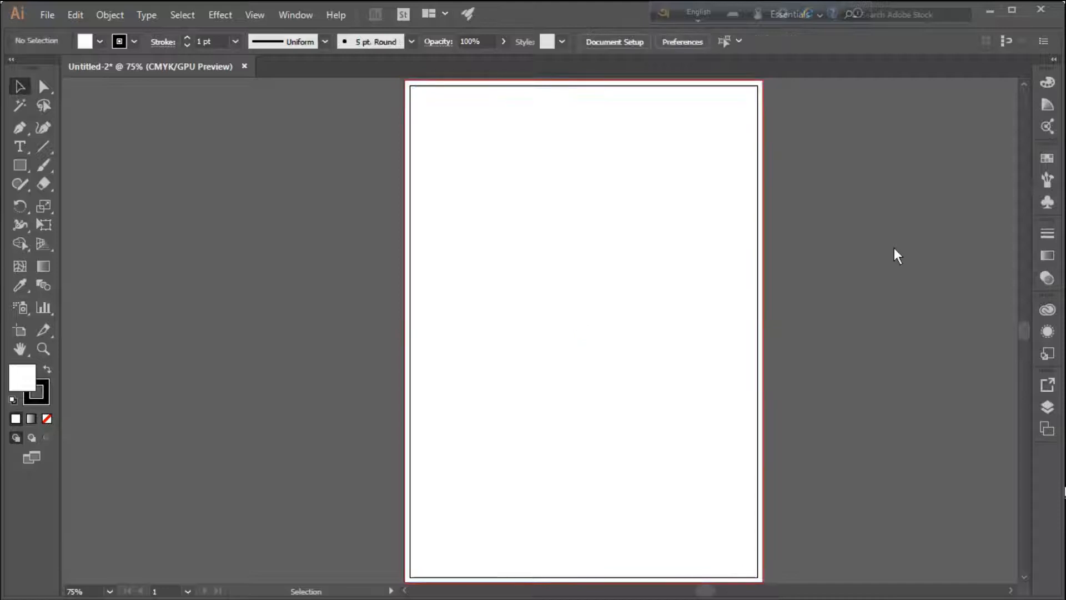
pyautogui.scroll(1, 699, 283)
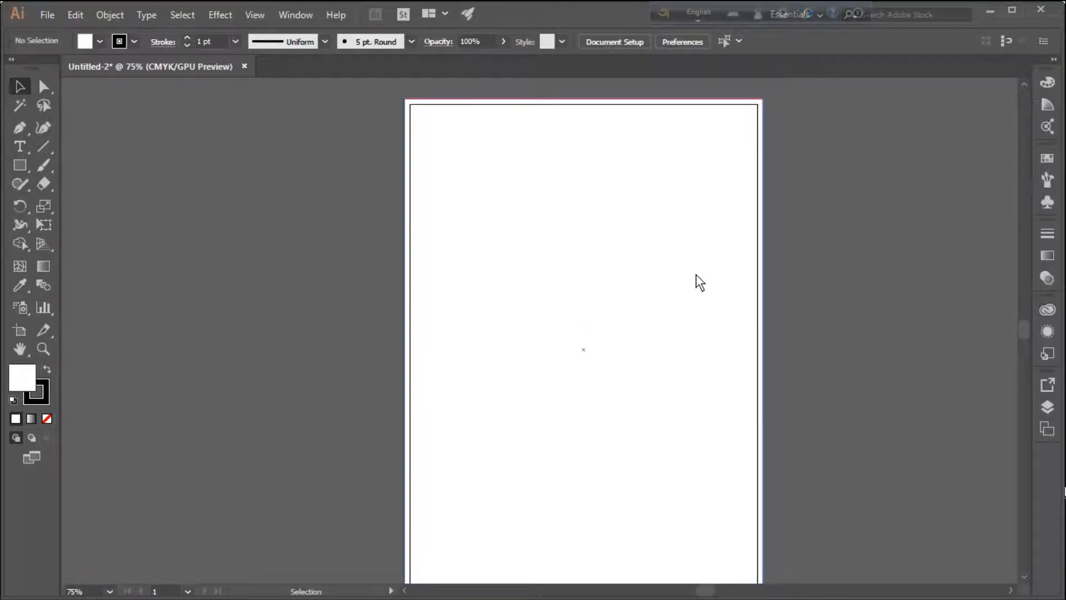
pyautogui.scroll(-1, 699, 283)
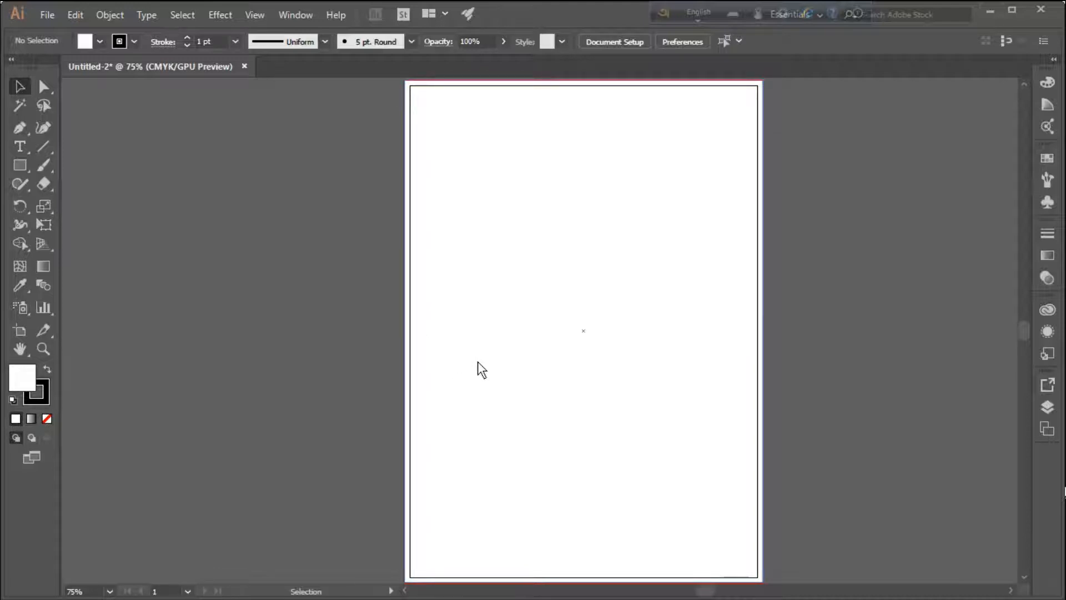
# Draw a small square with the Rectangle Tool in the upper-left part of the page
pyautogui.click(19, 167)
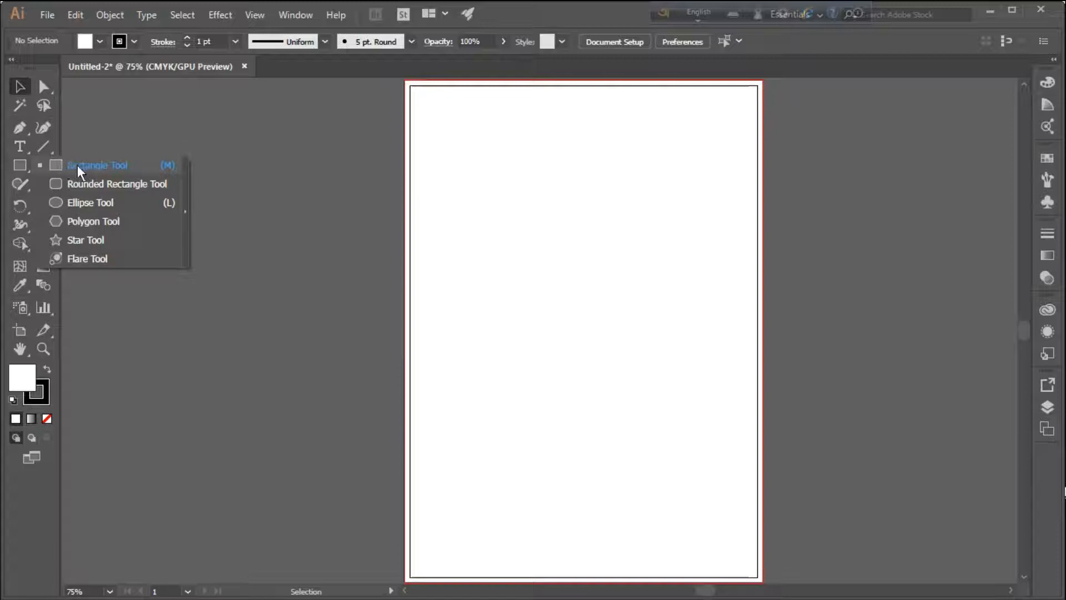
pyautogui.click(82, 168)
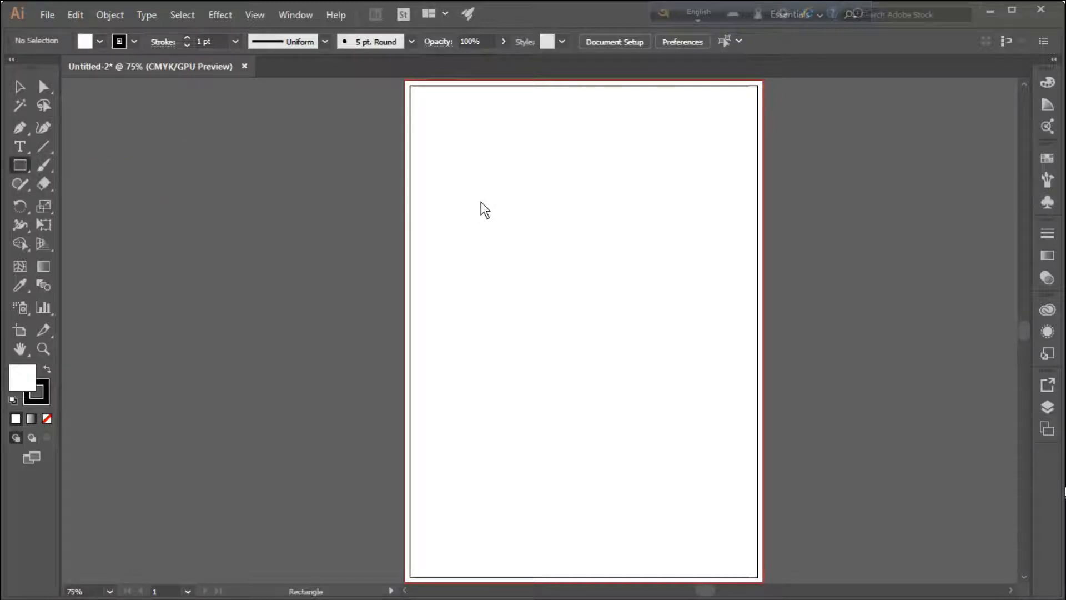
pyautogui.moveTo(491, 197); pyautogui.dragTo(539, 245)
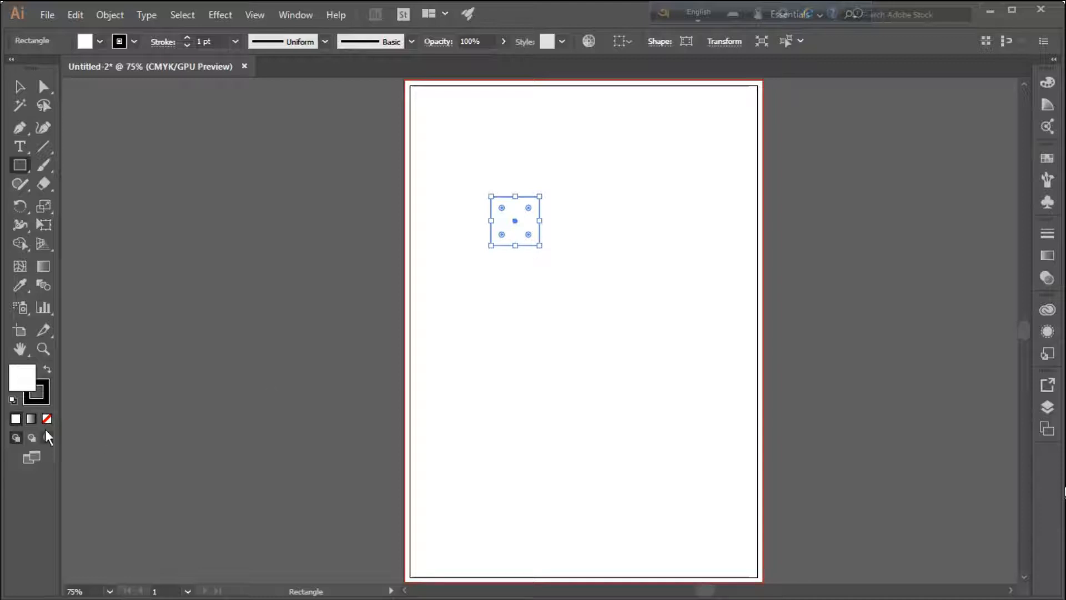
# Try to recolor the small square's fill by choosing a cyan hue of 183° in the Color Picker
pyautogui.doubleClick(32, 382)
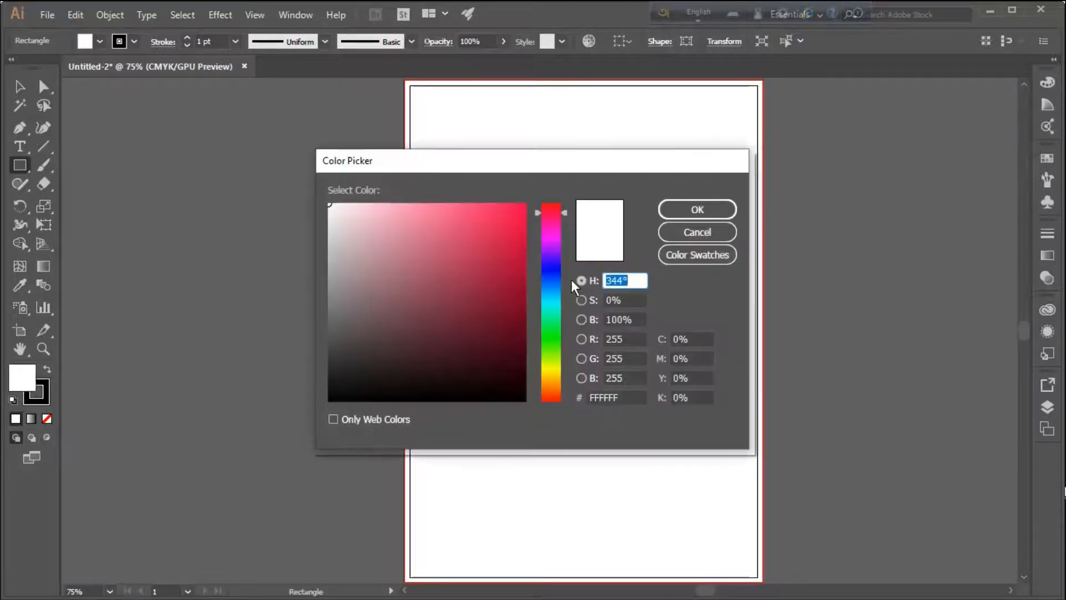
pyautogui.click(559, 302)
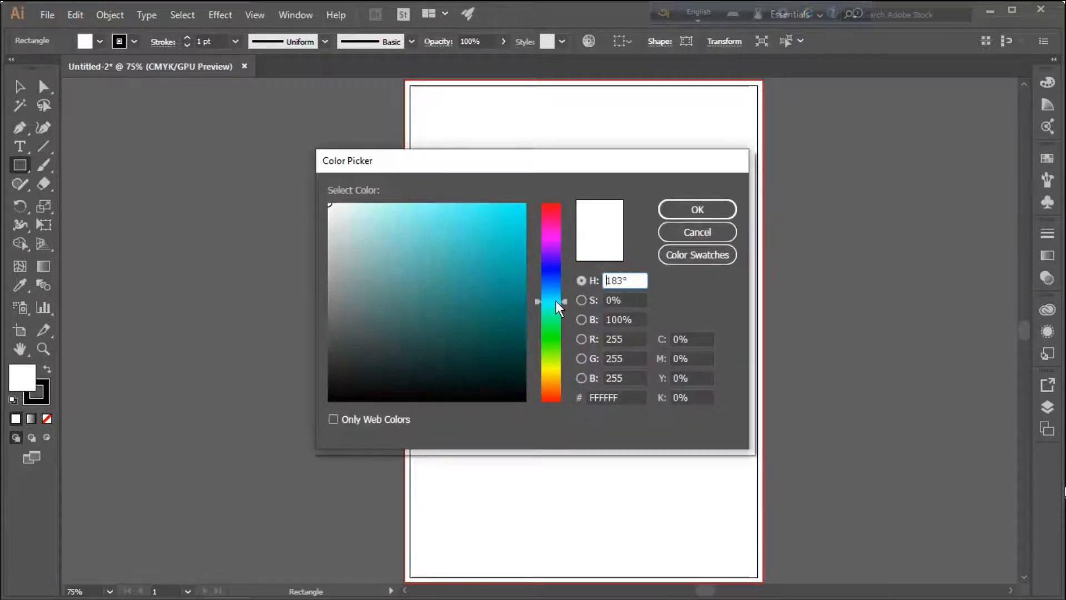
pyautogui.click(717, 215)
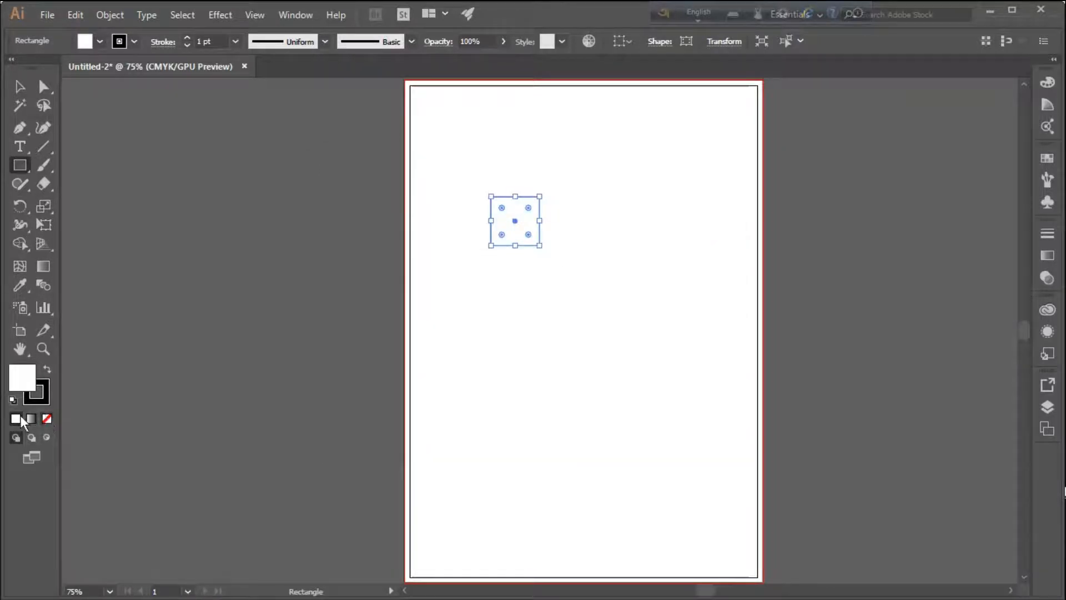
# Remove the small square's stroke and make its fill the active color attribute
pyautogui.click(43, 399)
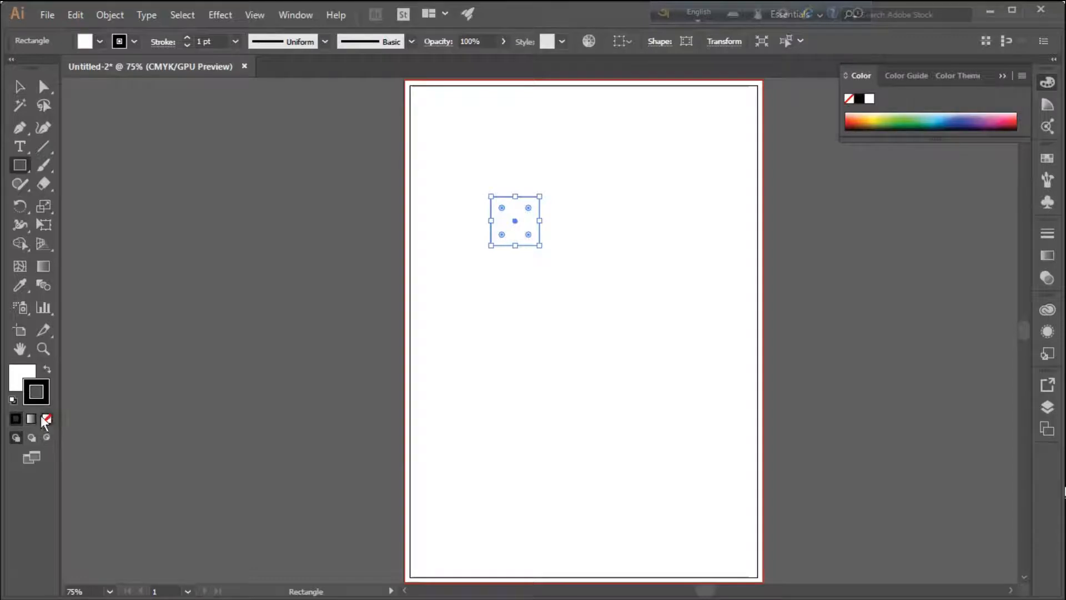
pyautogui.click(46, 417)
pyautogui.click(21, 377)
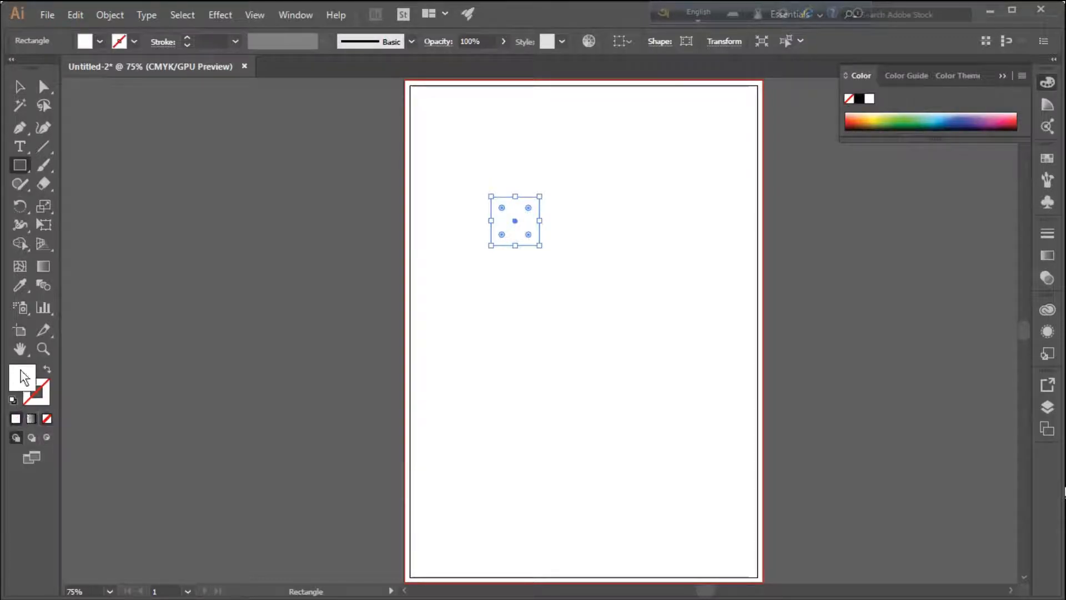
# Try to recolor the small square by choosing a blue hue for its fill in the Color Picker
pyautogui.doubleClick(23, 377)
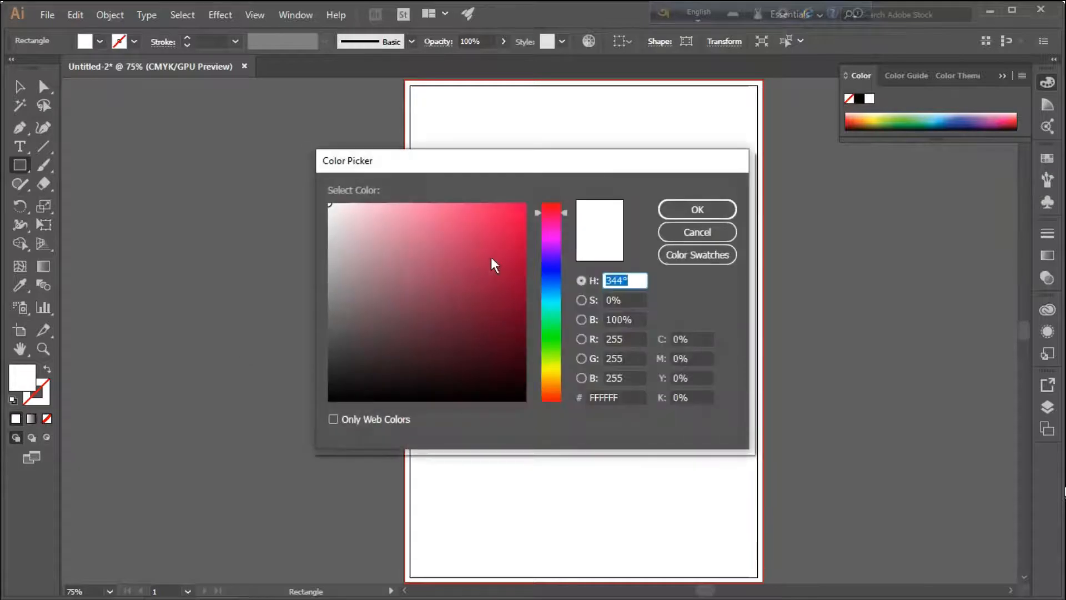
pyautogui.click(552, 275)
pyautogui.click(679, 214)
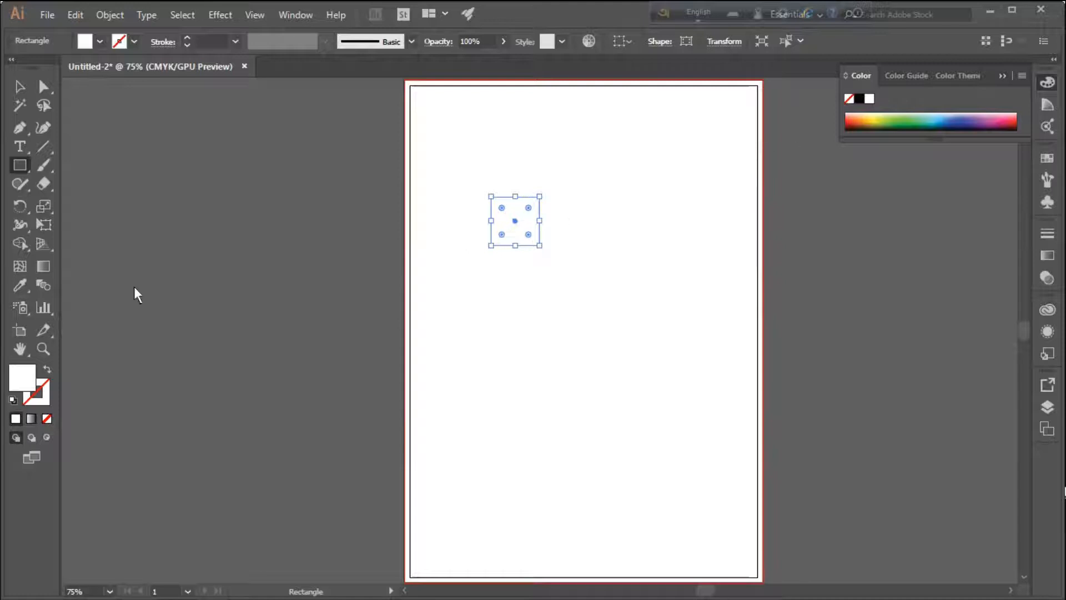
# Fill the small square with a bright sky blue sampled from the CMYK spectrum
pyautogui.moveTo(25, 282); pyautogui.dragTo(77, 282)
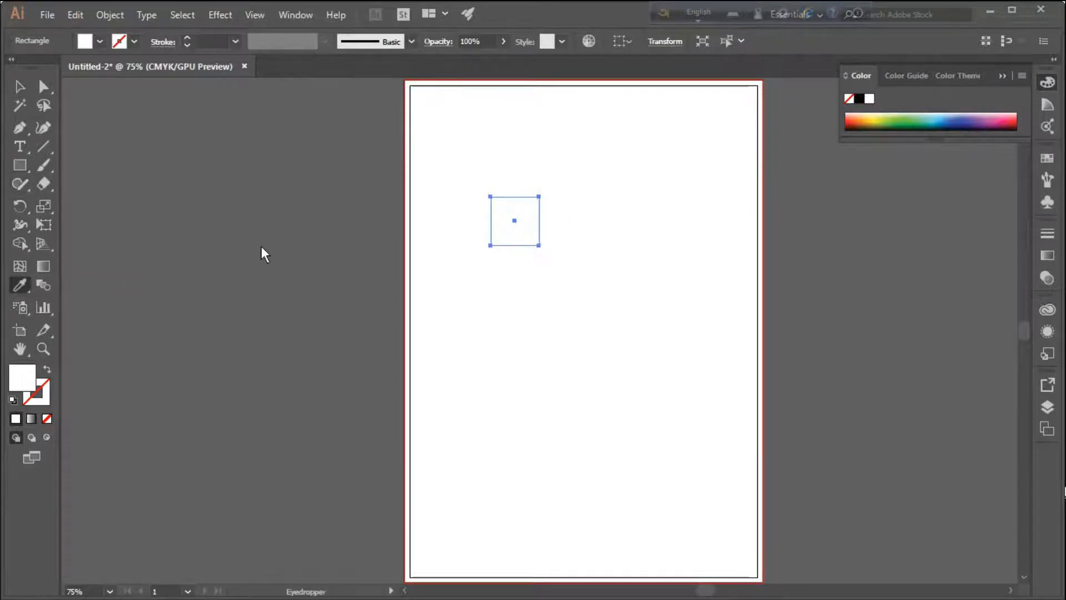
pyautogui.click(947, 127)
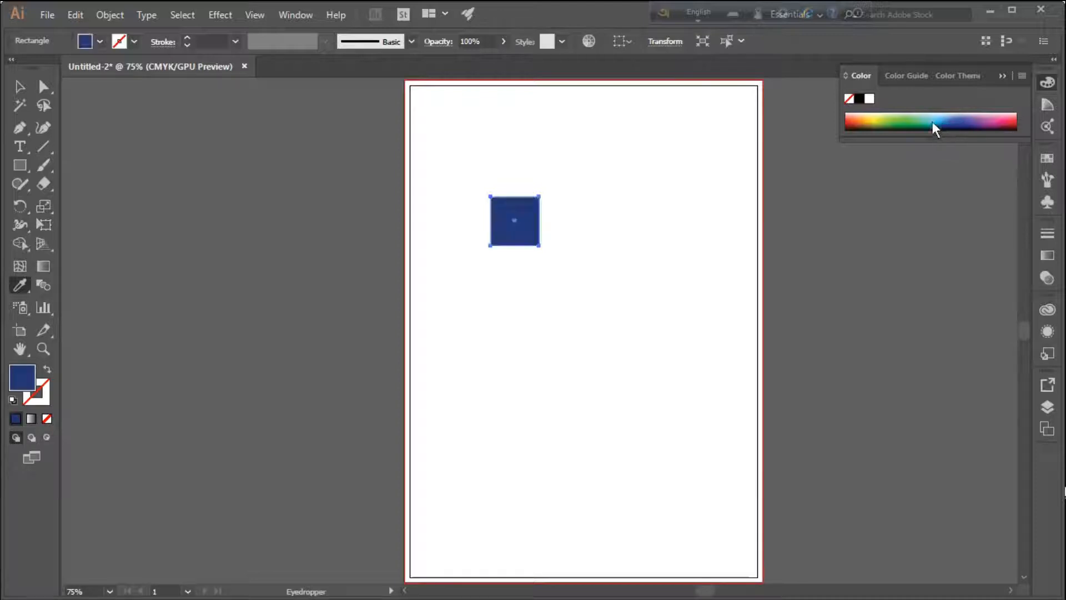
pyautogui.click(937, 124)
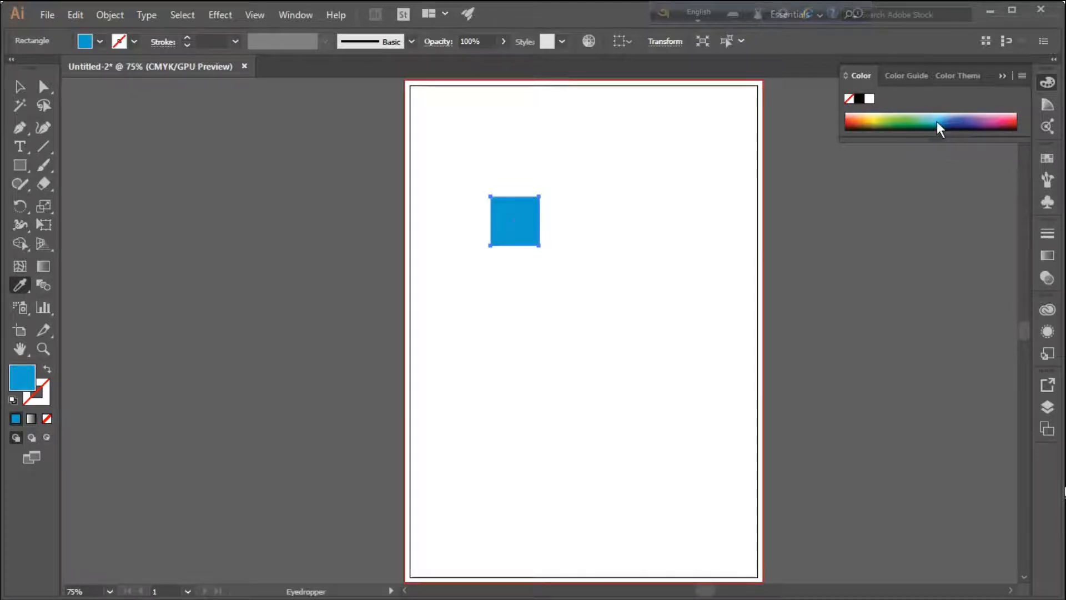
# Collapse the color controls and move the blue square slightly down and to the right on the page
pyautogui.click(20, 86)
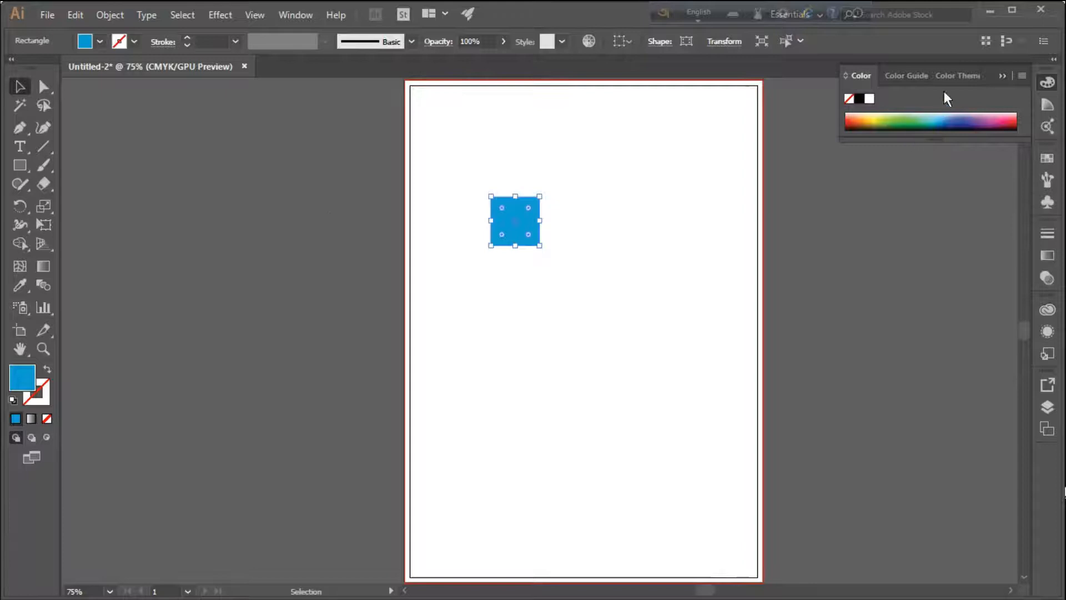
pyautogui.click(1001, 75)
pyautogui.moveTo(520, 226); pyautogui.dragTo(528, 244)
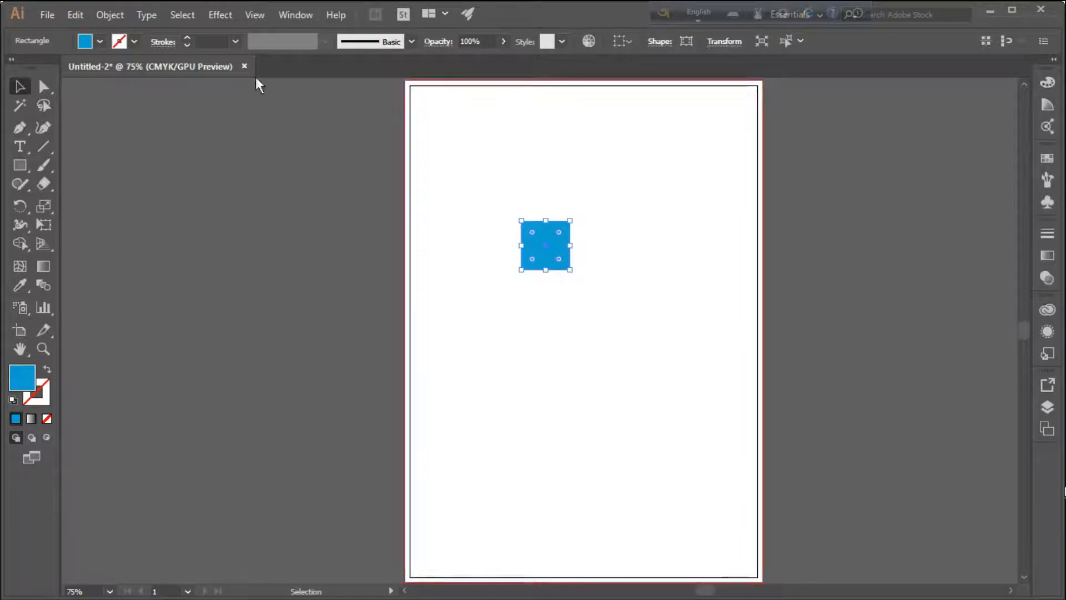
# Open the 3D Extrude & Bevel effect for the blue square and turn on its live preview
pyautogui.click(219, 16)
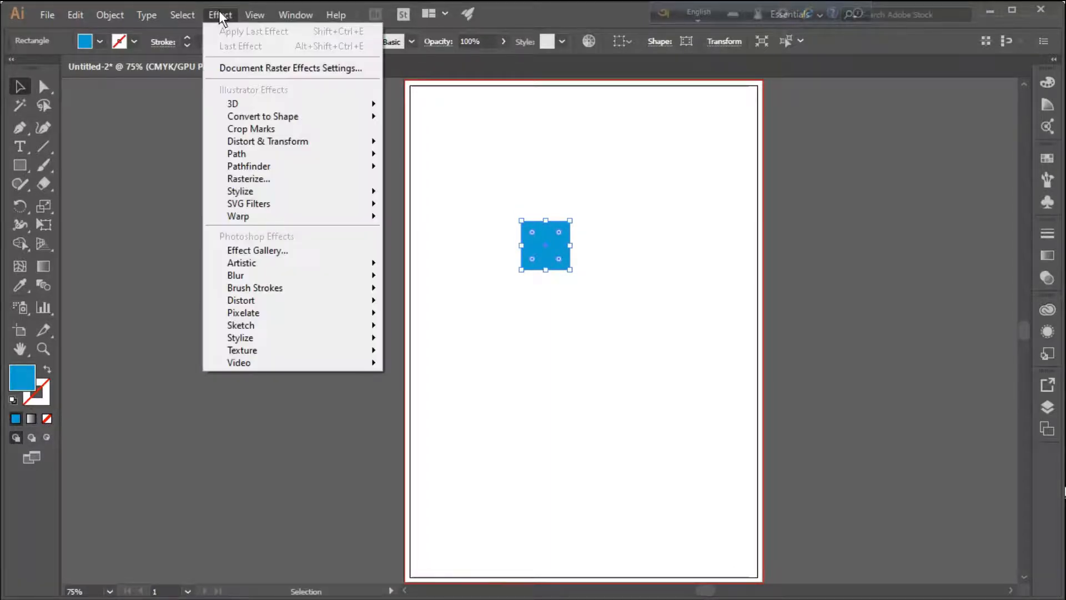
pyautogui.moveTo(221, 102)
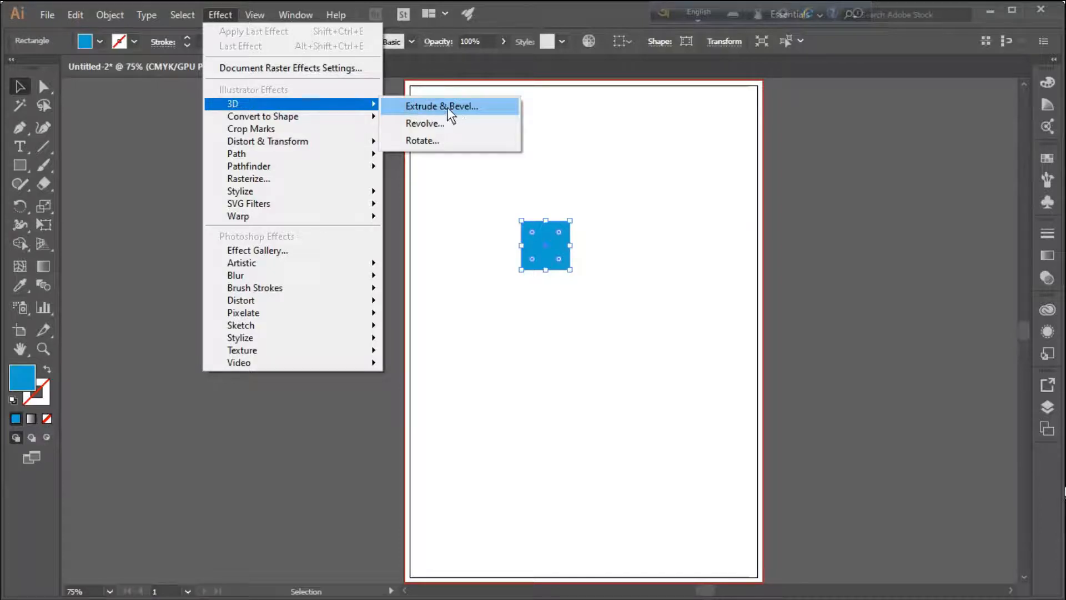
pyautogui.click(474, 113)
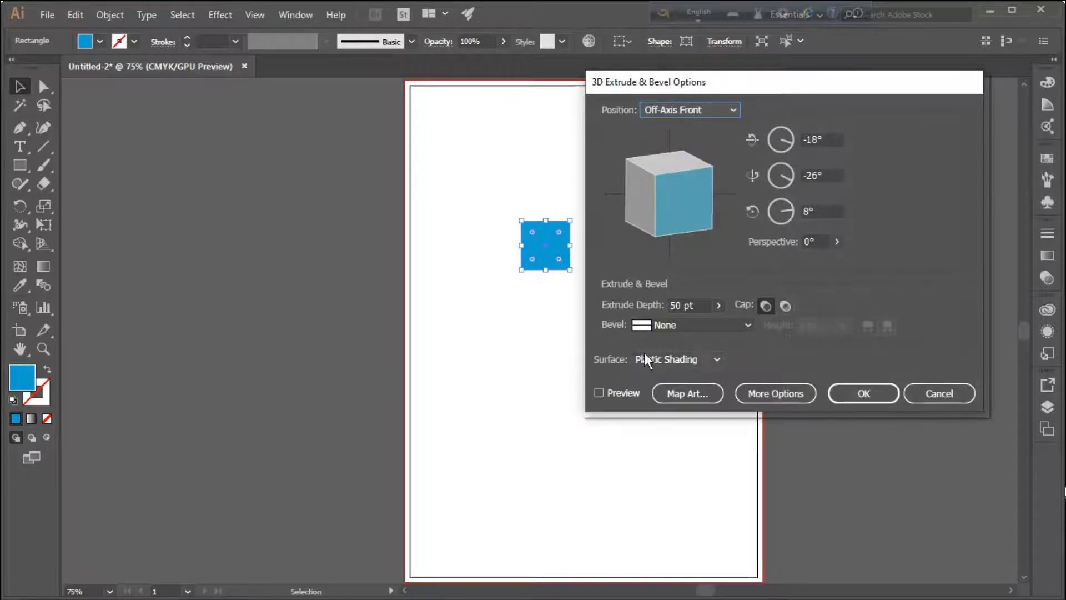
pyautogui.click(598, 393)
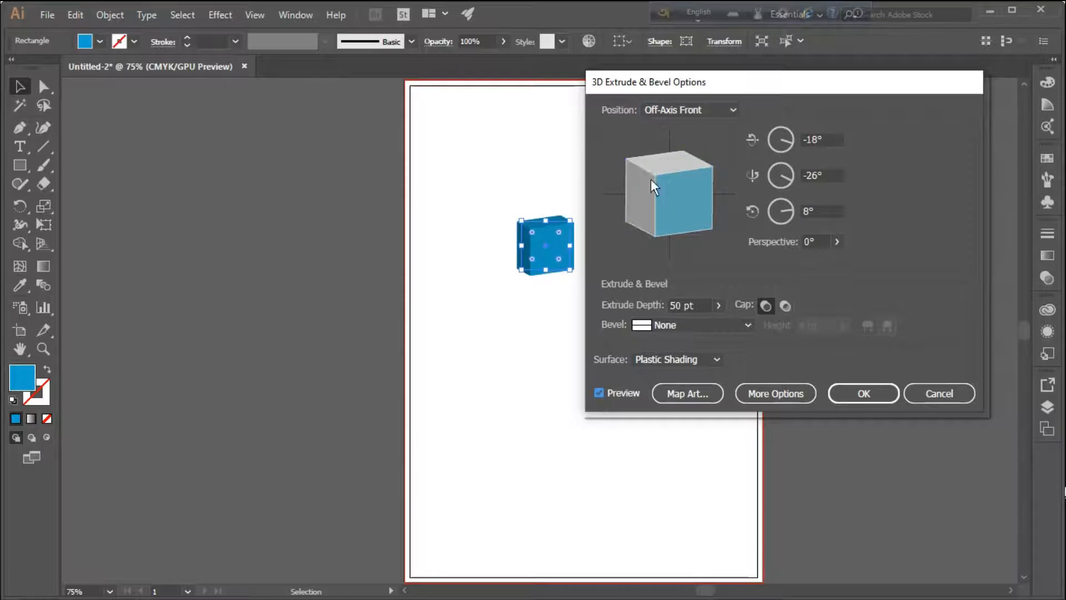
# Rotate the extruded blue square to about -22°, -44° and 16°, apply the effect, and shift the selection to the background rectangle
pyautogui.moveTo(656, 175); pyautogui.dragTo(647, 209)
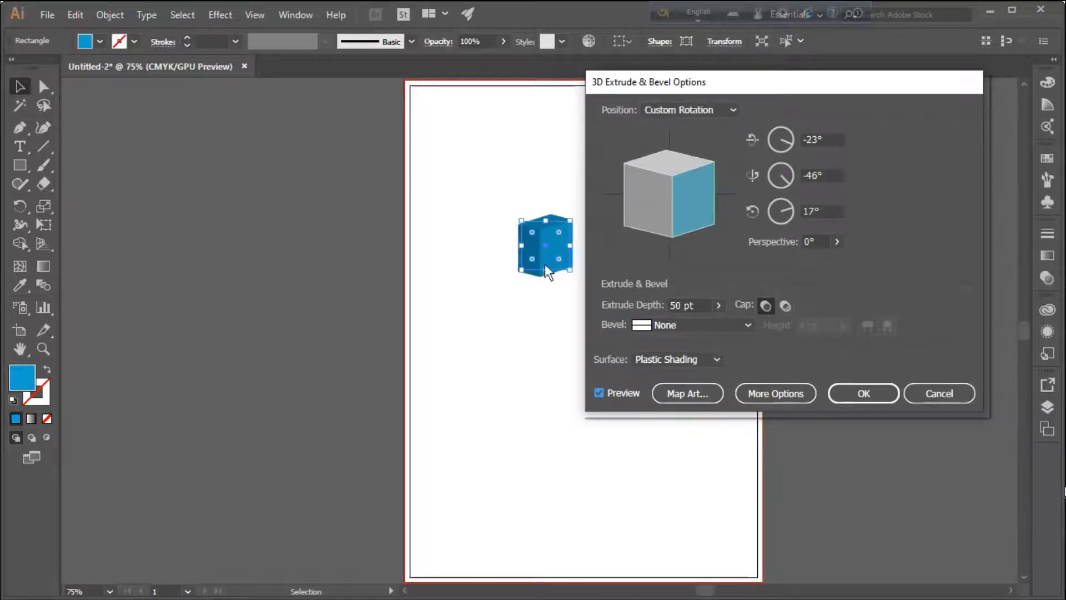
pyautogui.moveTo(768, 79); pyautogui.dragTo(822, 82)
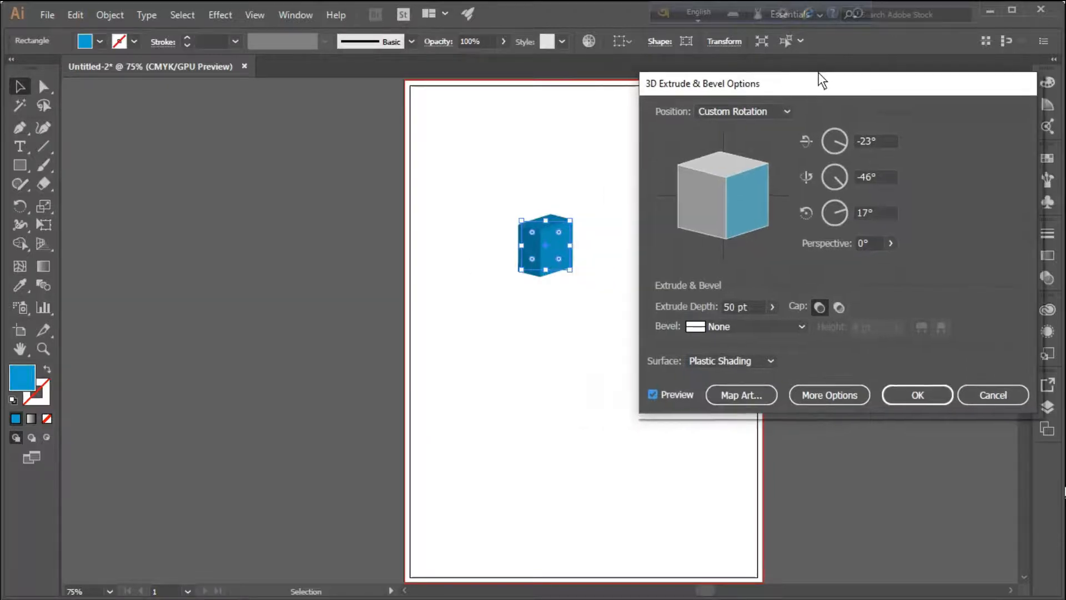
pyautogui.moveTo(725, 181); pyautogui.dragTo(723, 192)
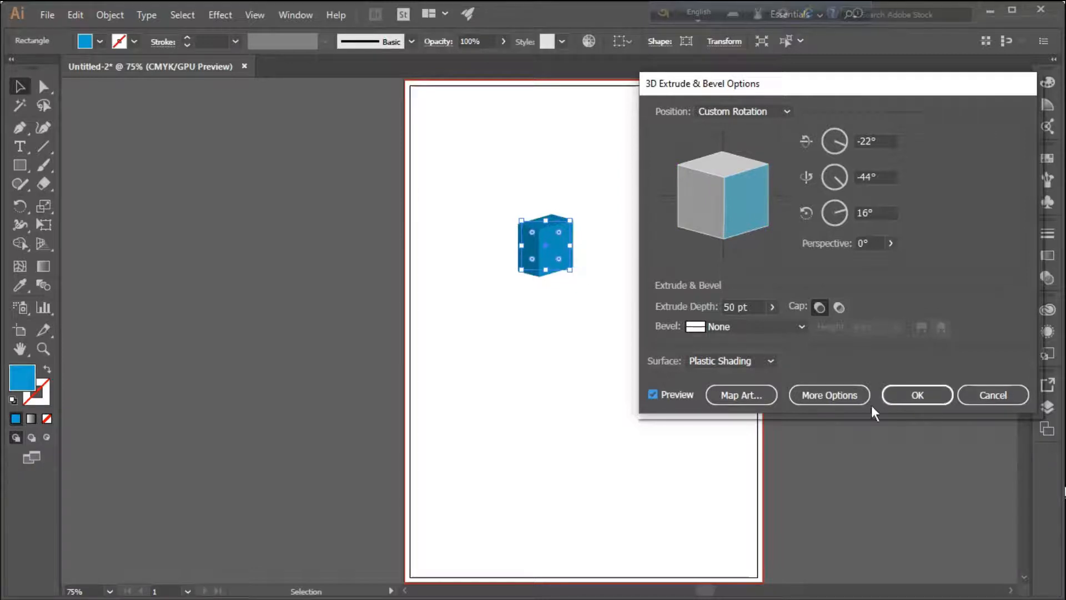
pyautogui.click(915, 393)
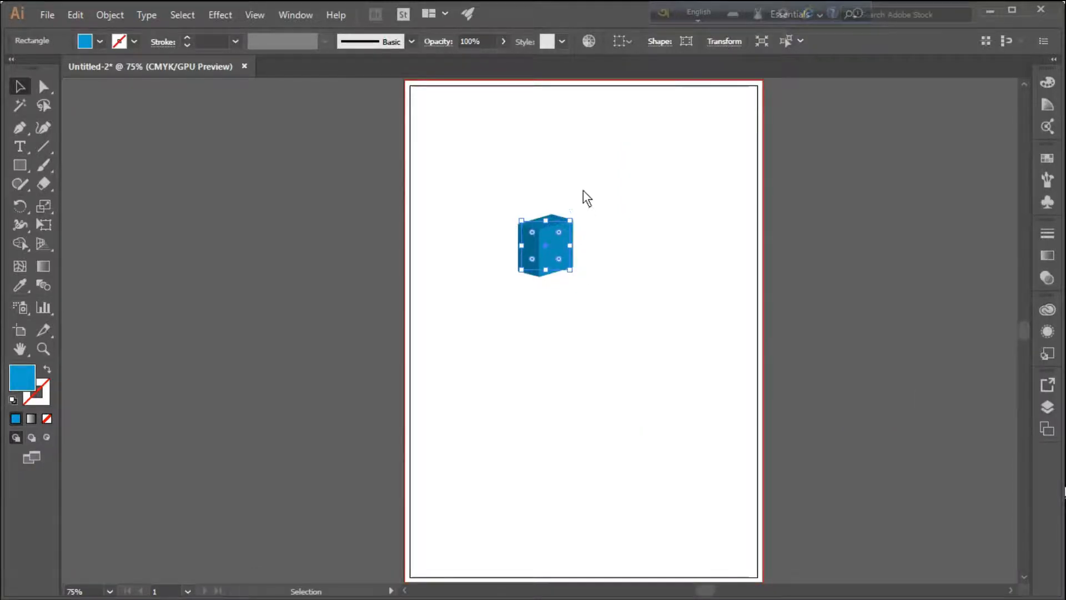
pyautogui.click(522, 194)
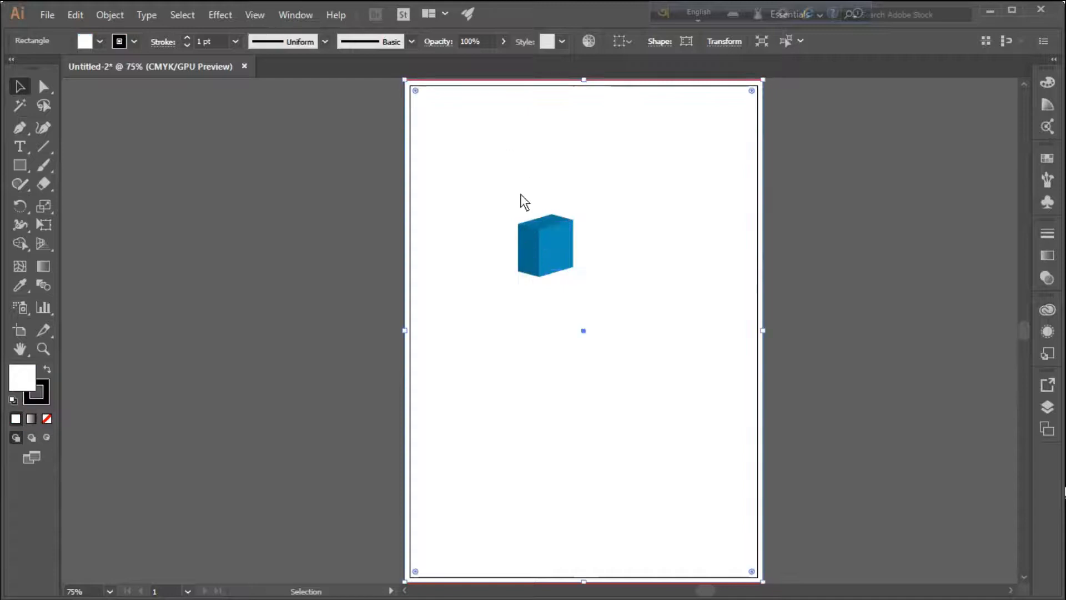
# Move the extruded blue box up and slightly left, near the top of the page, and deselect it
pyautogui.click(845, 218)
pyautogui.click(547, 232)
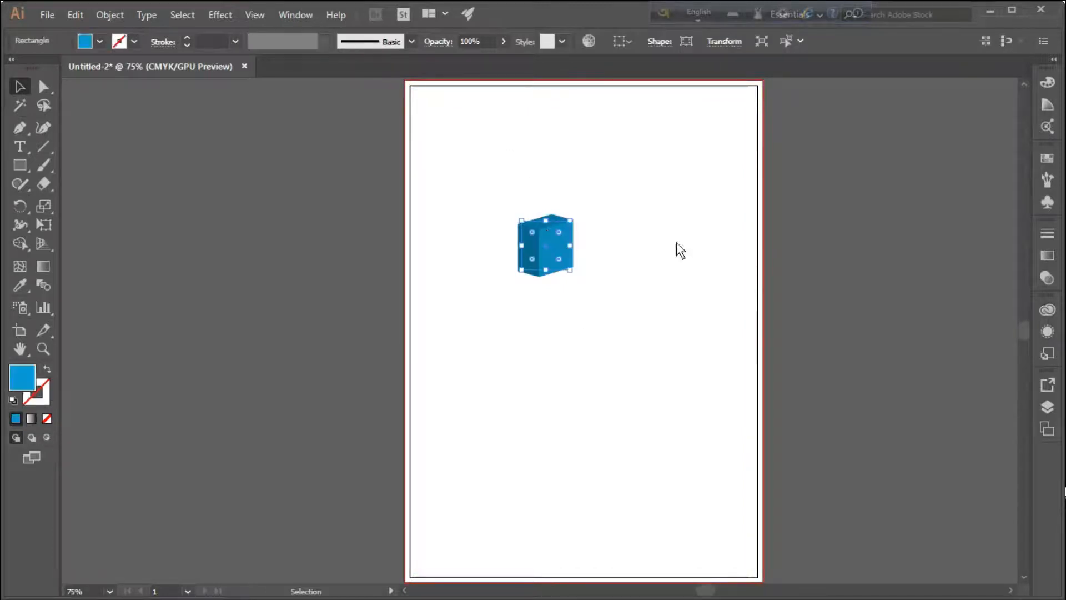
pyautogui.click(891, 175)
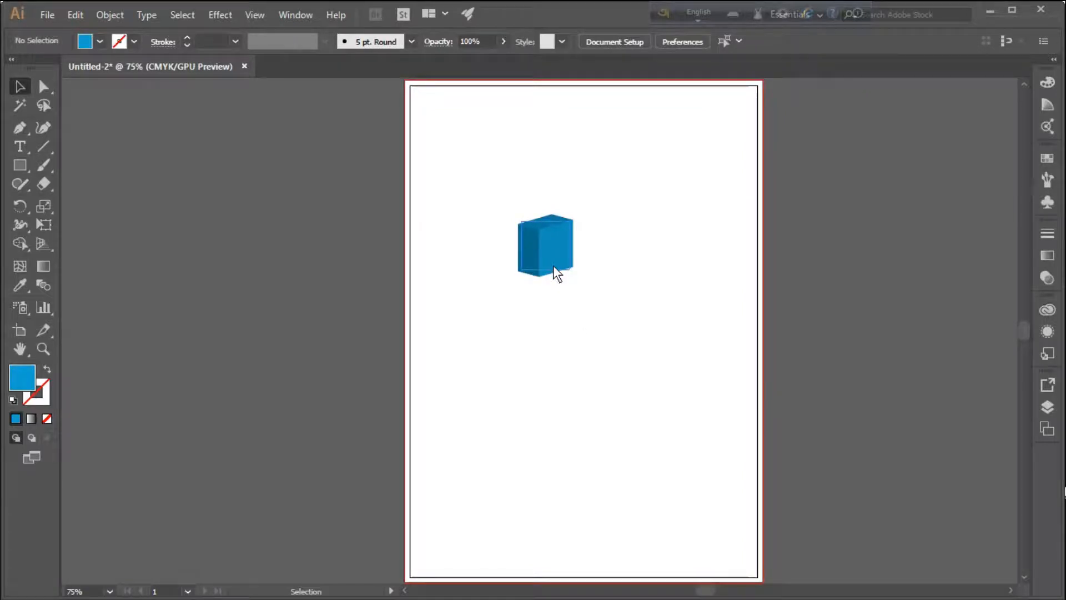
pyautogui.moveTo(554, 261); pyautogui.dragTo(512, 162)
pyautogui.click(813, 203)
# Draw a small rounded blue square below the box and open 3D Extrude & Bevel for it with live preview on
pyautogui.moveTo(16, 162); pyautogui.dragTo(73, 188)
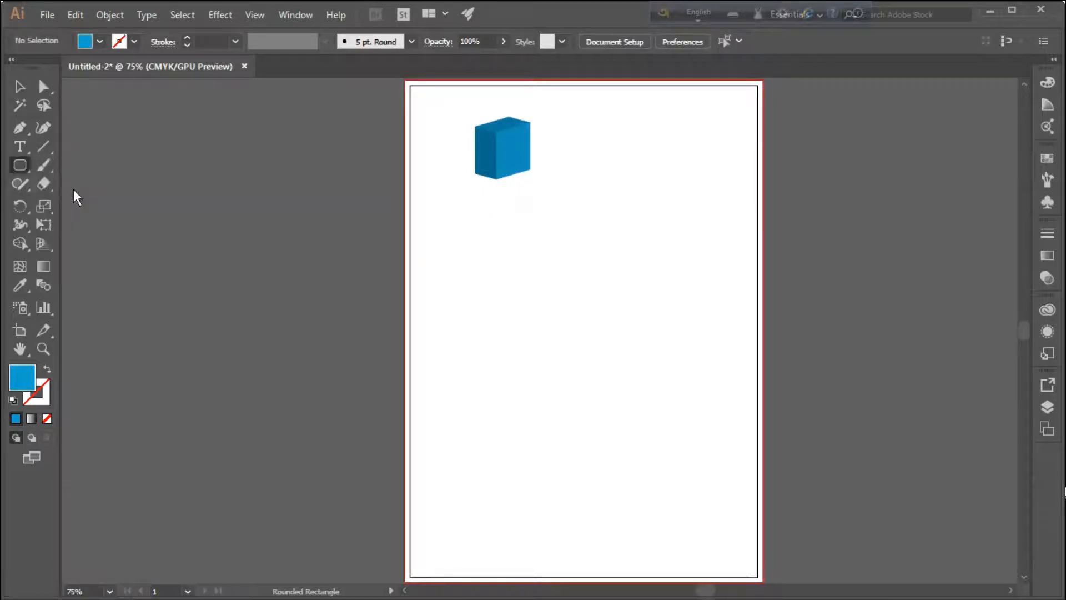
pyautogui.moveTo(483, 264); pyautogui.dragTo(528, 309)
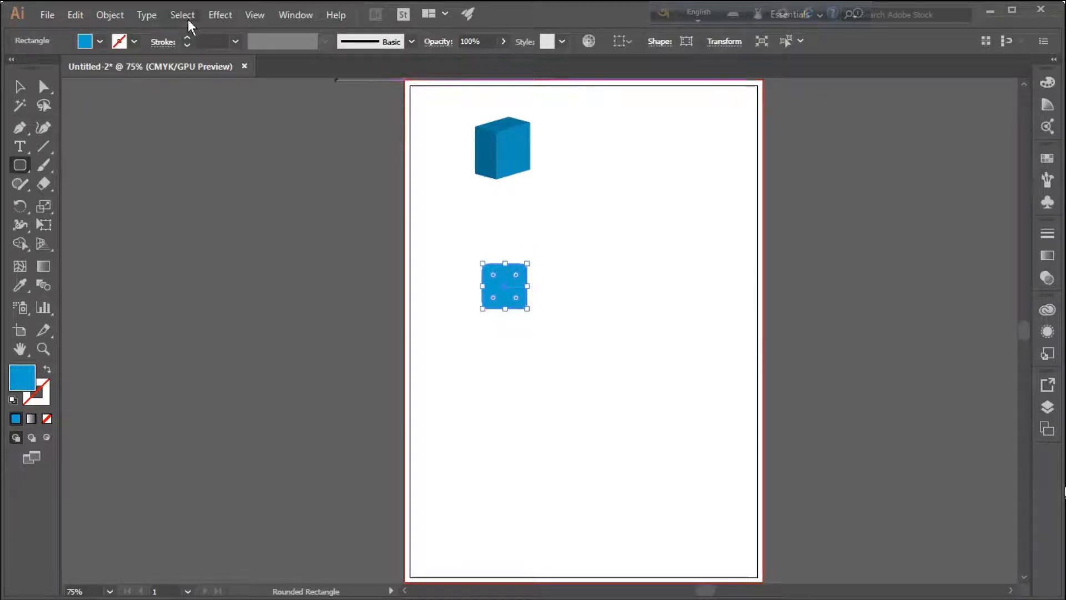
pyautogui.click(218, 14)
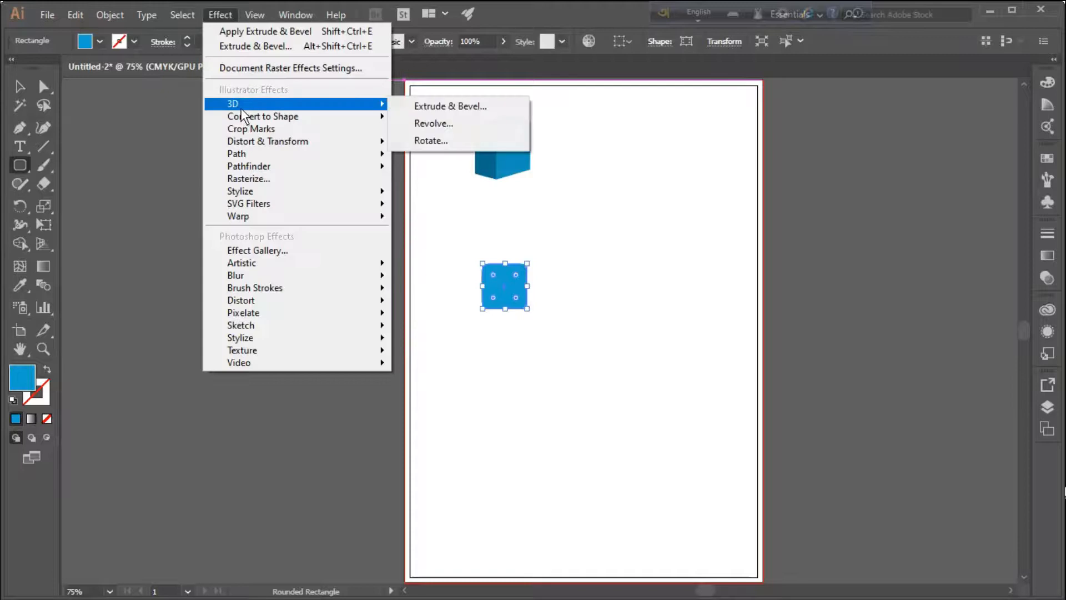
pyautogui.click(468, 105)
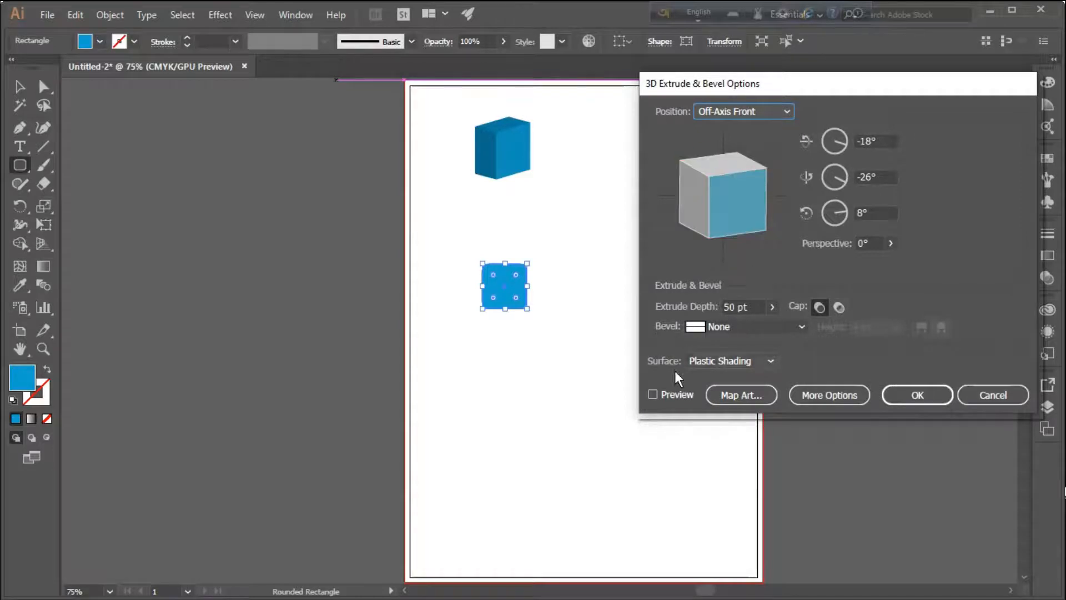
pyautogui.click(653, 394)
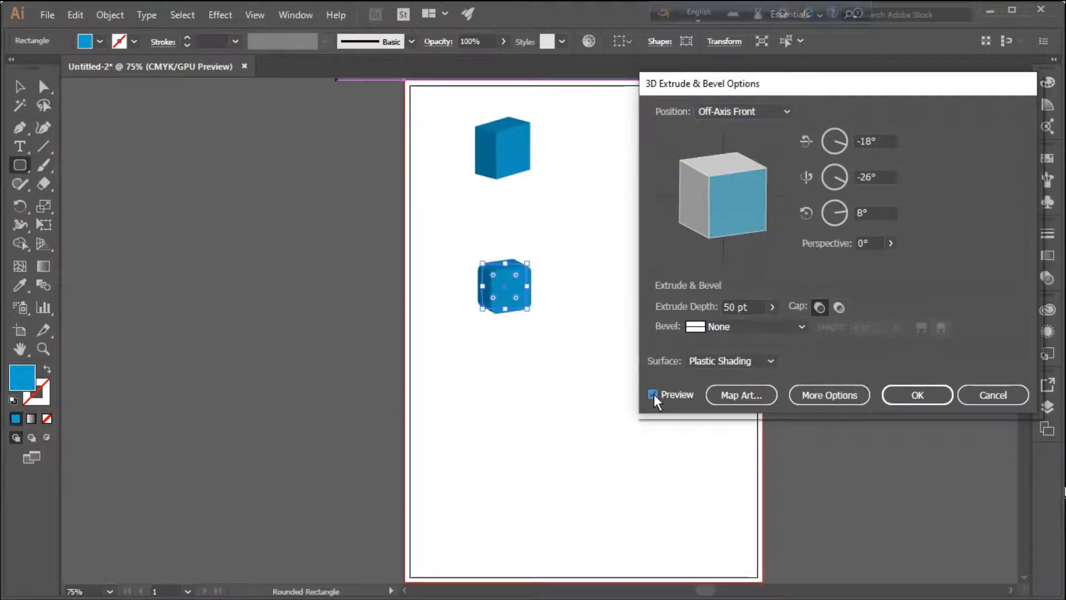
# Try the Front, Left and Right position presets on the extruded rounded square
pyautogui.click(785, 111)
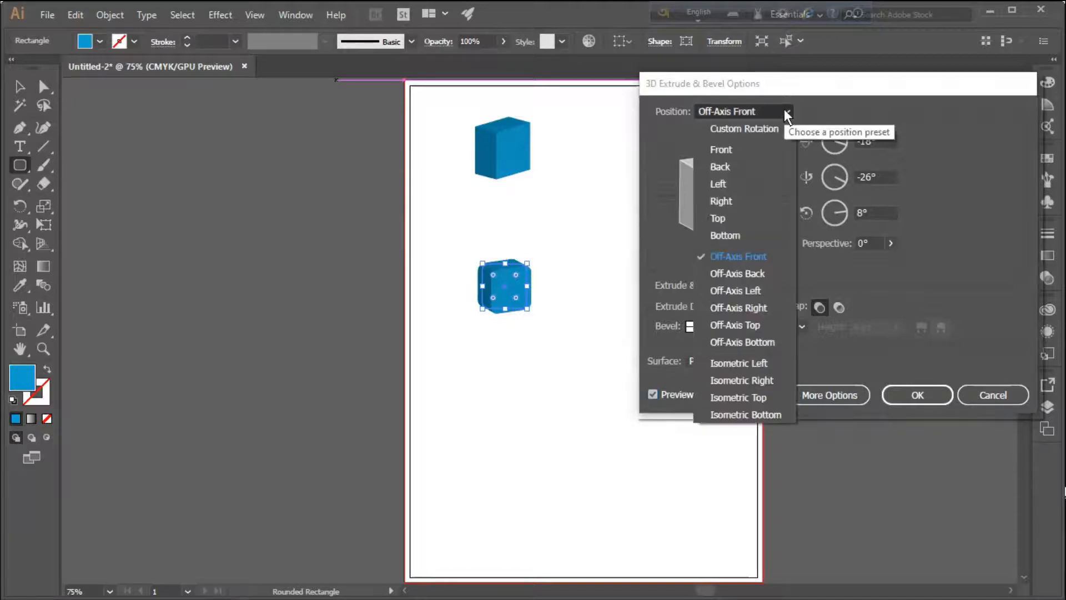
pyautogui.click(732, 149)
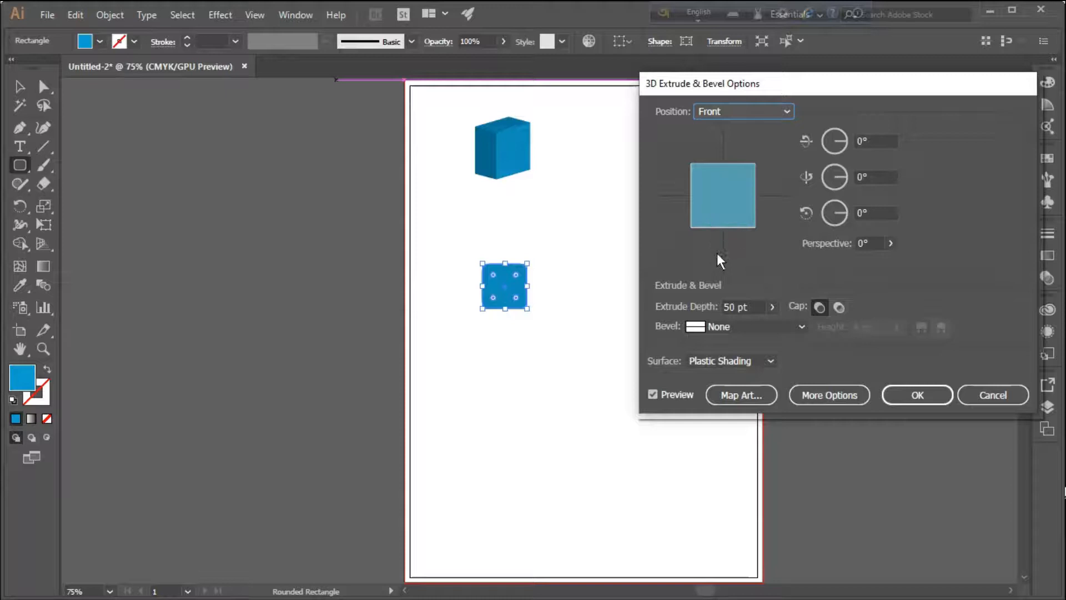
pyautogui.click(653, 394)
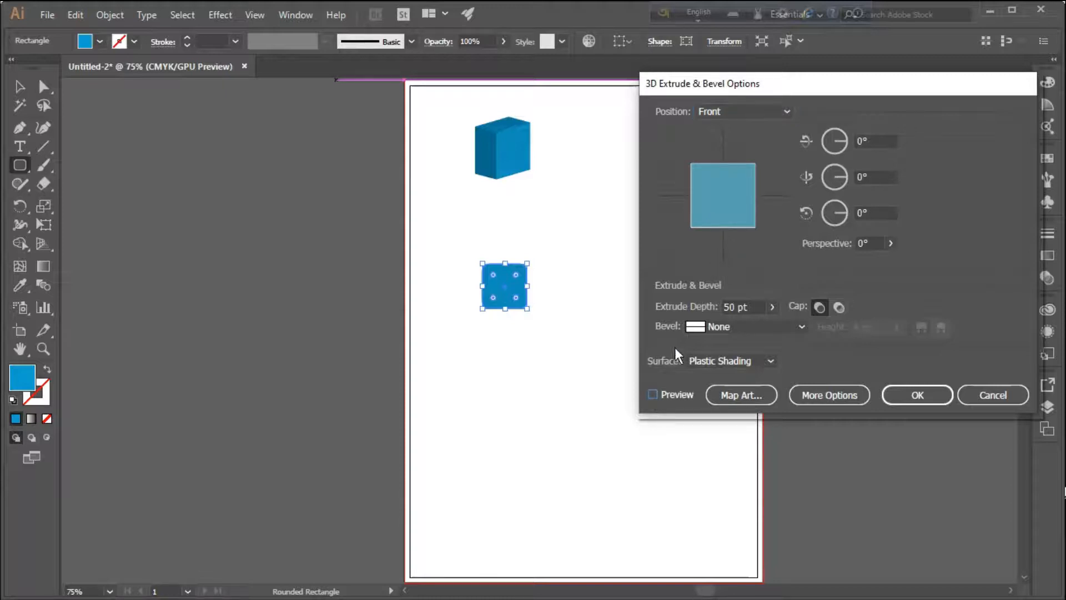
pyautogui.click(782, 113)
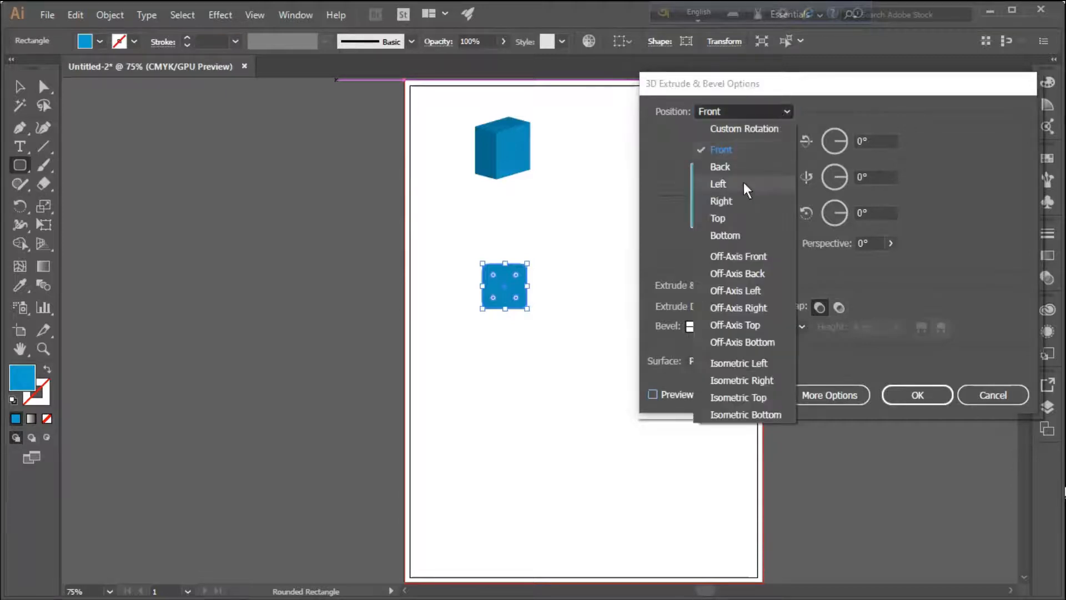
pyautogui.click(732, 180)
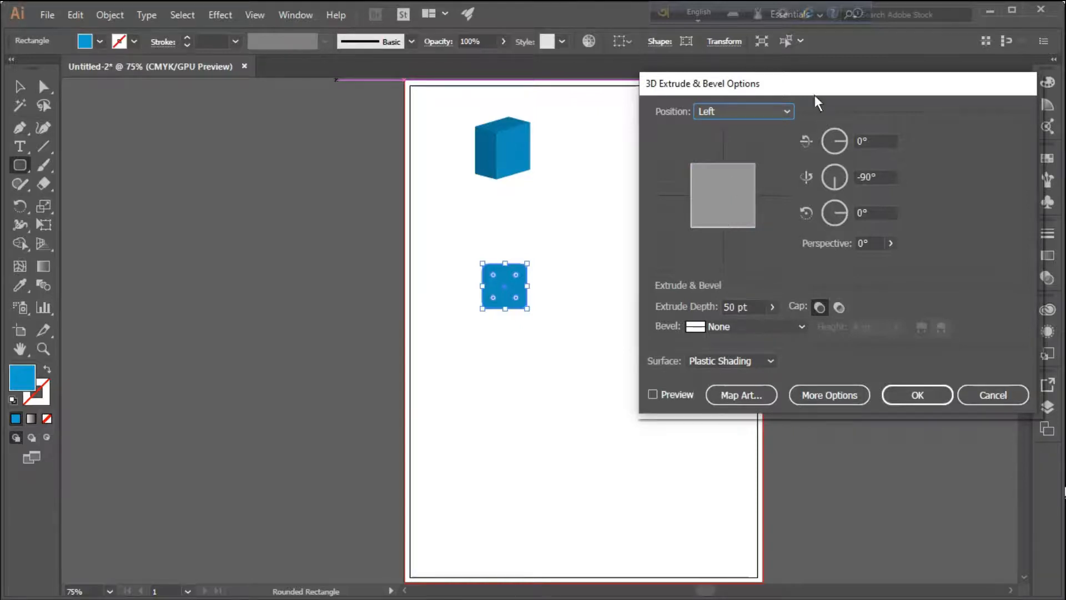
pyautogui.click(784, 111)
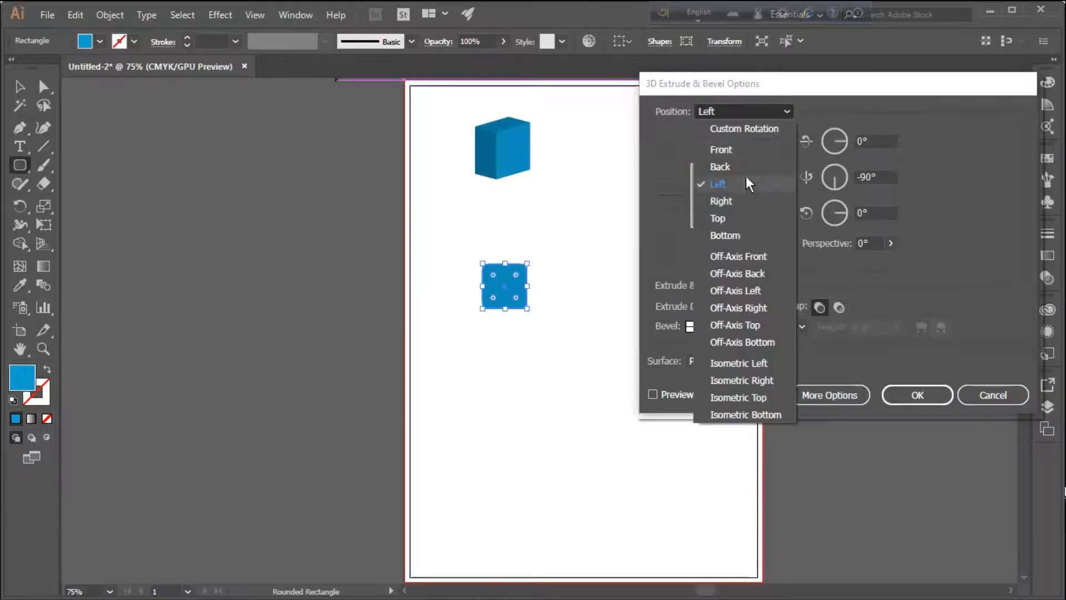
pyautogui.click(741, 201)
pyautogui.click(653, 392)
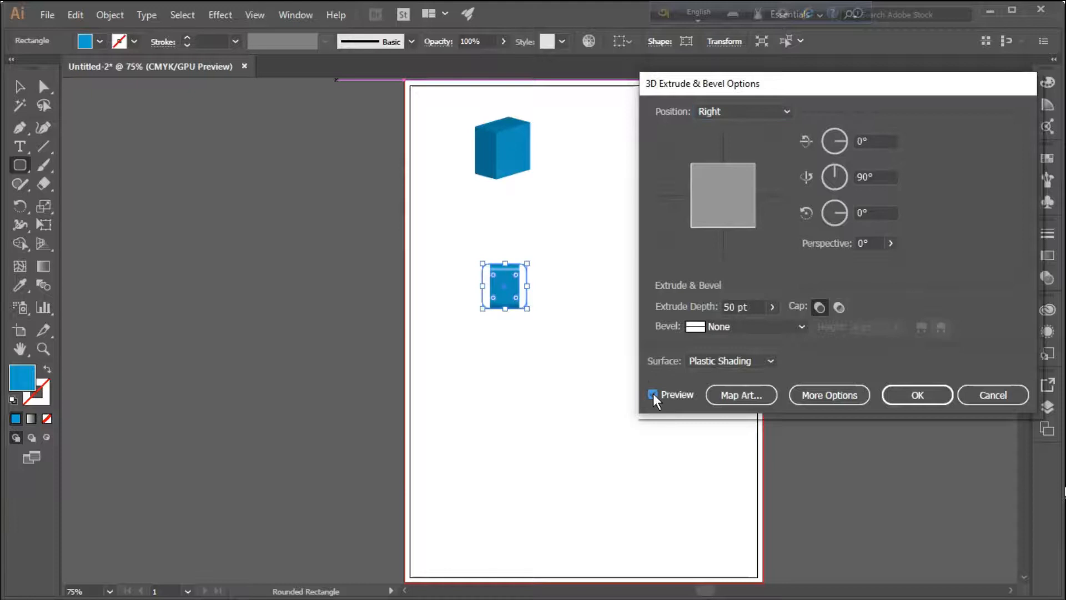
# Try the Top, Bottom and Off-Axis Front position presets on the extruded rounded square
pyautogui.click(787, 108)
pyautogui.click(718, 221)
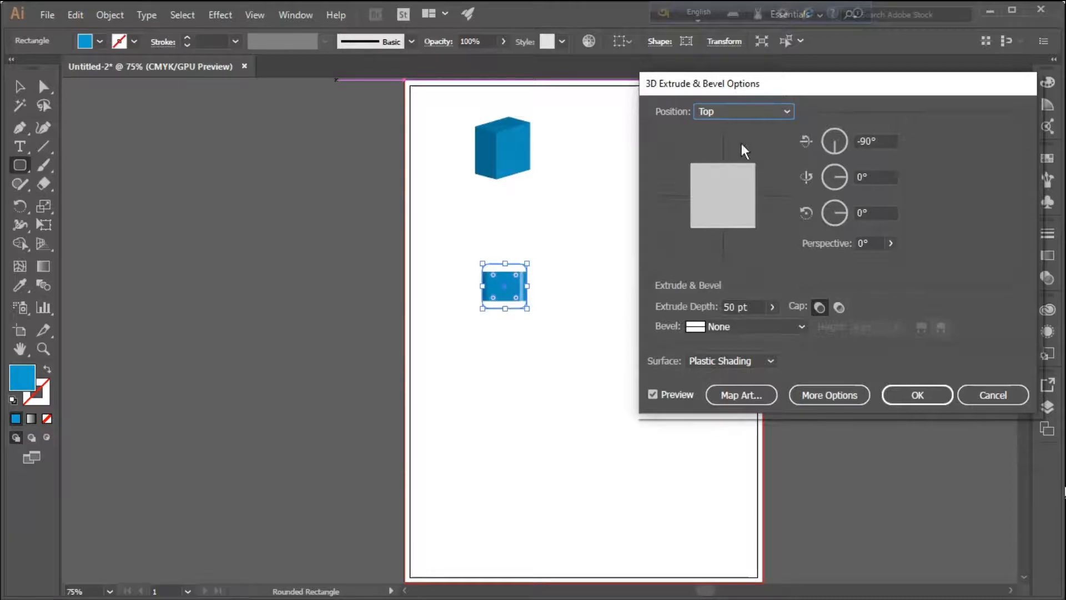
pyautogui.click(786, 111)
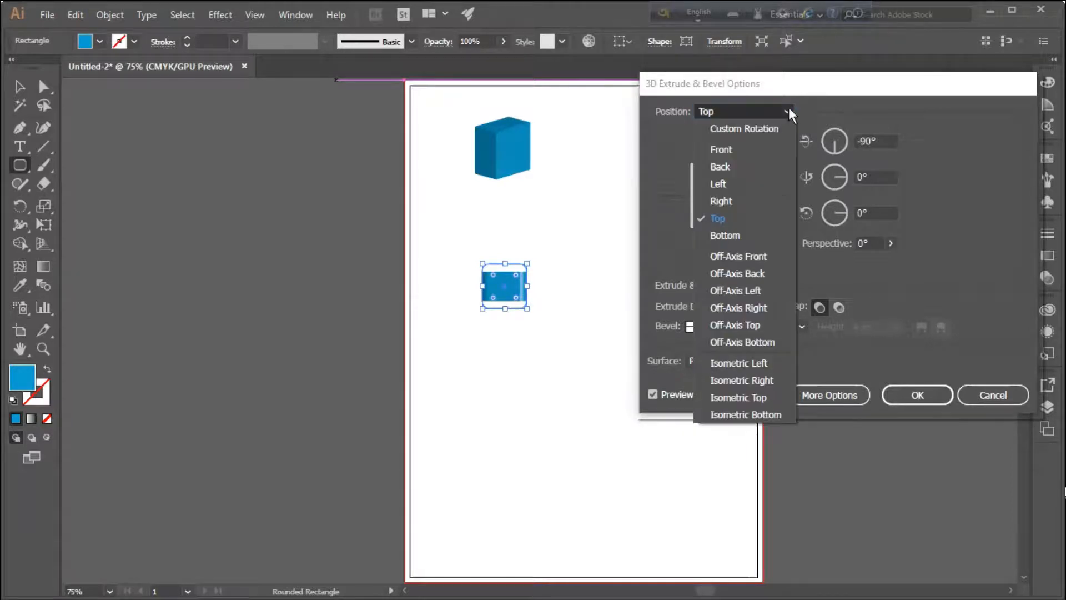
pyautogui.click(728, 238)
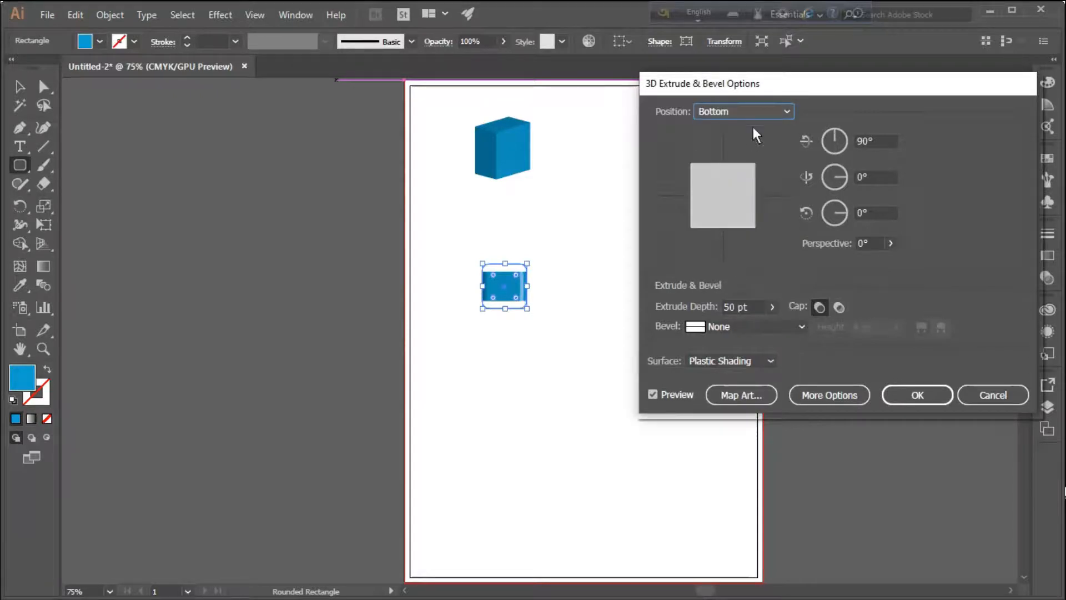
pyautogui.click(786, 111)
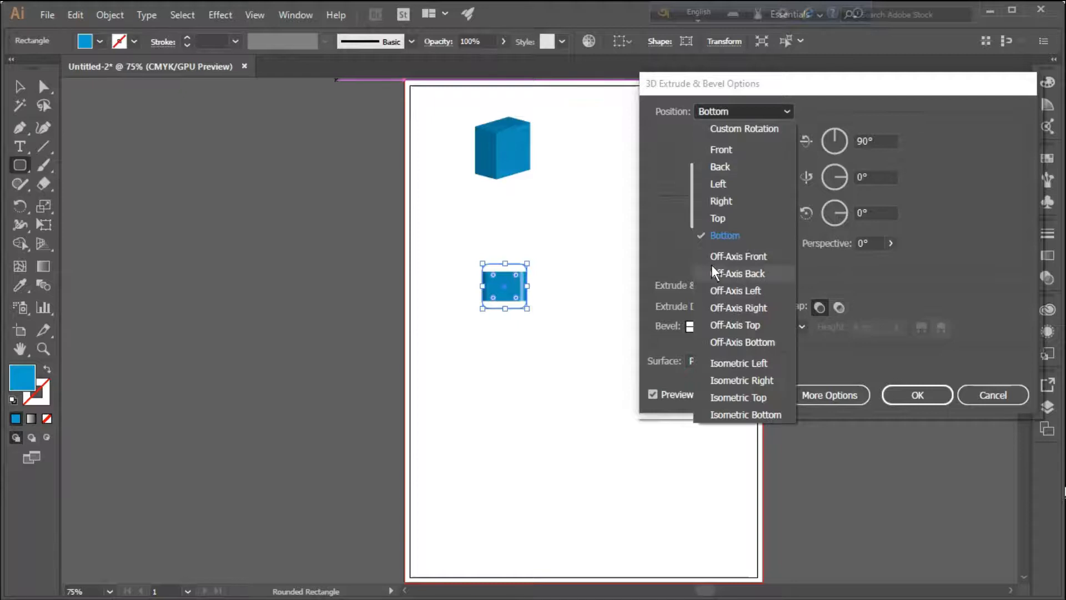
pyautogui.click(748, 256)
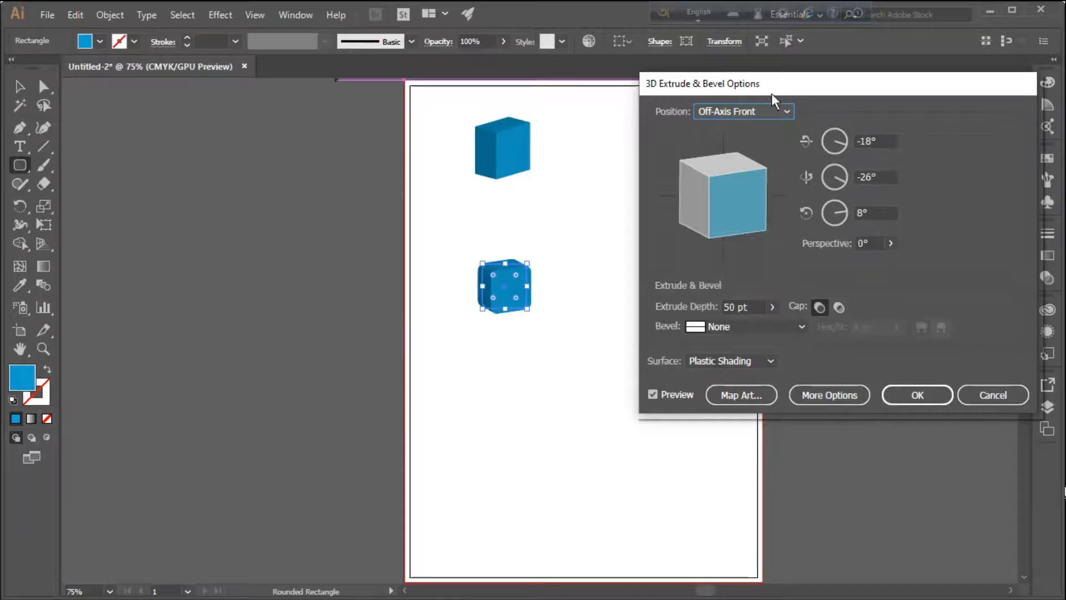
# Set the rounded square's position to Off-Axis Top, apply the extrusion, and shift the selection to the background rectangle
pyautogui.click(783, 111)
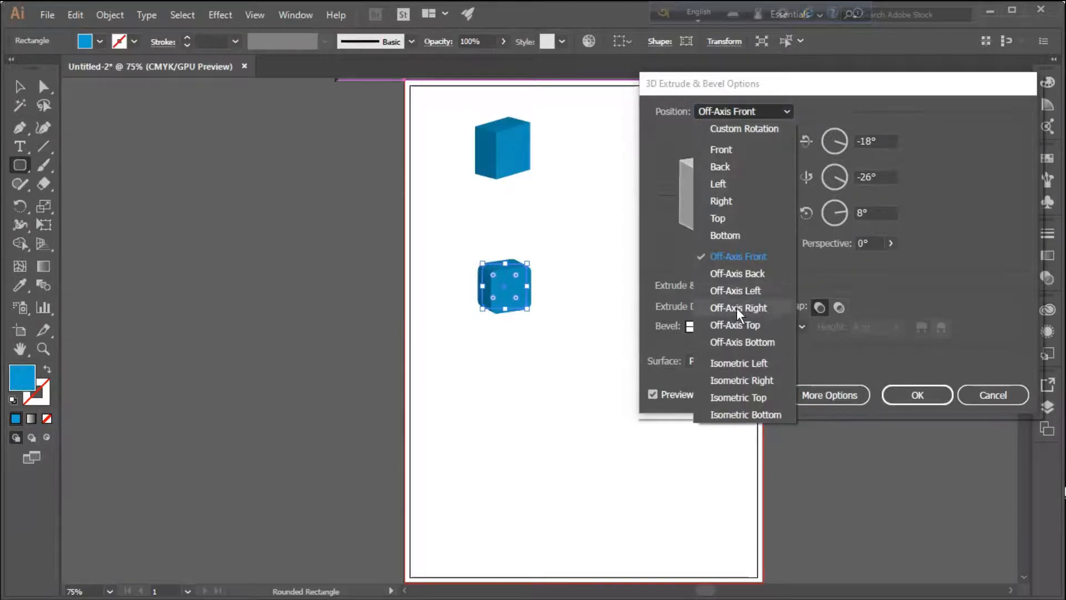
pyautogui.click(733, 327)
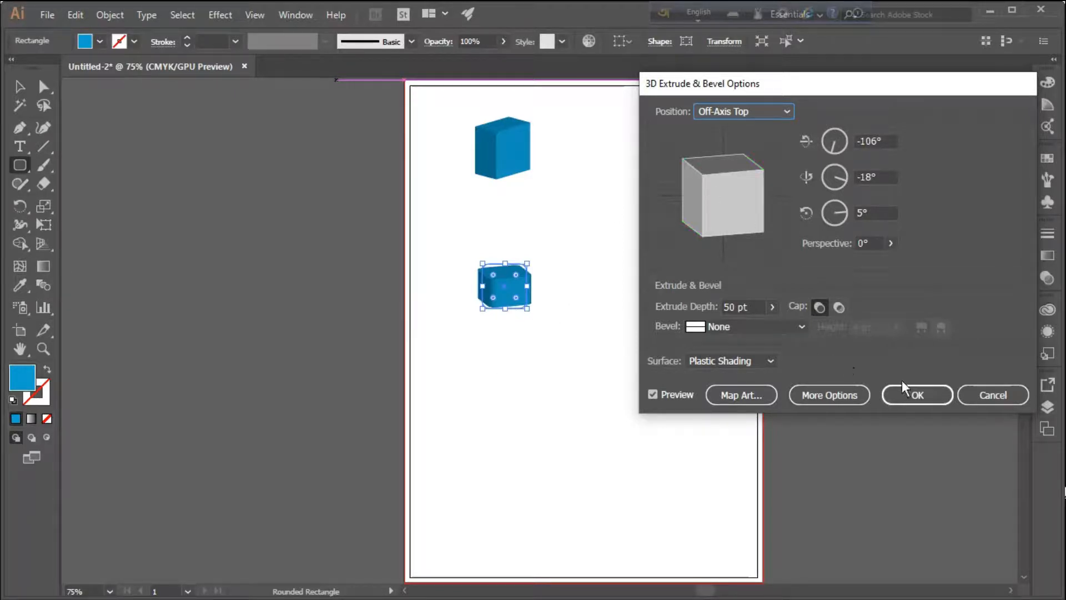
pyautogui.click(913, 393)
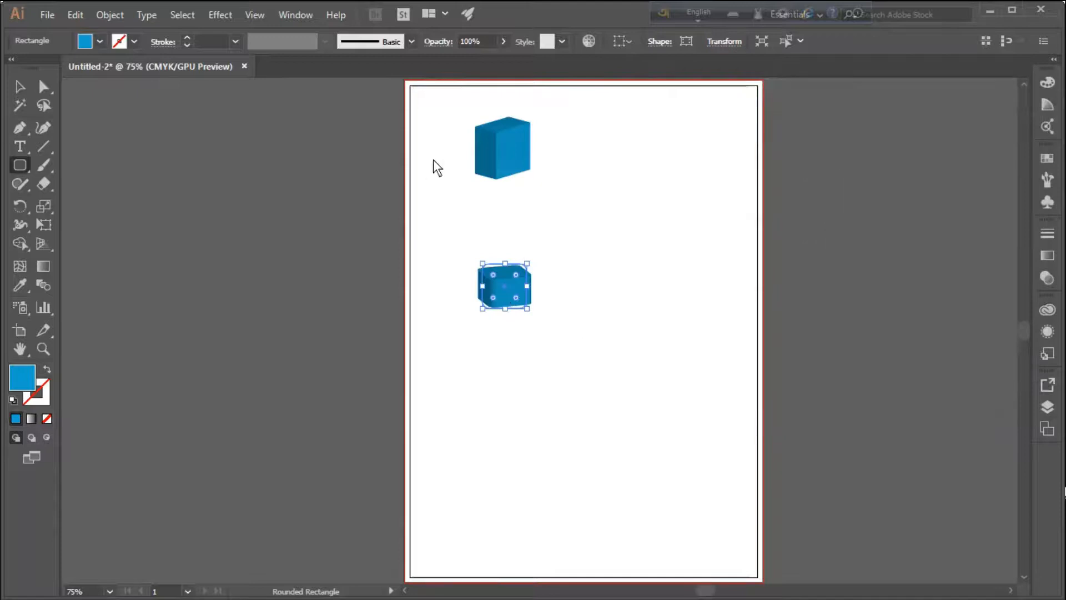
pyautogui.click(19, 86)
pyautogui.click(637, 211)
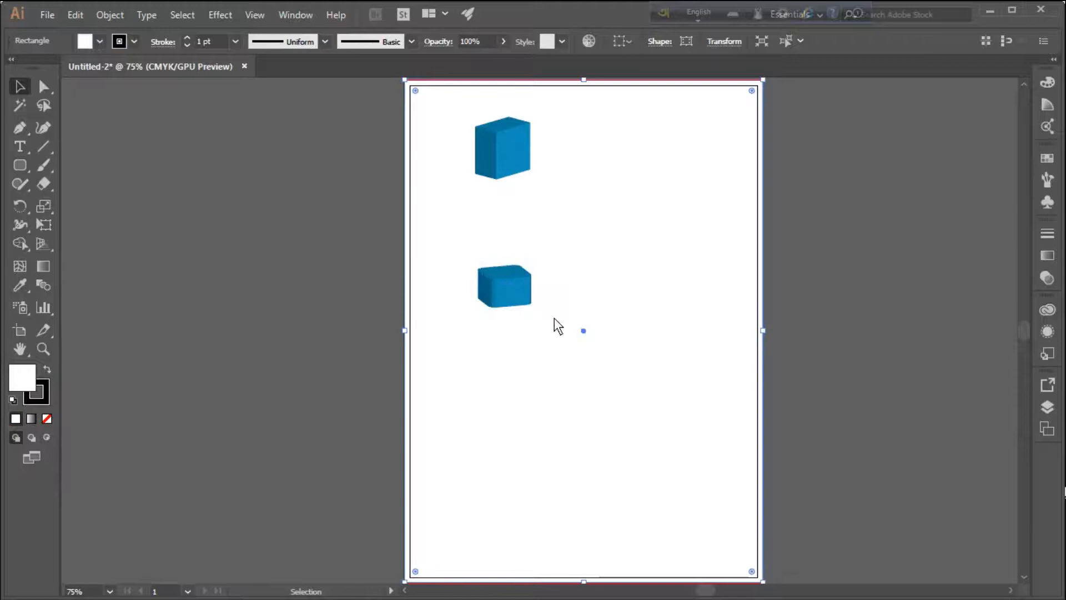
# Move the rounded 3D box toward the page centre and enlarge it into a wide flat slab
pyautogui.moveTo(524, 291); pyautogui.dragTo(581, 291)
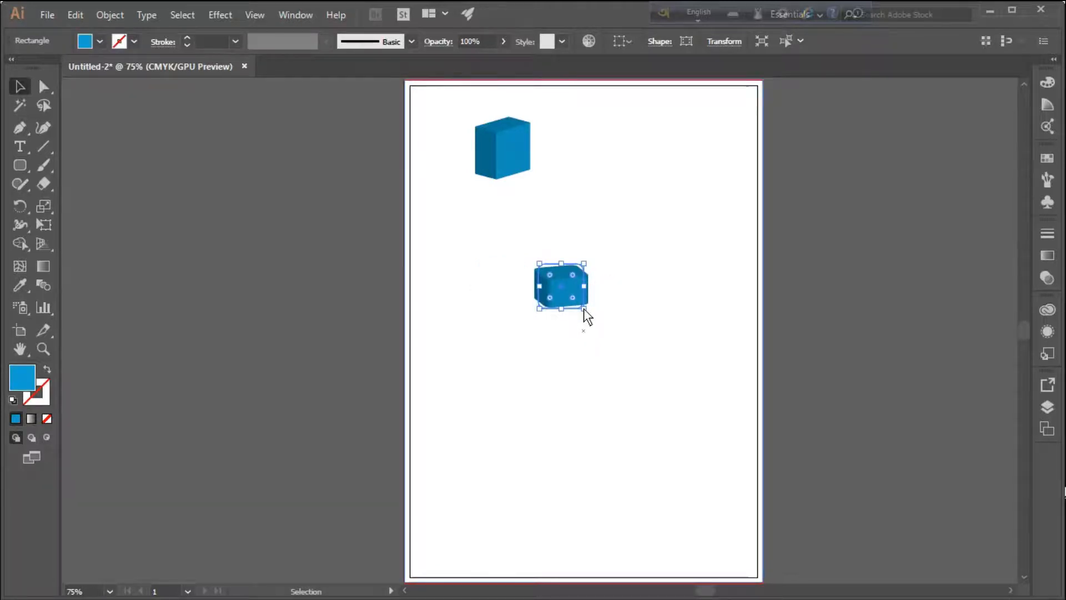
pyautogui.moveTo(584, 308); pyautogui.dragTo(664, 380)
pyautogui.click(683, 235)
pyautogui.moveTo(634, 346)
pyautogui.mouseDown()
pyautogui.moveTo(577, 291)
pyautogui.moveTo(604, 335)
pyautogui.mouseUp()
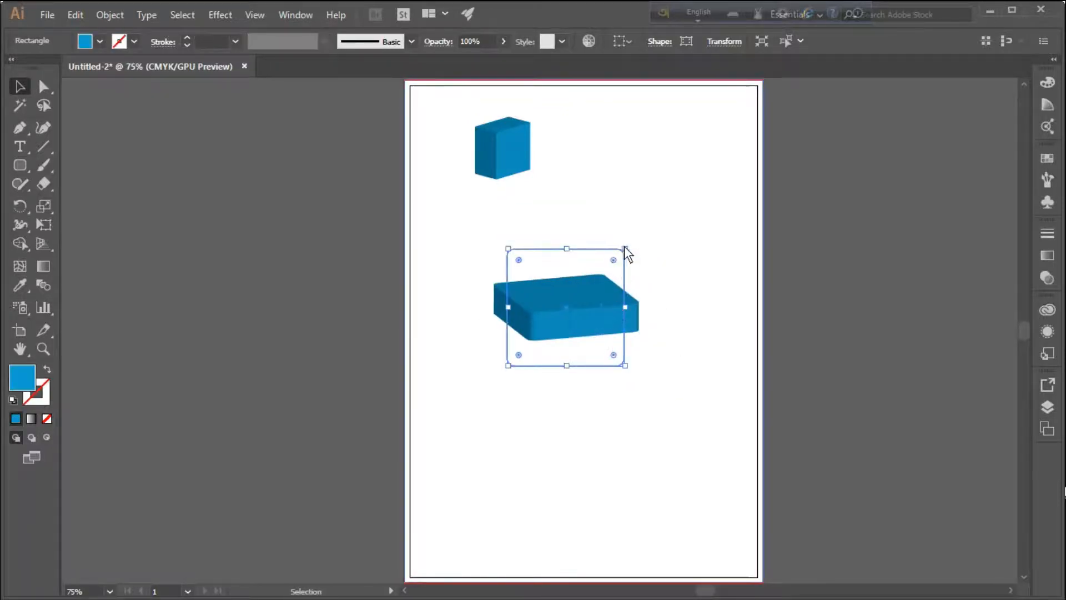
pyautogui.moveTo(629, 247); pyautogui.dragTo(665, 198)
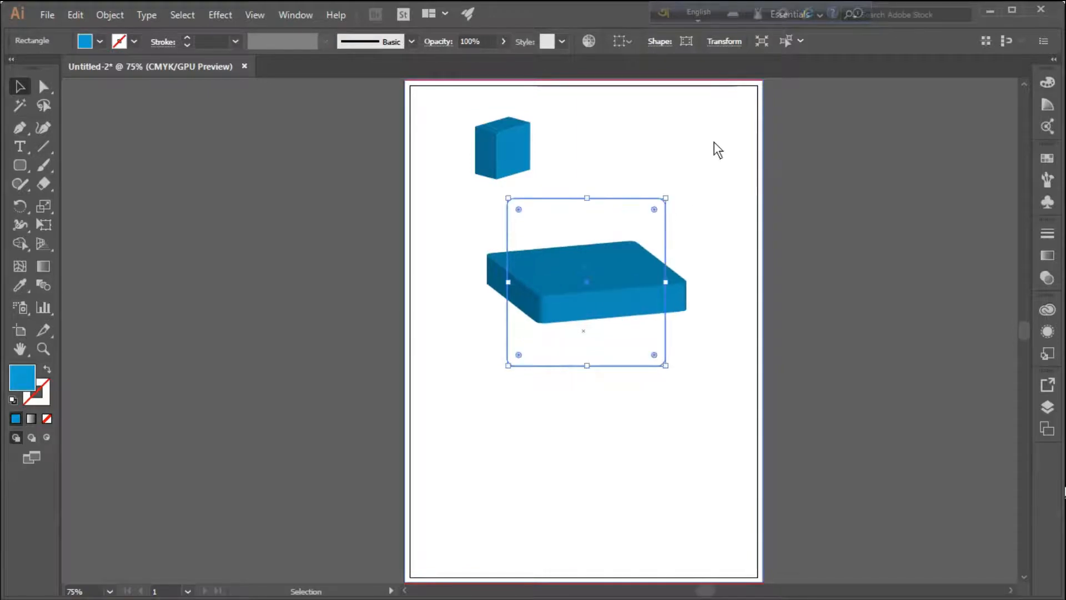
# Select the white background rectangle and lock it
pyautogui.click(535, 351)
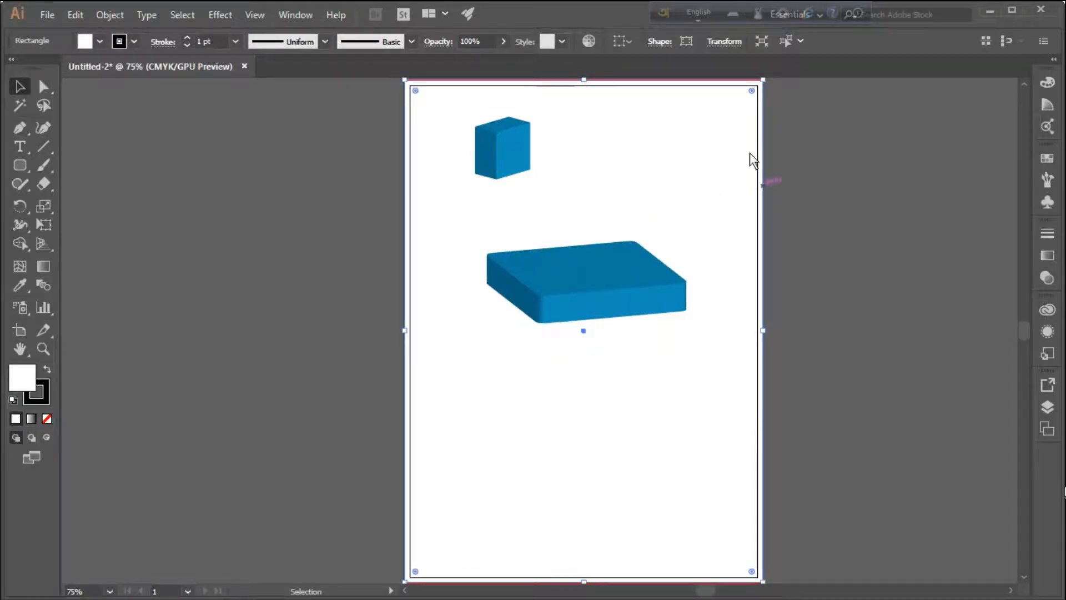
pyautogui.click(805, 152)
pyautogui.click(688, 121)
pyautogui.click(105, 15)
pyautogui.moveTo(310, 92)
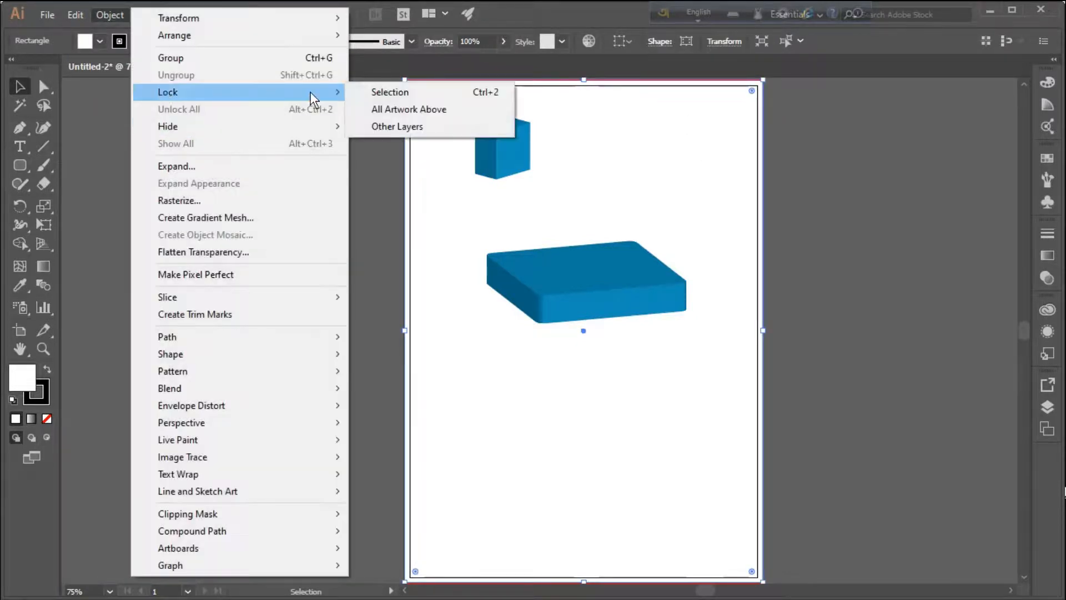
pyautogui.click(380, 90)
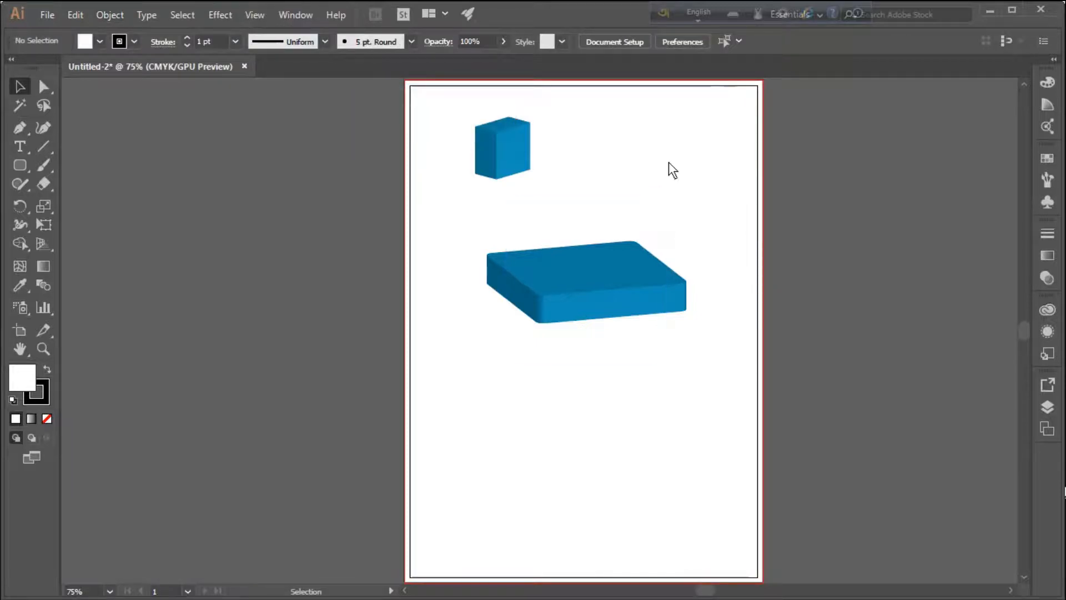
# Move the rounded slab slightly down and left on the page, enlarge it further, and deselect it
pyautogui.moveTo(605, 286); pyautogui.dragTo(562, 330)
pyautogui.moveTo(624, 243); pyautogui.dragTo(657, 208)
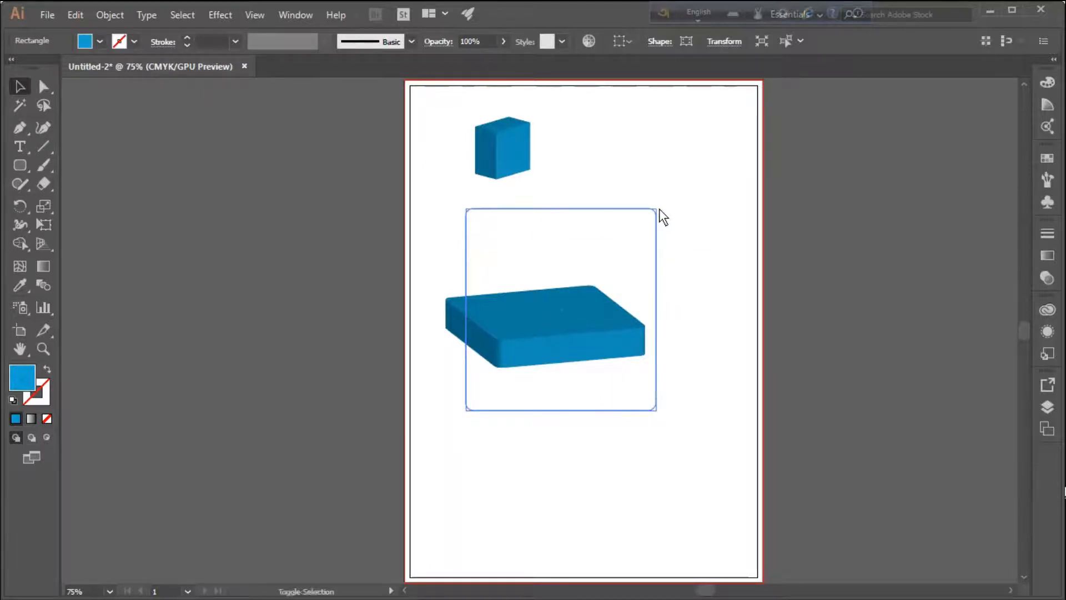
pyautogui.click(684, 140)
# Shrink the rounded slab to a small box, place it just right of the first box, and deselect it
pyautogui.click(570, 346)
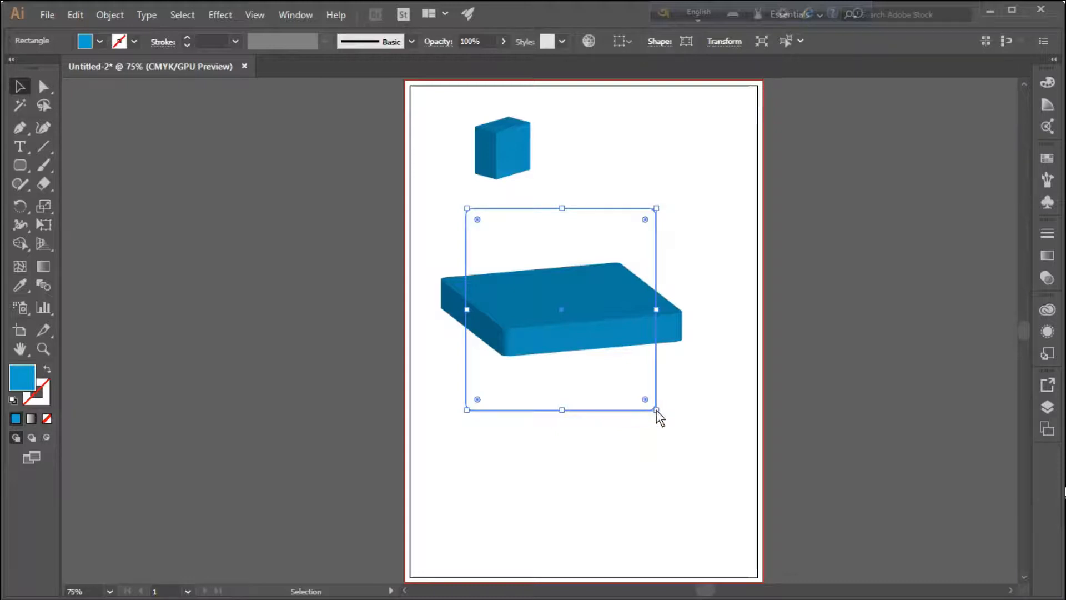
pyautogui.moveTo(657, 410); pyautogui.dragTo(529, 299)
pyautogui.moveTo(502, 242); pyautogui.dragTo(608, 158)
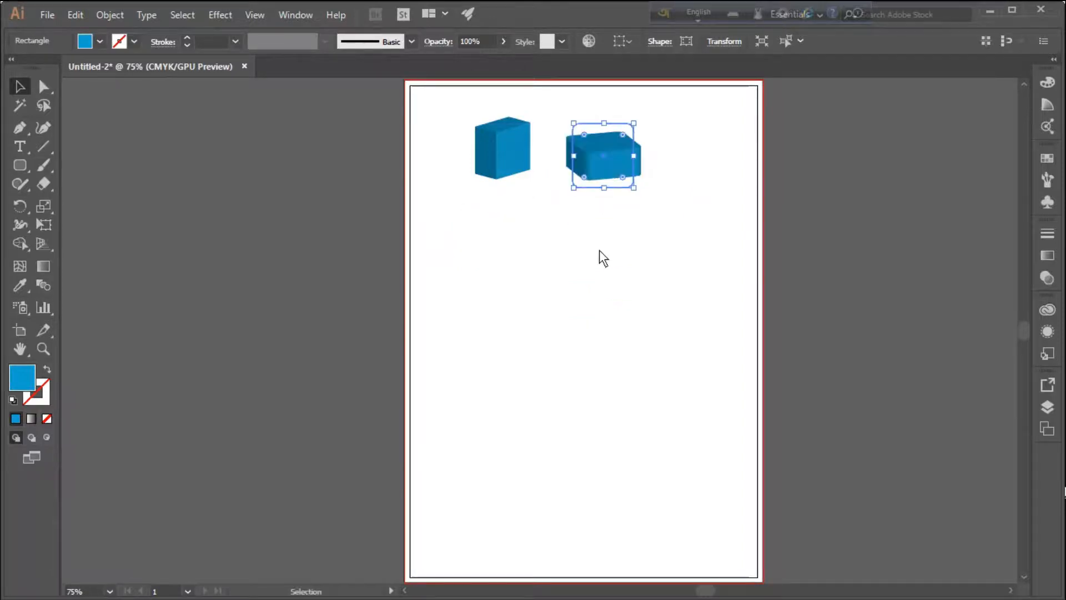
pyautogui.click(599, 255)
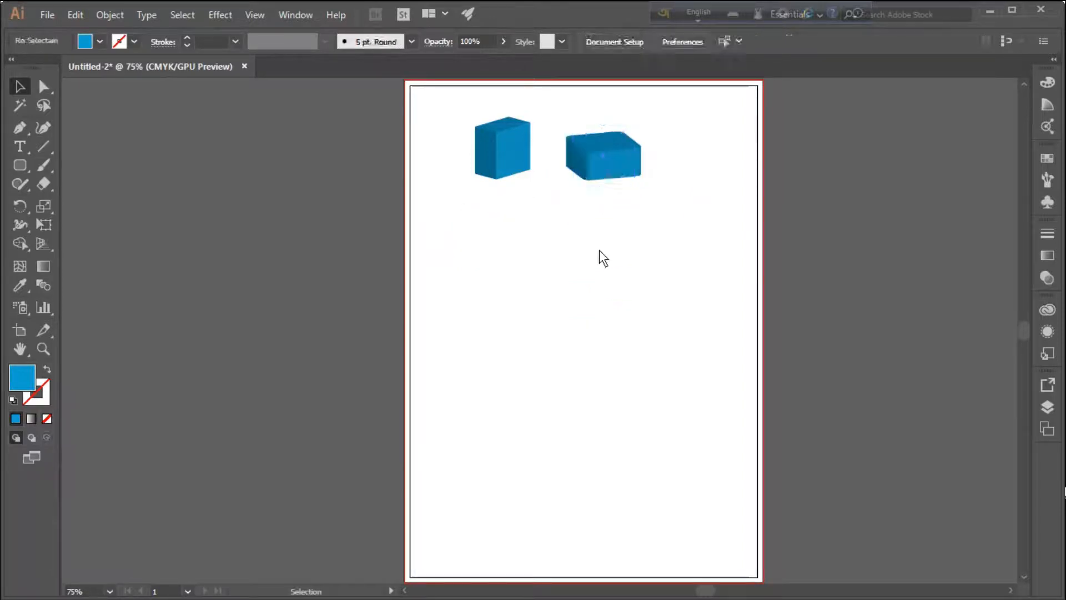
# Draw a small blue rounded square with the Rounded Rectangle tool in the empty area below the first box
pyautogui.click(20, 165)
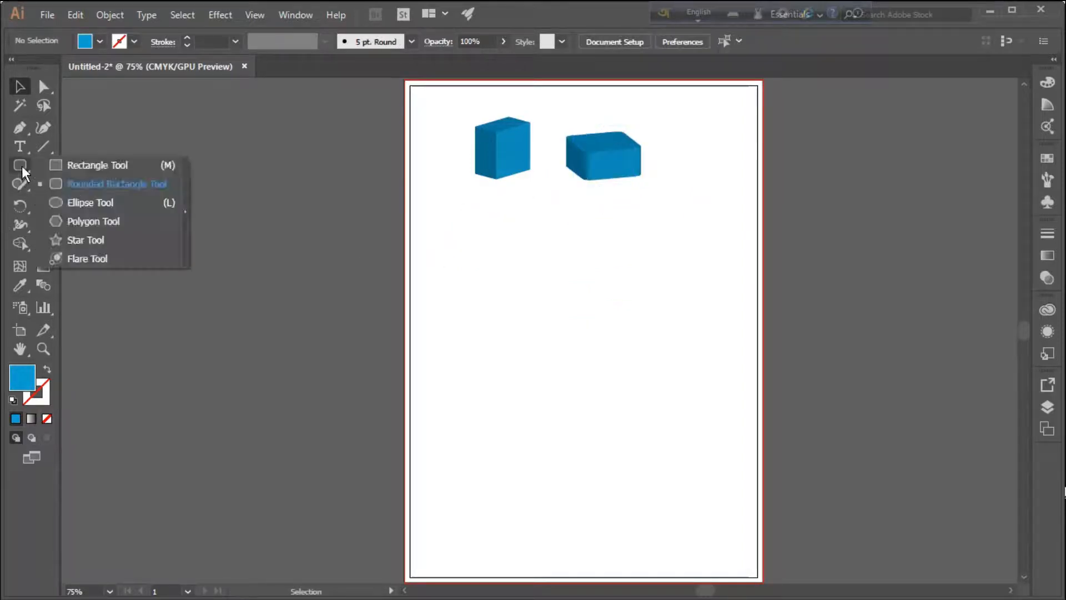
pyautogui.click(75, 190)
pyautogui.moveTo(488, 307); pyautogui.dragTo(542, 358)
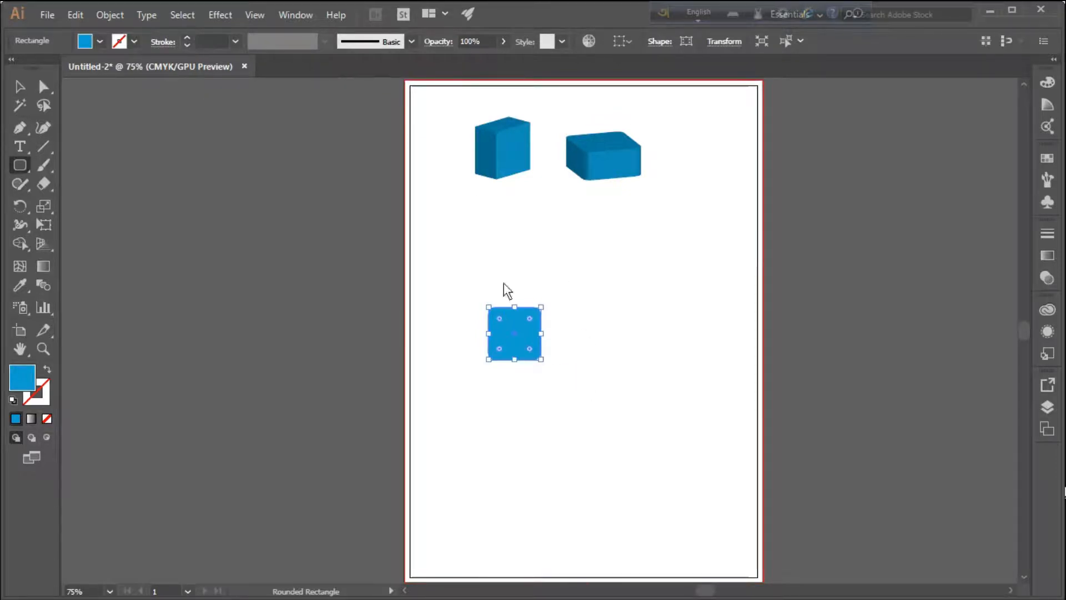
# Start a 3D Extrude & Bevel effect on the rounded square with preview on and try the Complex 1 bevel
pyautogui.click(218, 14)
pyautogui.moveTo(251, 101)
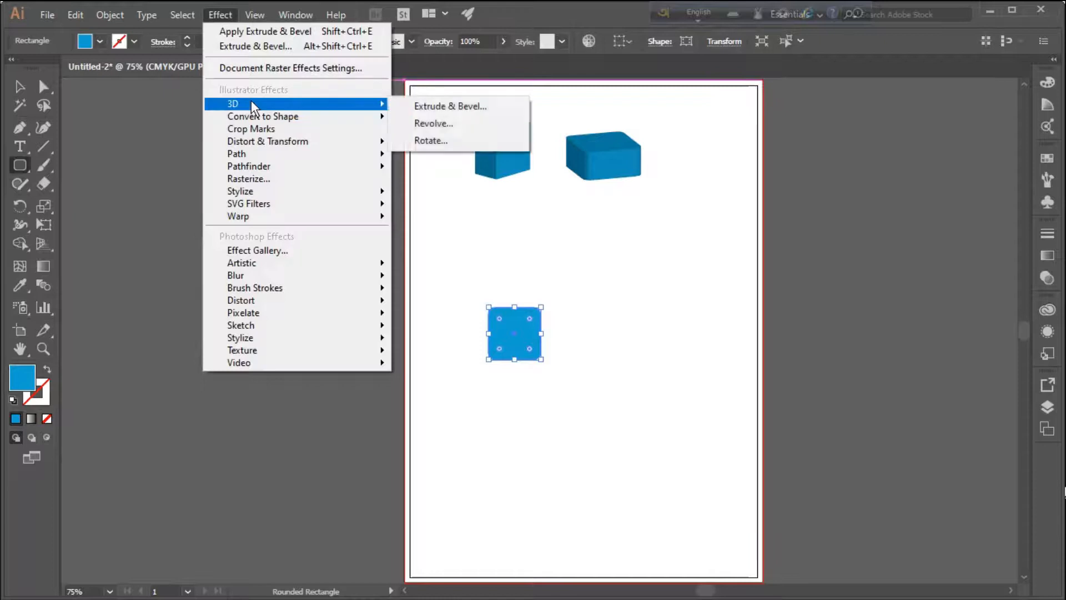
pyautogui.click(469, 108)
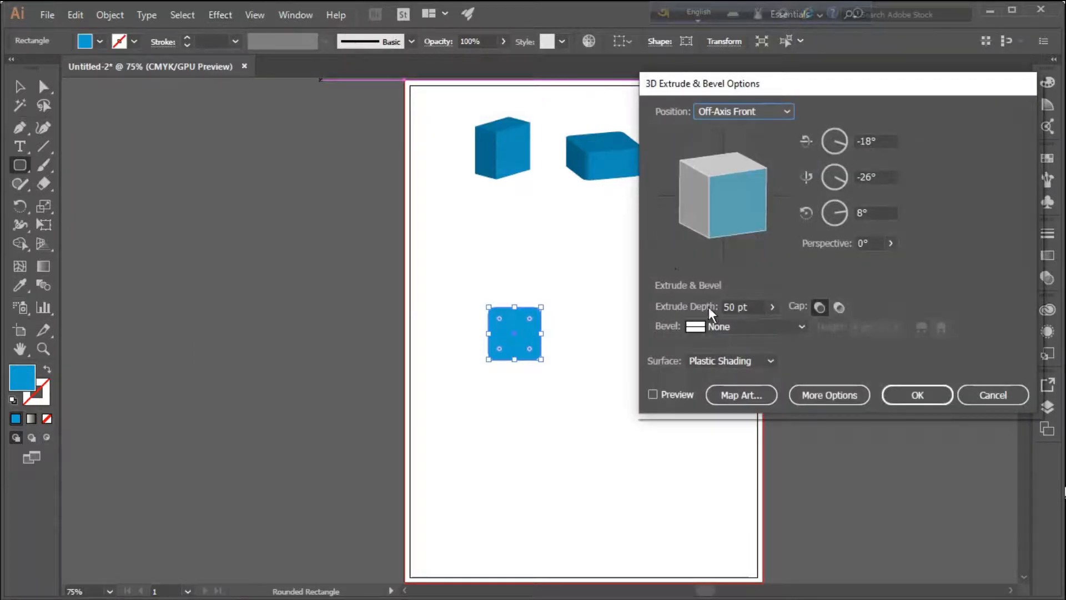
pyautogui.click(652, 396)
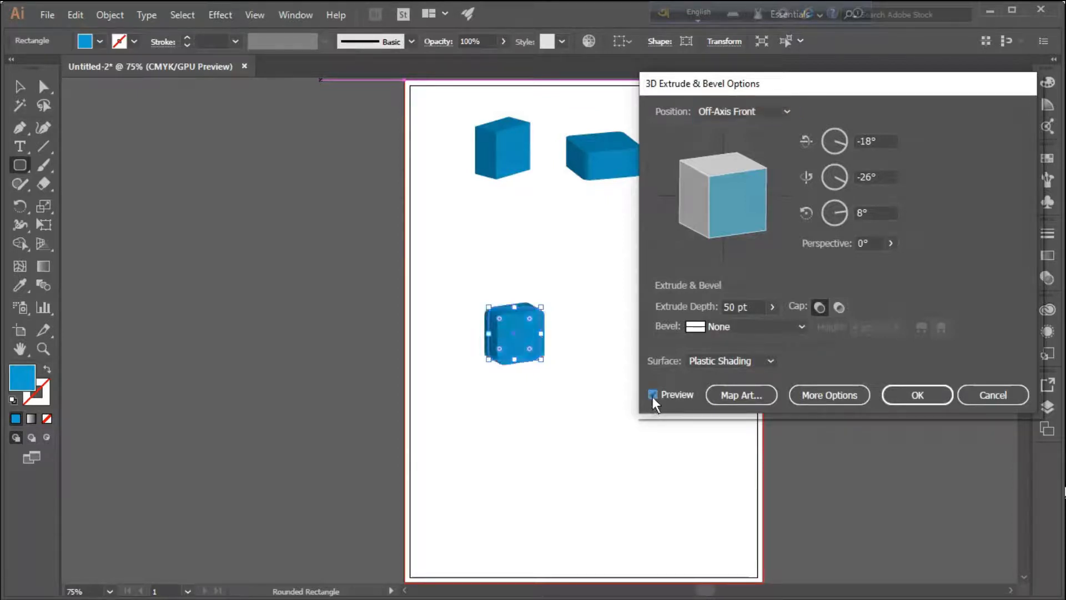
pyautogui.click(796, 326)
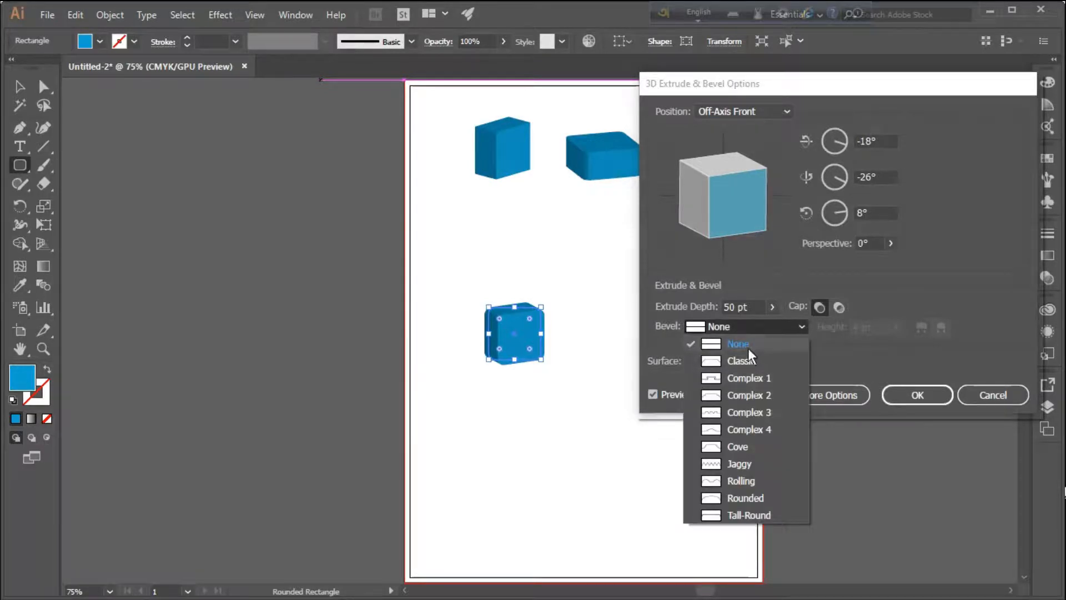
pyautogui.click(721, 375)
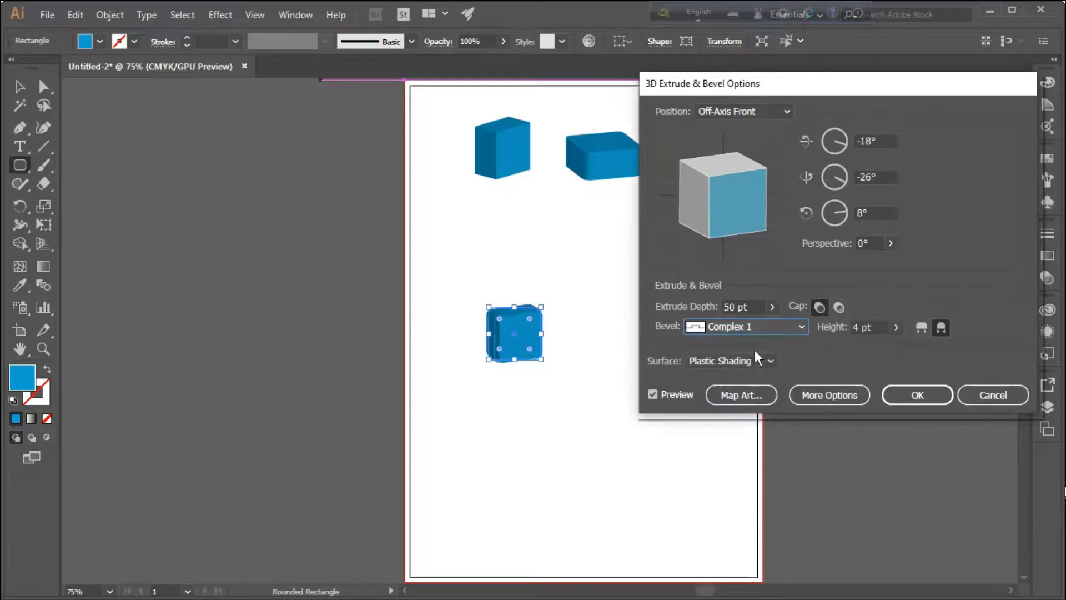
# Set the bevel to Complex 3, apply the extrusion, and deselect the box
pyautogui.click(801, 325)
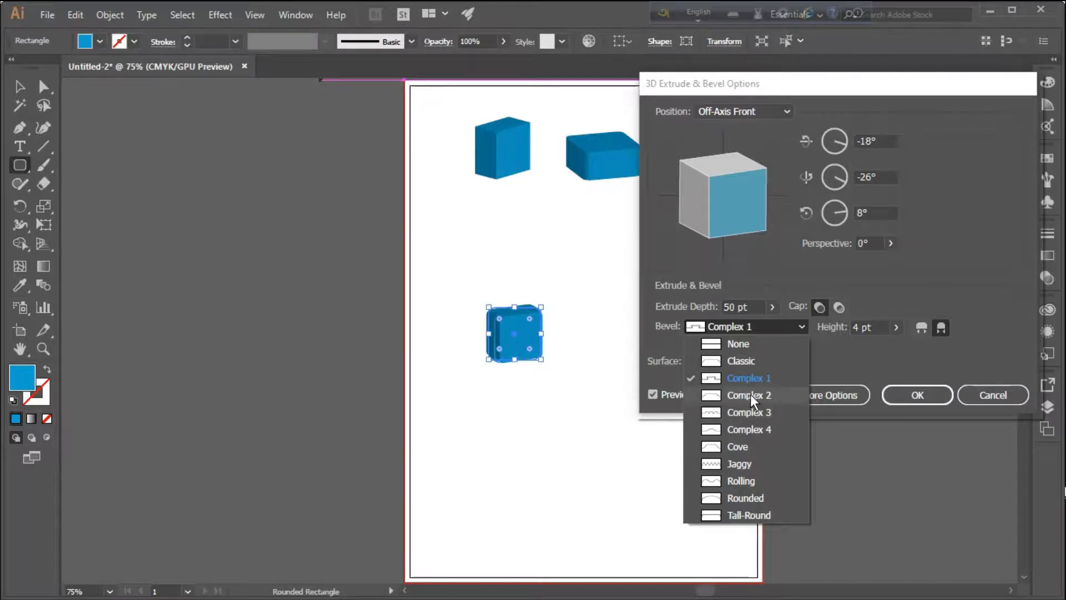
pyautogui.click(749, 411)
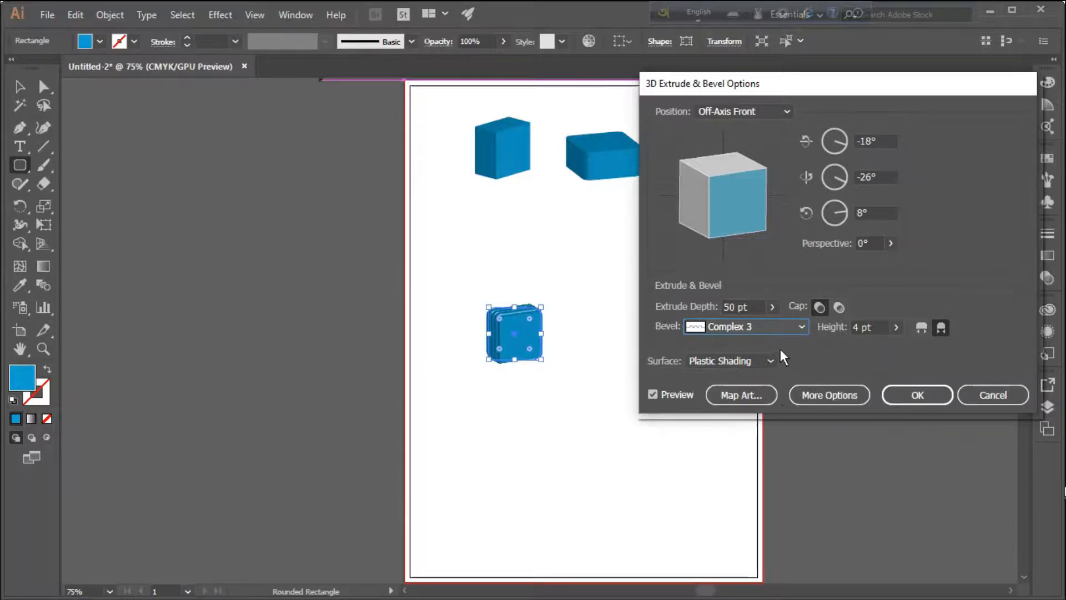
pyautogui.click(915, 393)
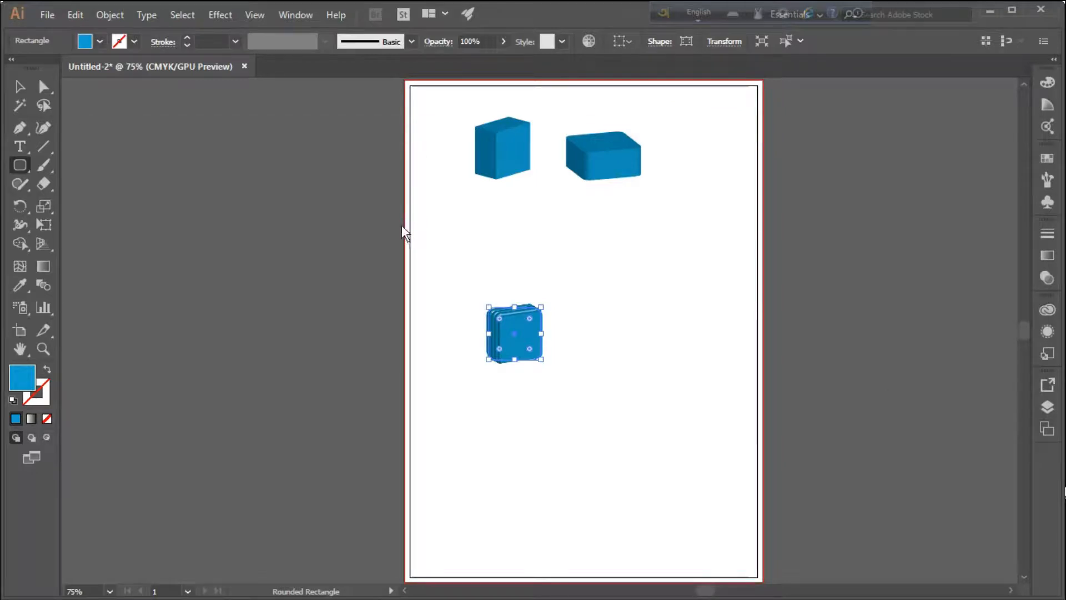
pyautogui.click(20, 86)
pyautogui.click(462, 231)
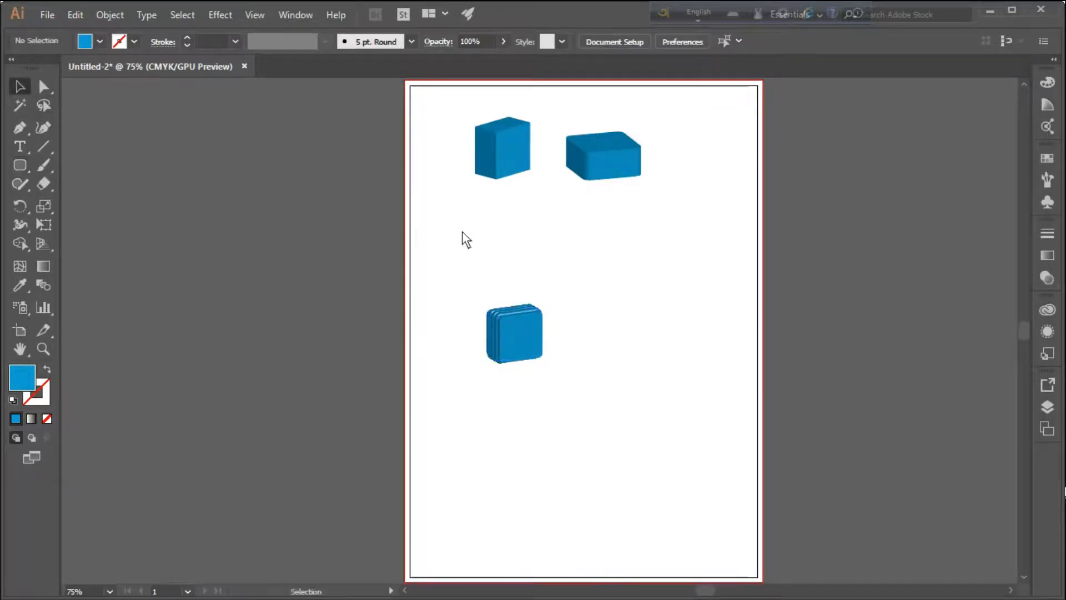
# Enlarge the bevelled box to about twice its size, move it to the right of the second box, and deselect it
pyautogui.click(506, 362)
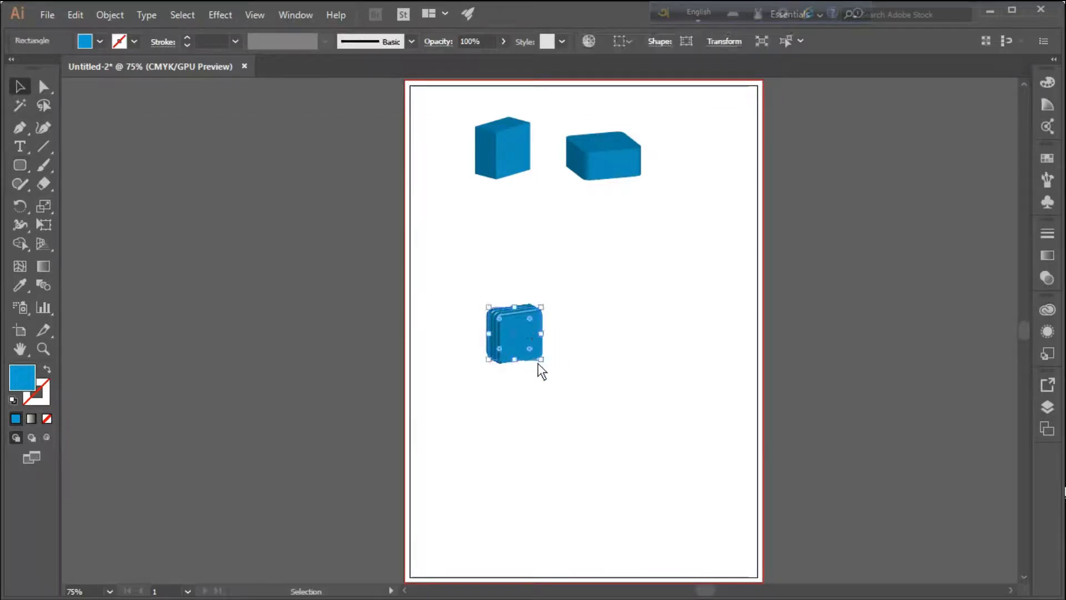
pyautogui.moveTo(541, 360); pyautogui.dragTo(657, 412)
pyautogui.click(658, 295)
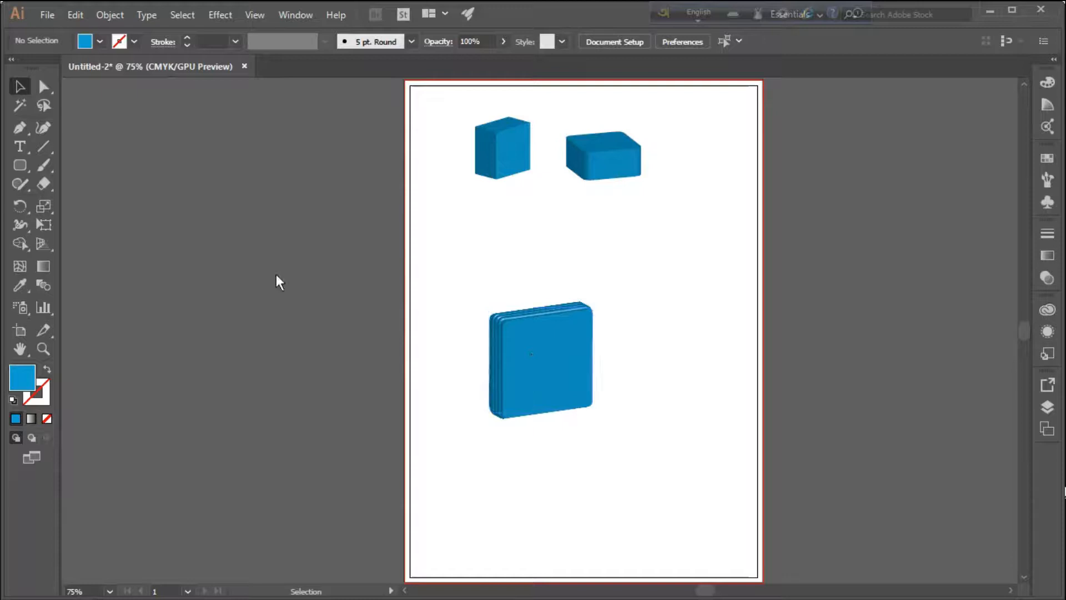
pyautogui.moveTo(526, 393); pyautogui.dragTo(685, 189)
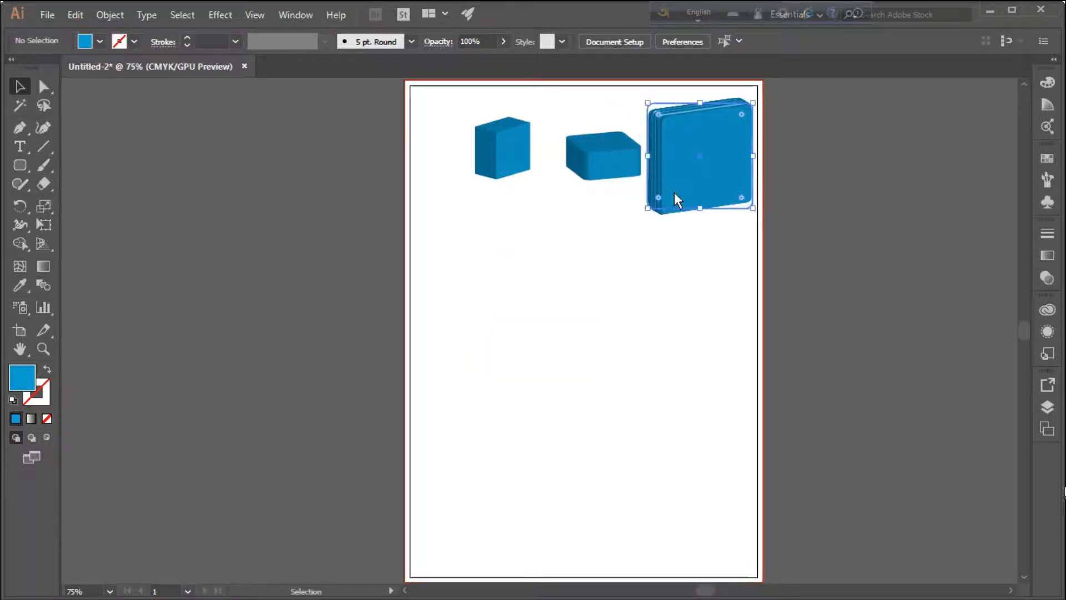
pyautogui.click(609, 262)
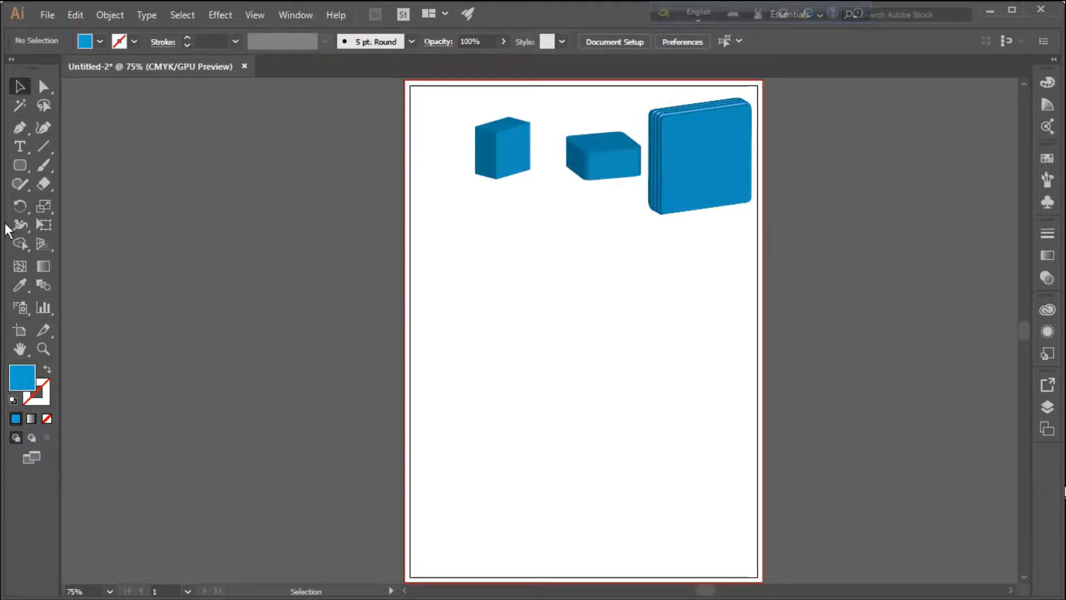
# Draw a small blue rounded rectangle below the boxes and start a 3D Extrude & Bevel effect on it with preview on
pyautogui.moveTo(18, 165); pyautogui.dragTo(76, 181)
pyautogui.moveTo(502, 338); pyautogui.dragTo(552, 380)
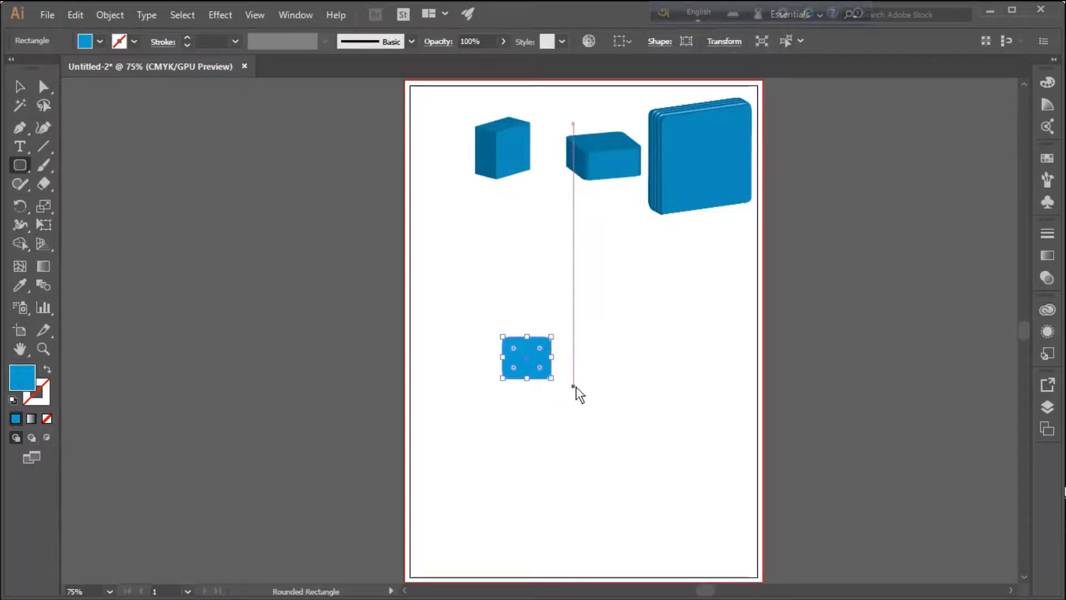
pyautogui.click(222, 12)
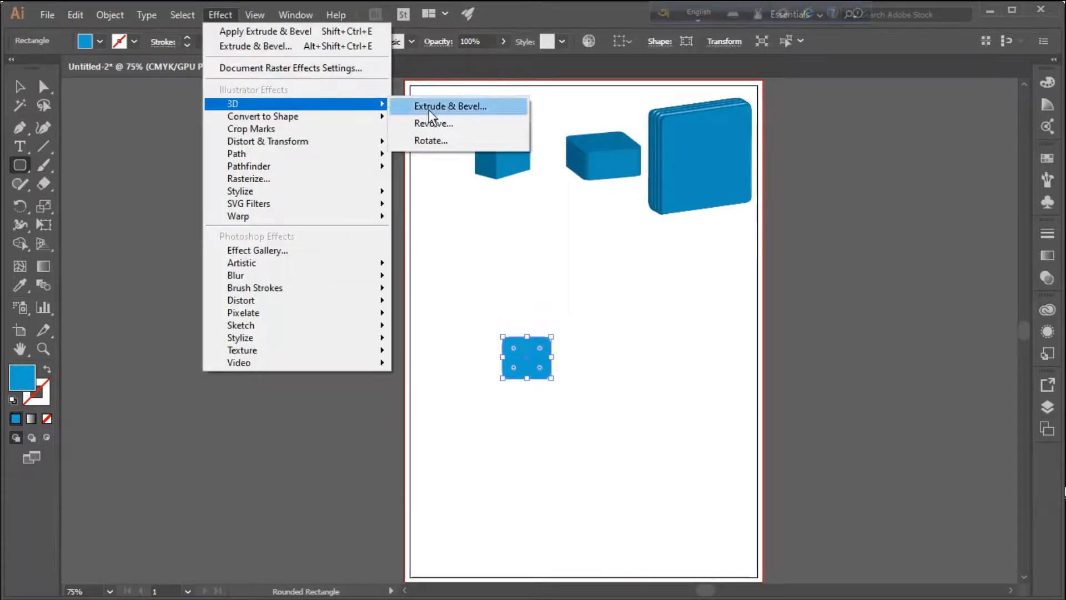
pyautogui.click(469, 107)
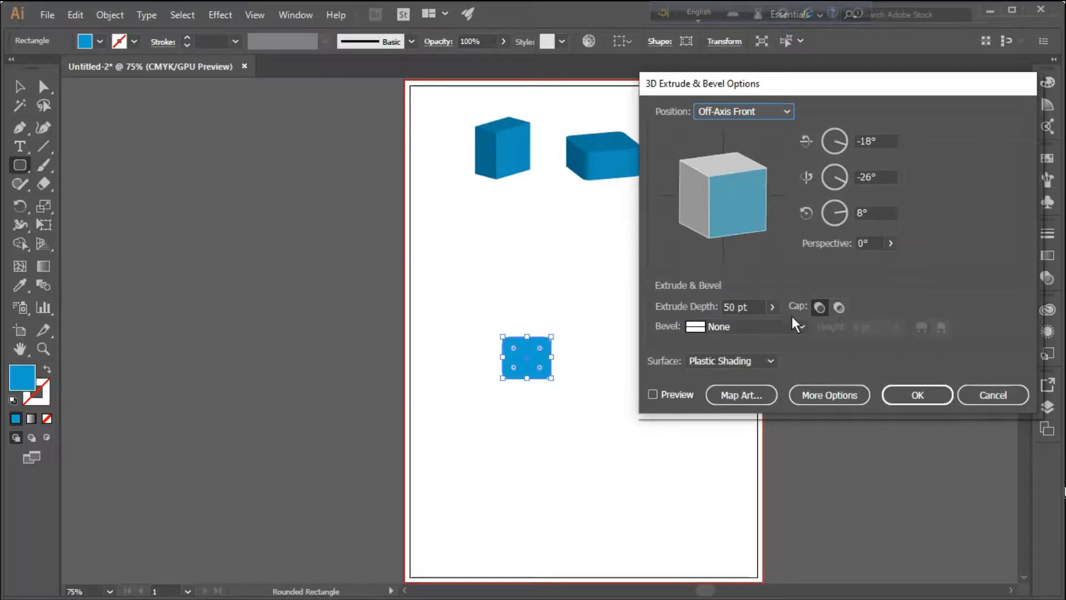
pyautogui.click(649, 395)
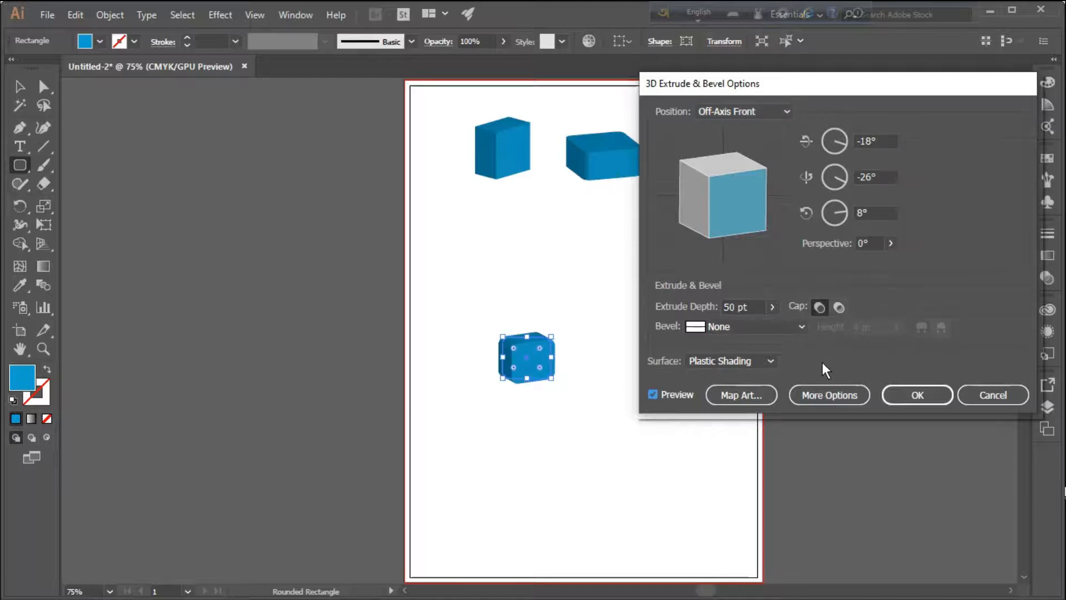
# Show the full surface shading options, move the light to the sphere's upper right, and add a second light at its upper left
pyautogui.click(828, 396)
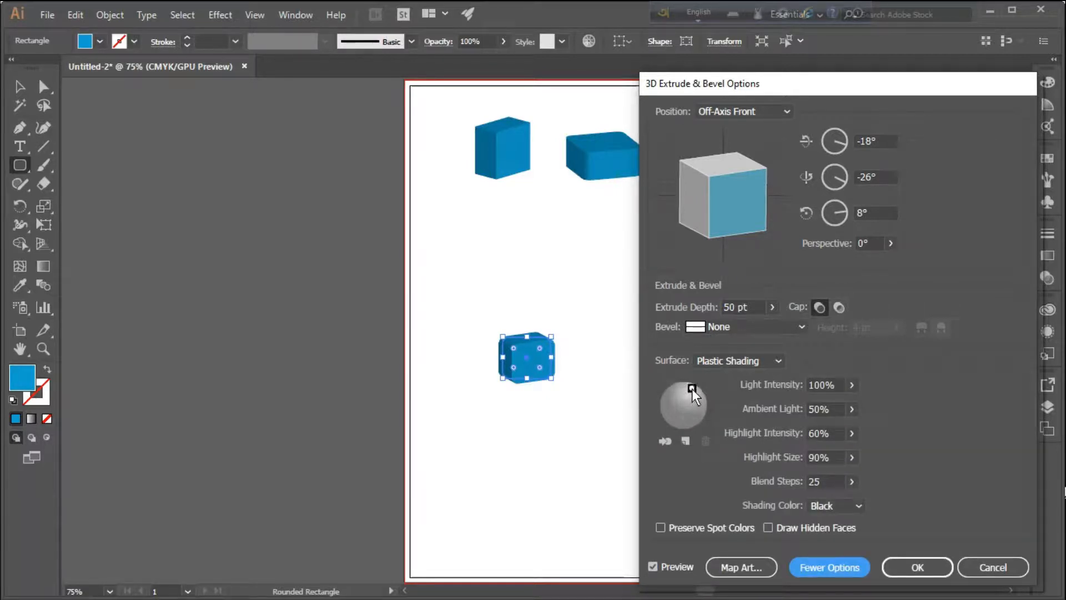
pyautogui.moveTo(683, 427); pyautogui.dragTo(680, 427)
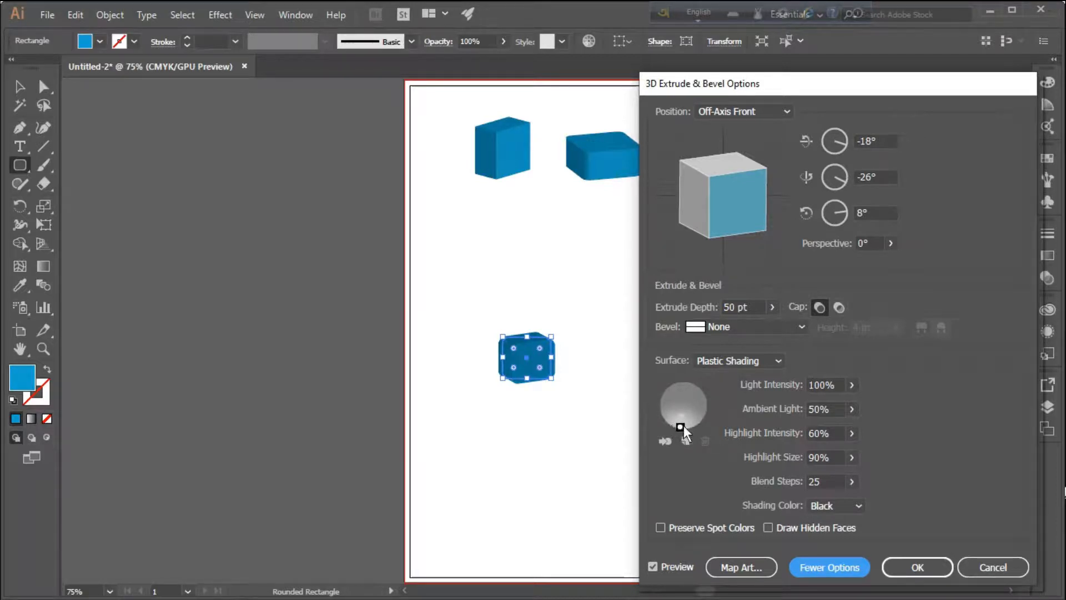
pyautogui.moveTo(675, 392); pyautogui.dragTo(691, 387)
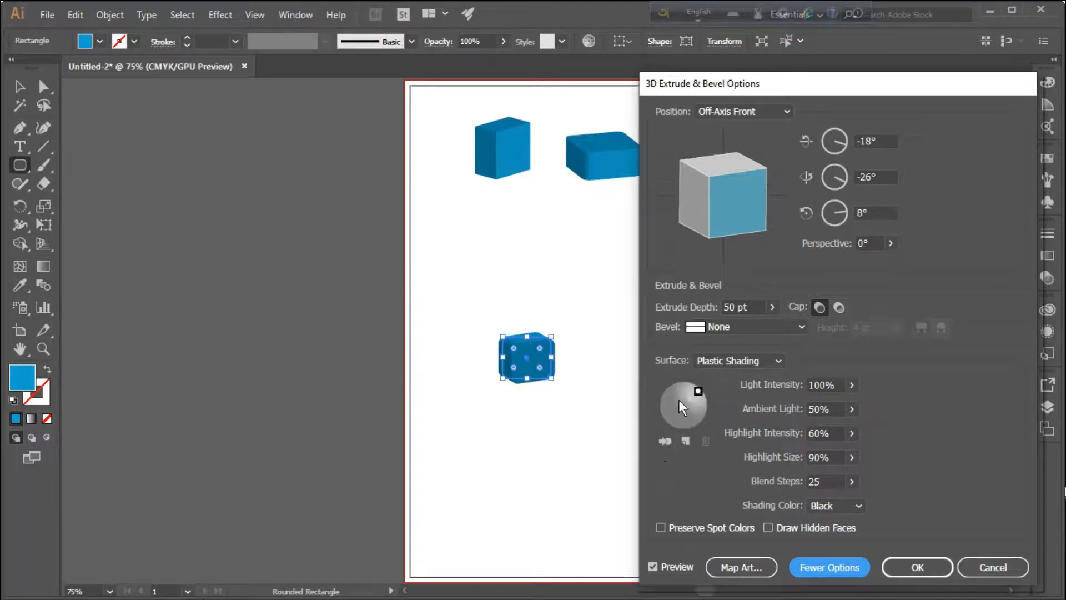
pyautogui.click(685, 440)
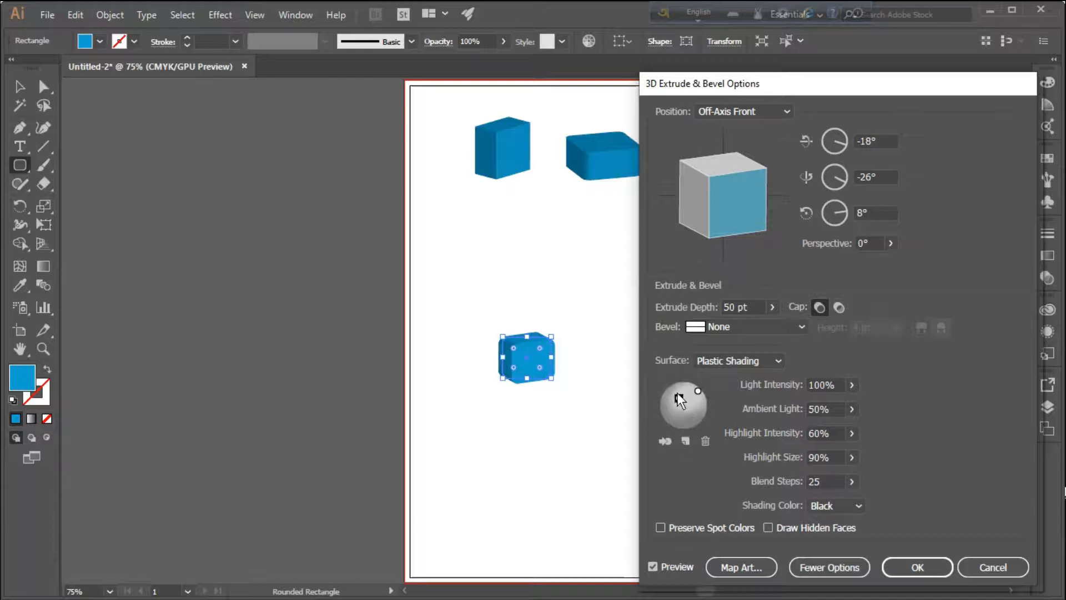
pyautogui.moveTo(674, 391); pyautogui.dragTo(672, 395)
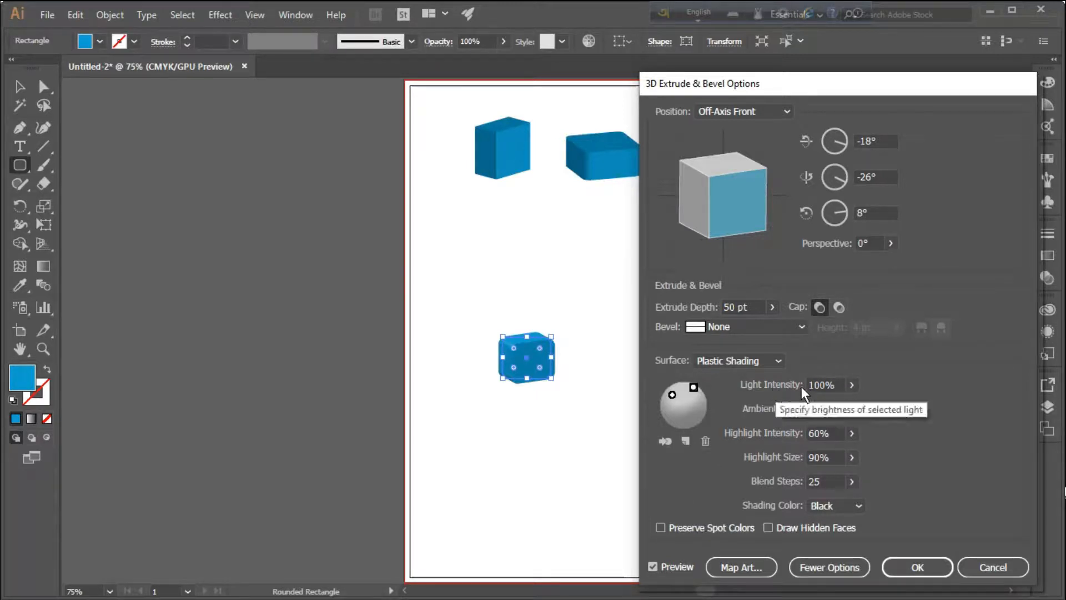
# Set the upper-right light's intensity to 52% and the surface's highlight intensity to 36%
pyautogui.click(851, 408)
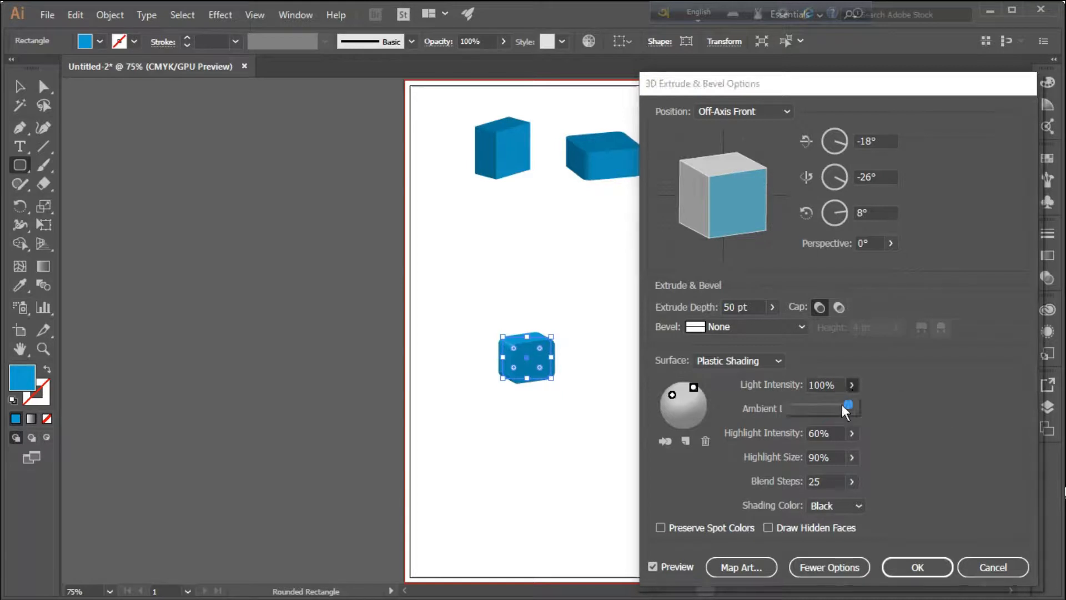
pyautogui.moveTo(834, 405); pyautogui.dragTo(826, 405)
pyautogui.moveTo(800, 405); pyautogui.dragTo(822, 404)
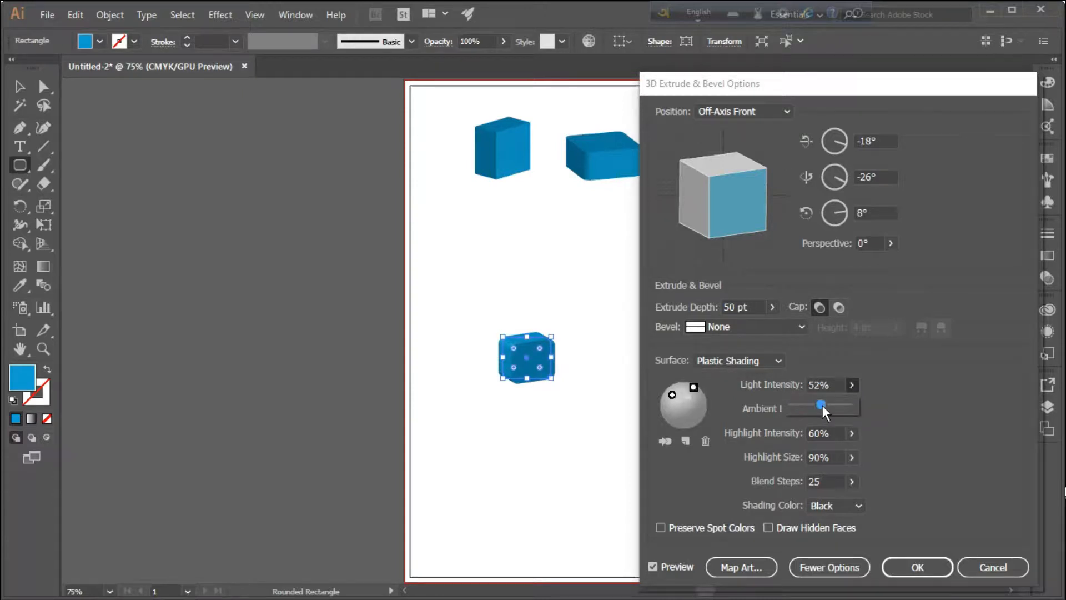
pyautogui.click(883, 402)
pyautogui.click(851, 434)
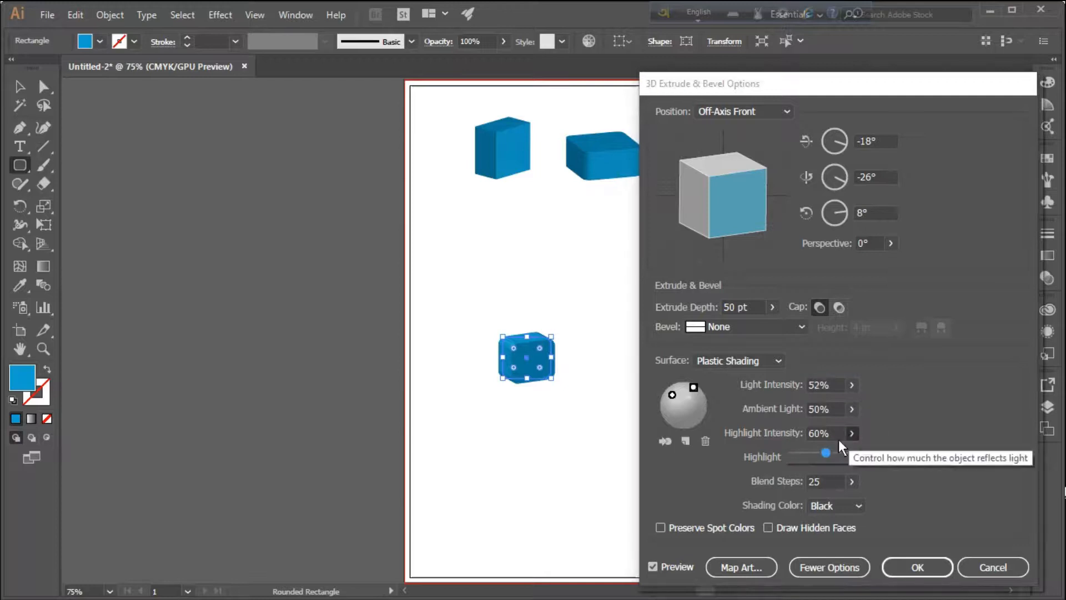
pyautogui.moveTo(808, 455); pyautogui.dragTo(814, 454)
pyautogui.click(913, 452)
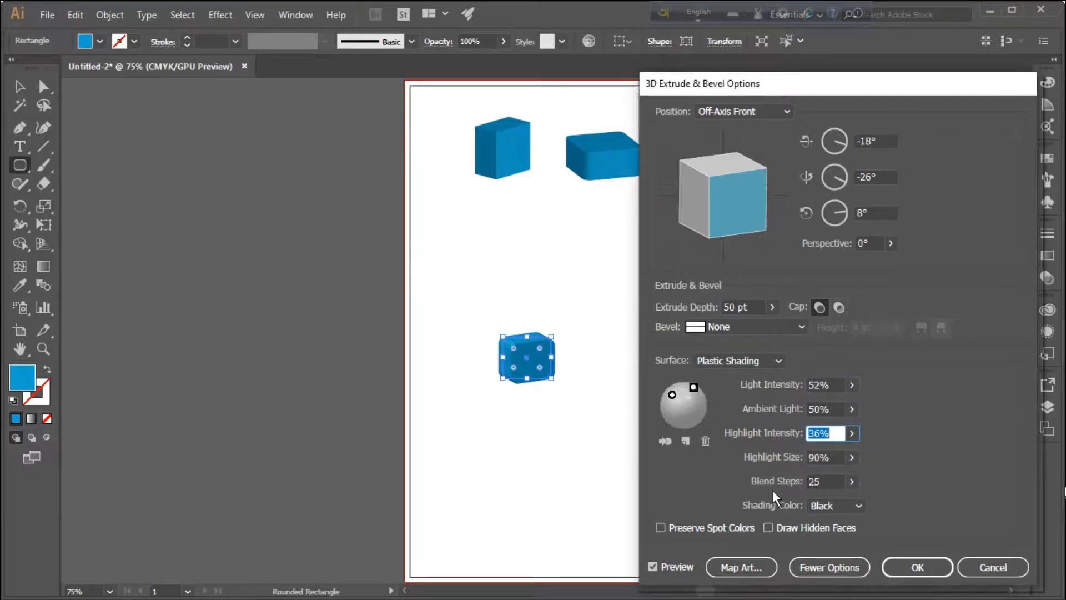
# Set the blend steps to 32 and apply the extrusion to the rounded rectangle
pyautogui.click(852, 481)
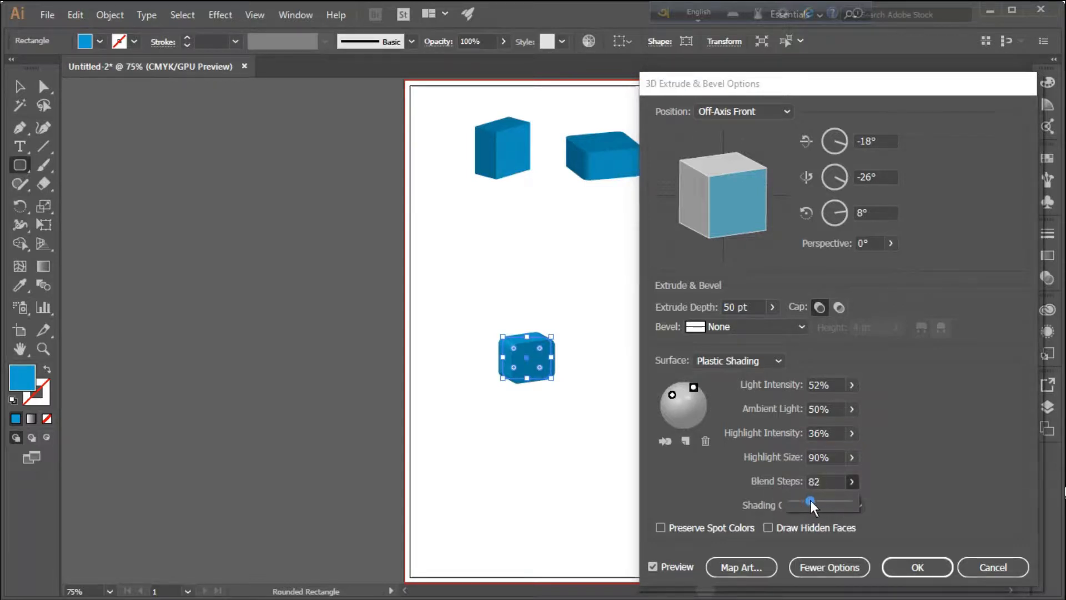
pyautogui.moveTo(800, 499); pyautogui.dragTo(800, 500)
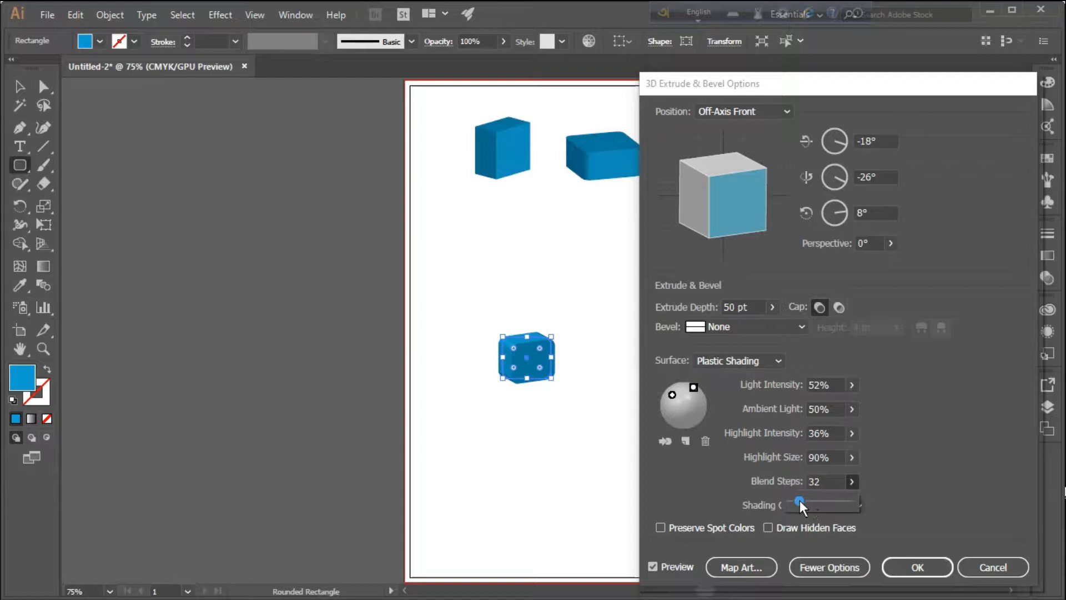
pyautogui.click(919, 469)
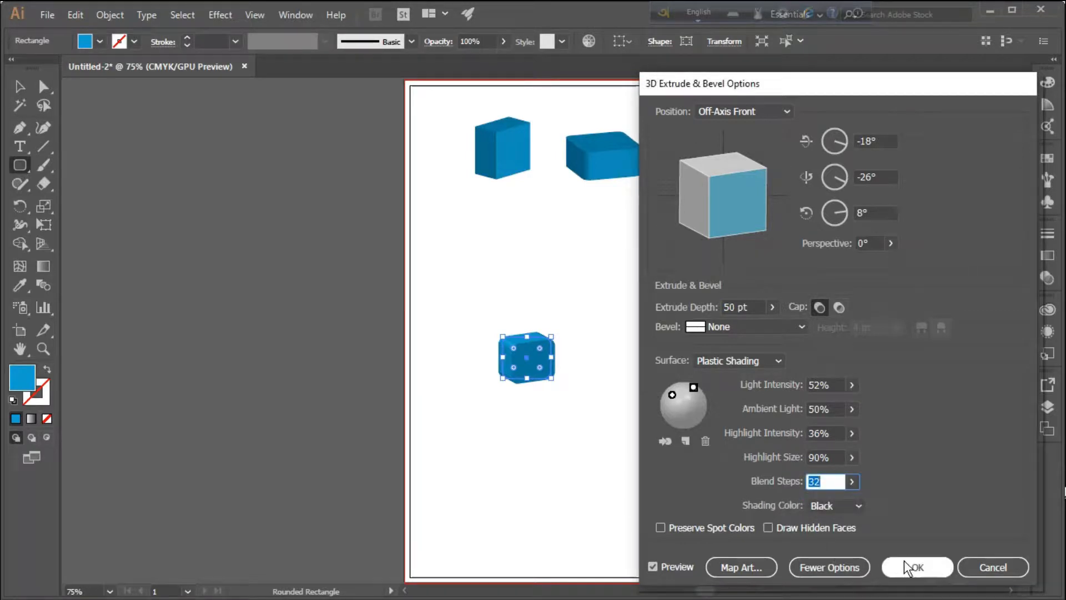
pyautogui.click(915, 567)
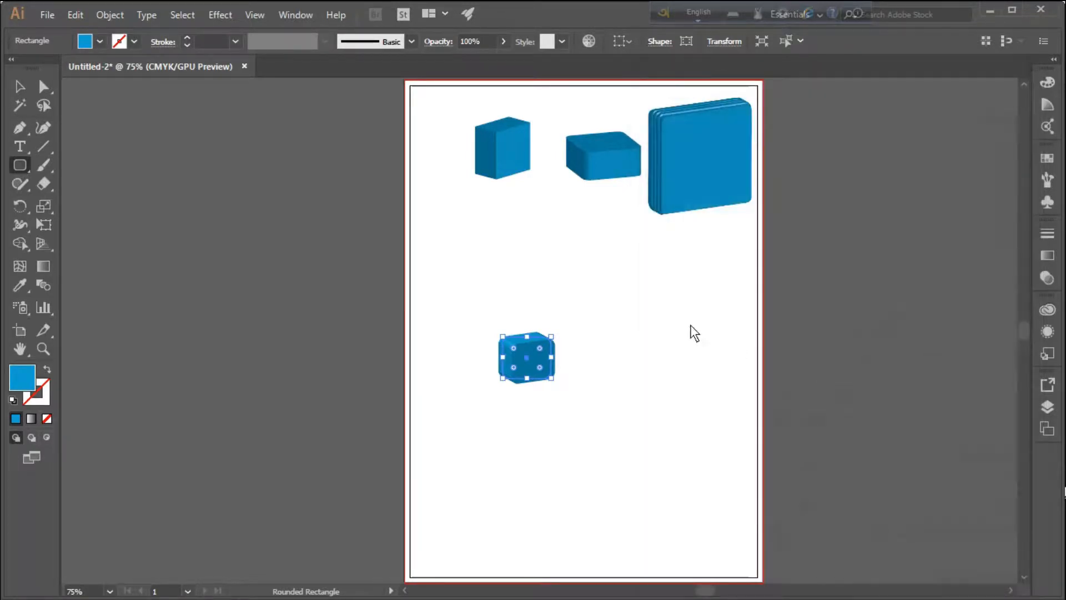
# Move the new rounded box up to just below the first box and deselect it
pyautogui.click(19, 86)
pyautogui.click(630, 351)
pyautogui.moveTo(547, 367); pyautogui.dragTo(531, 238)
pyautogui.click(655, 278)
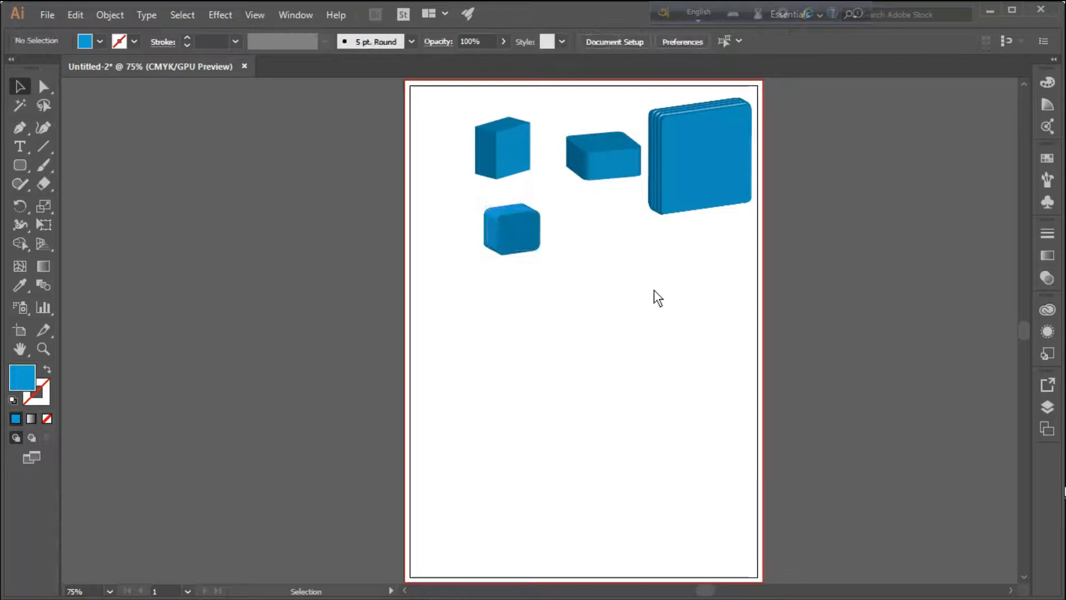
# Add a point text reading "3D" in the empty area below the boxes, replacing the placeholder text
pyautogui.click(18, 146)
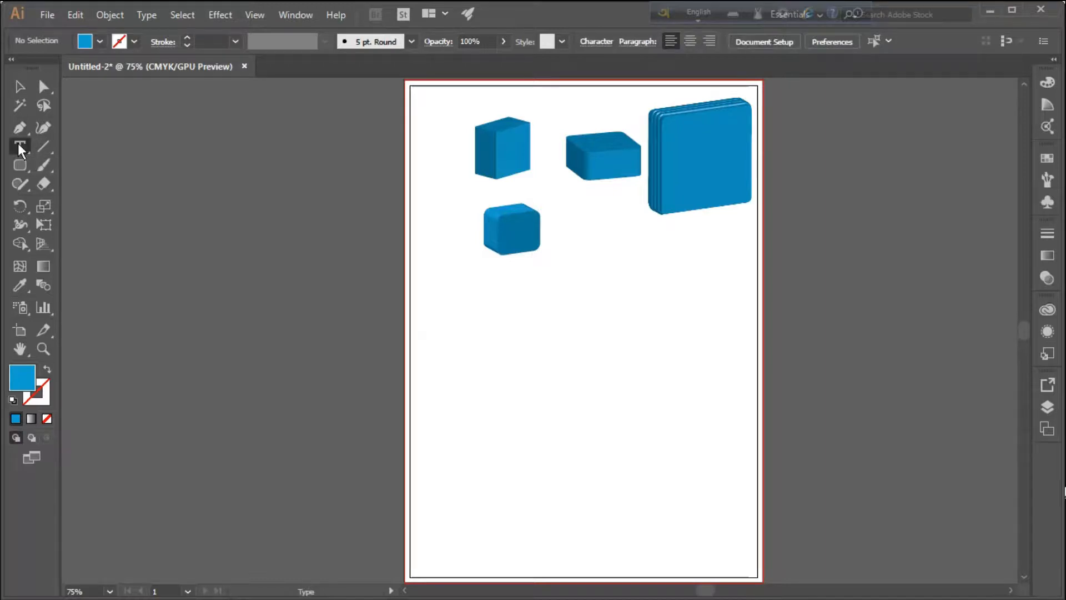
pyautogui.moveTo(18, 143); pyautogui.dragTo(98, 145)
pyautogui.click(496, 375)
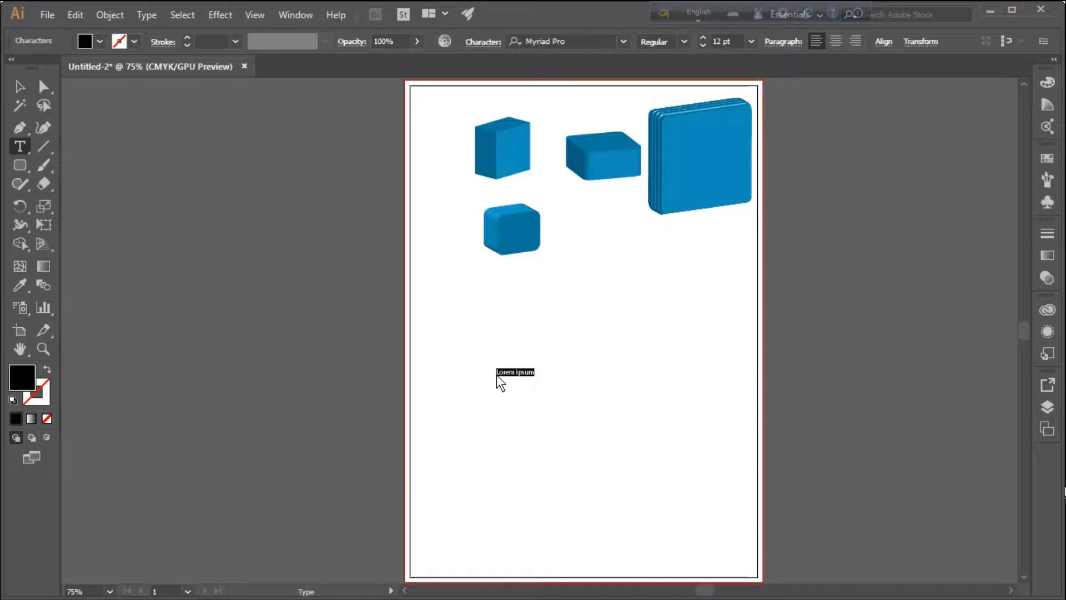
pyautogui.press('BackSpace')
pyautogui.press('BackSpace')
pyautogui.write('3D')
# Scale the "3D" text up proportionally to about 144 pt and place it in the empty area below the boxes
pyautogui.click(20, 86)
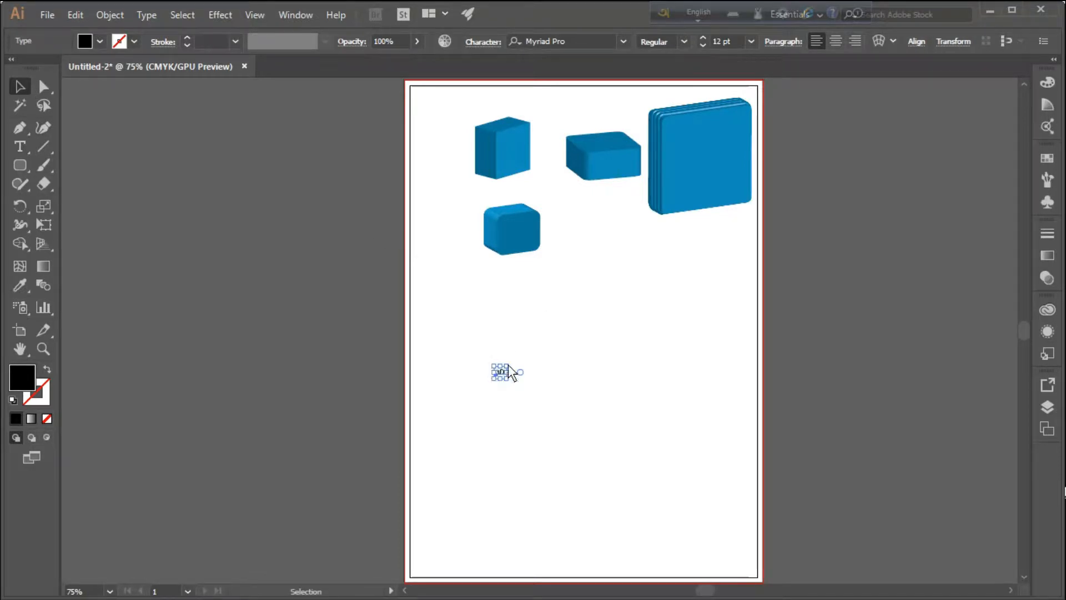
pyautogui.press('shift')
pyautogui.moveTo(509, 365); pyautogui.dragTo(732, 239)
pyautogui.moveTo(579, 279); pyautogui.dragTo(596, 347)
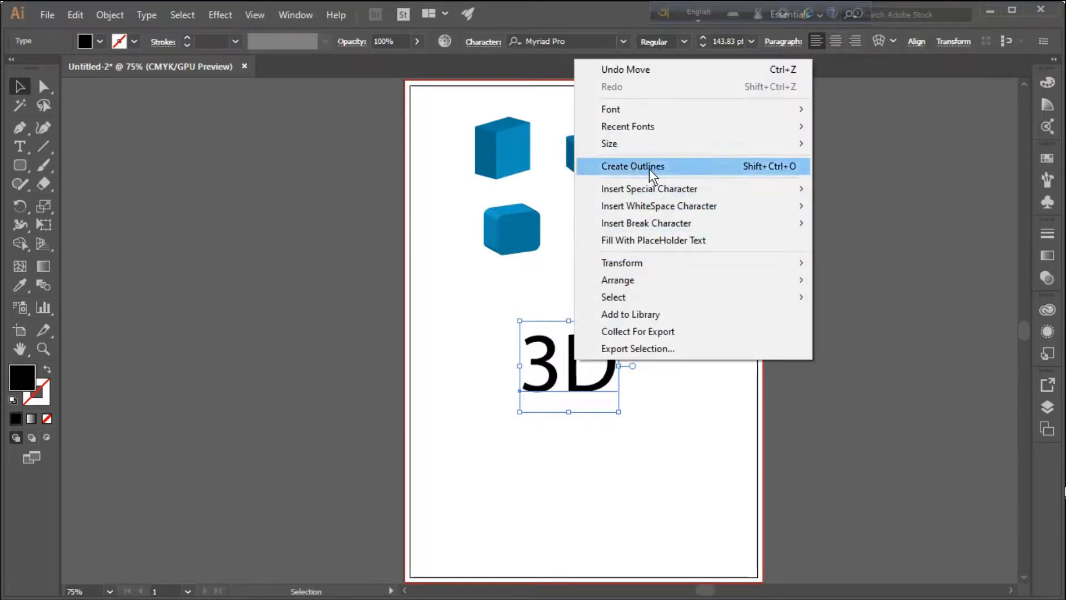
# Convert the enlarged "3D" text to outlines and move it up and left, closer to the boxes
pyautogui.click(621, 164)
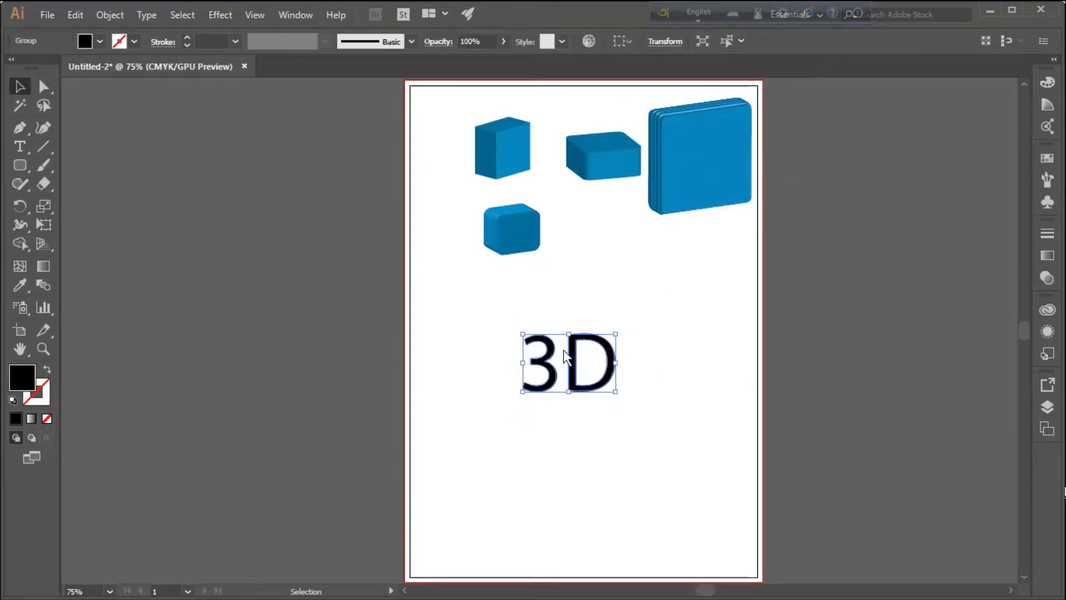
pyautogui.moveTo(587, 351); pyautogui.dragTo(545, 324)
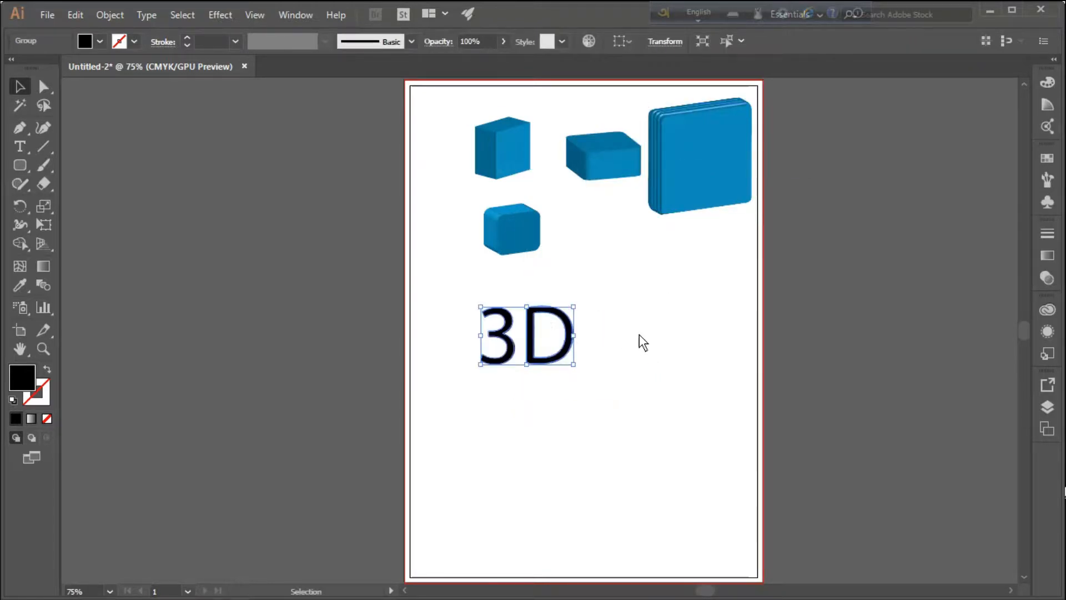
pyautogui.moveTo(679, 324); pyautogui.dragTo(619, 342)
pyautogui.click(534, 328)
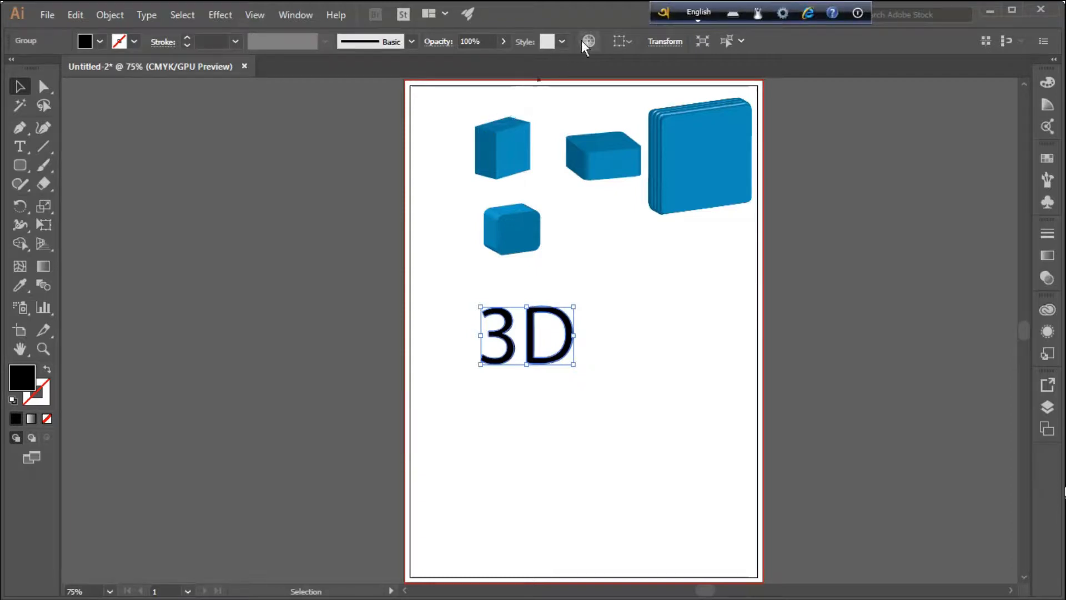
# Shift the outlined "3D" slightly to the right
pyautogui.click(559, 41)
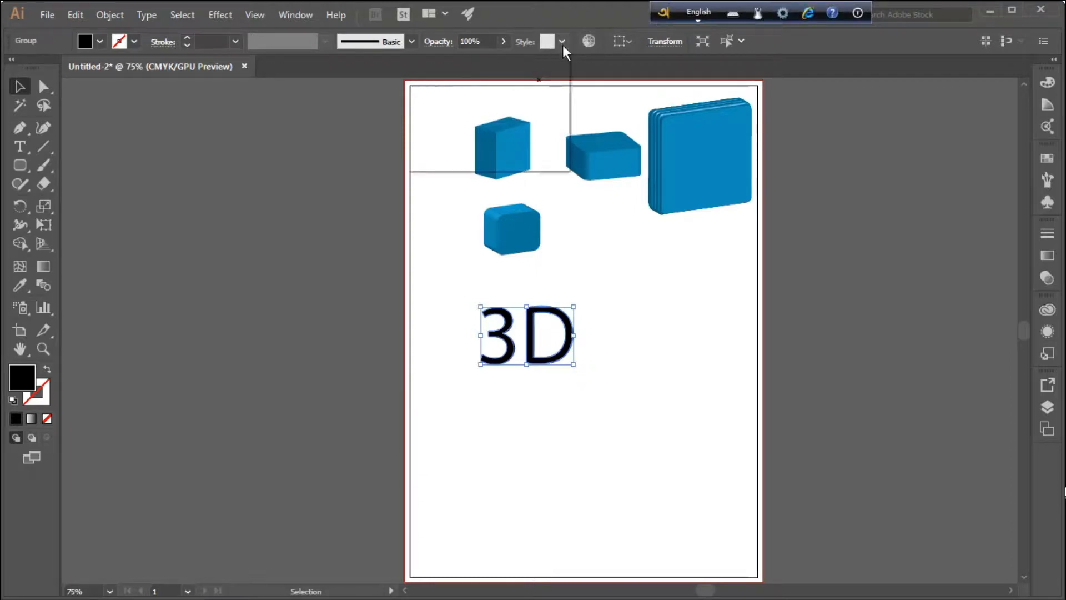
pyautogui.click(631, 40)
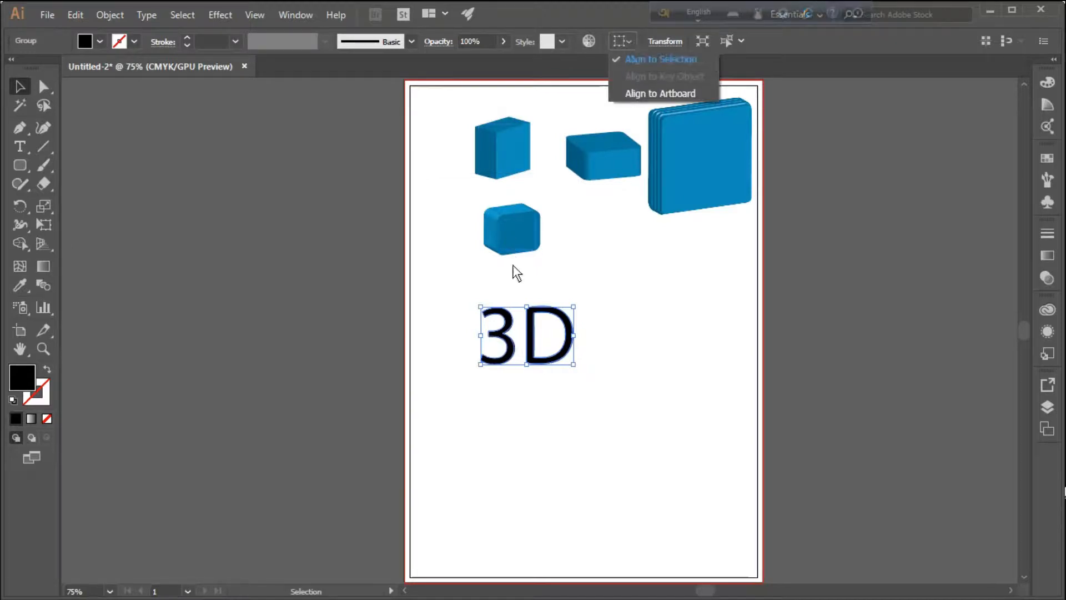
pyautogui.moveTo(527, 323); pyautogui.dragTo(551, 324)
pyautogui.click(561, 40)
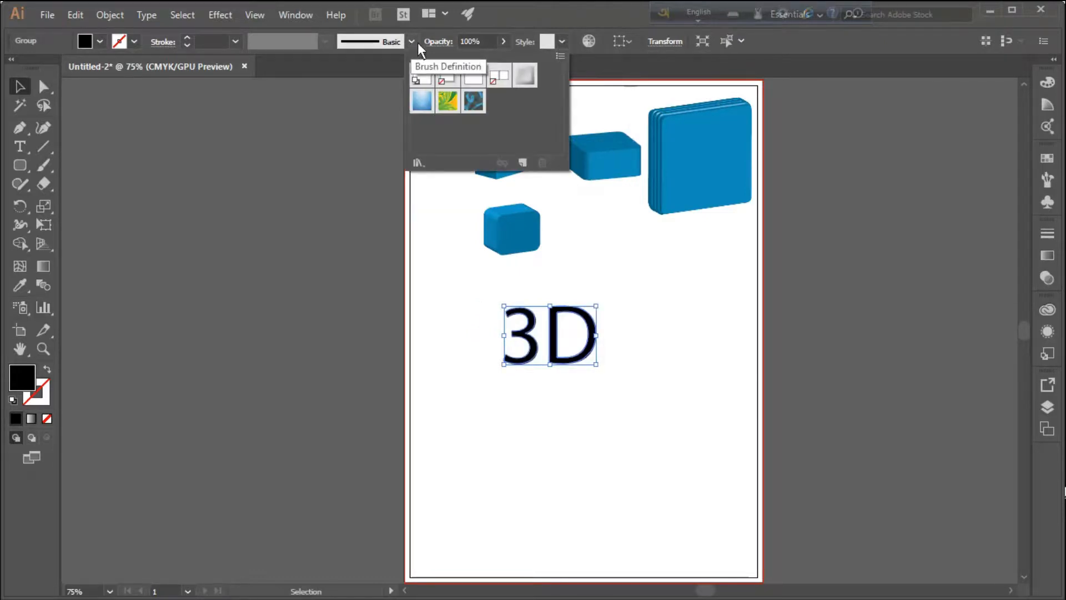
pyautogui.click(503, 41)
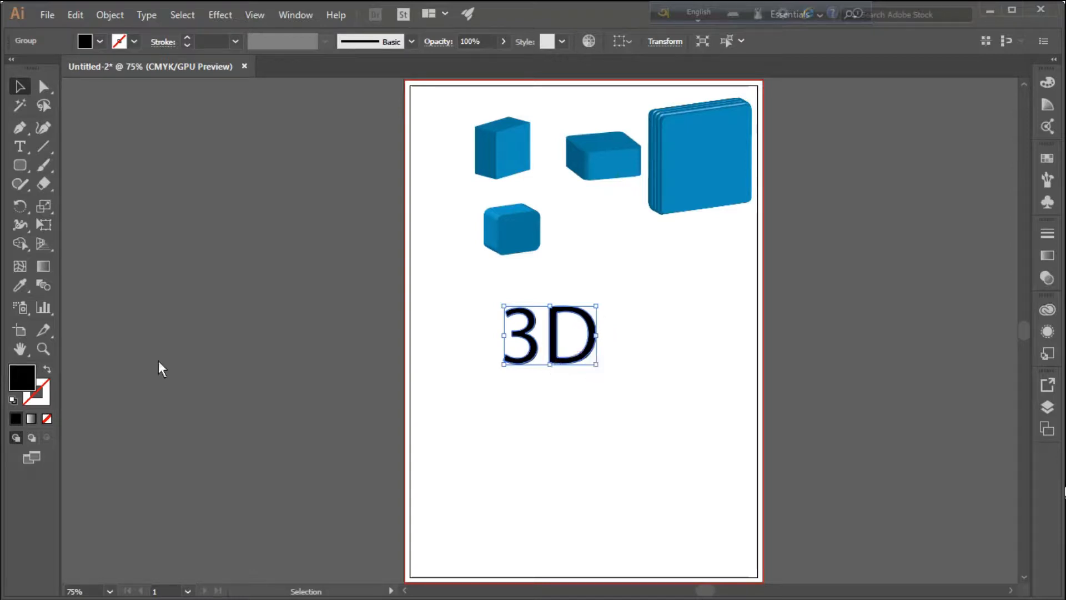
# Set the fill hue of the outlined "3D" to 224° in the Color Picker
pyautogui.doubleClick(30, 374)
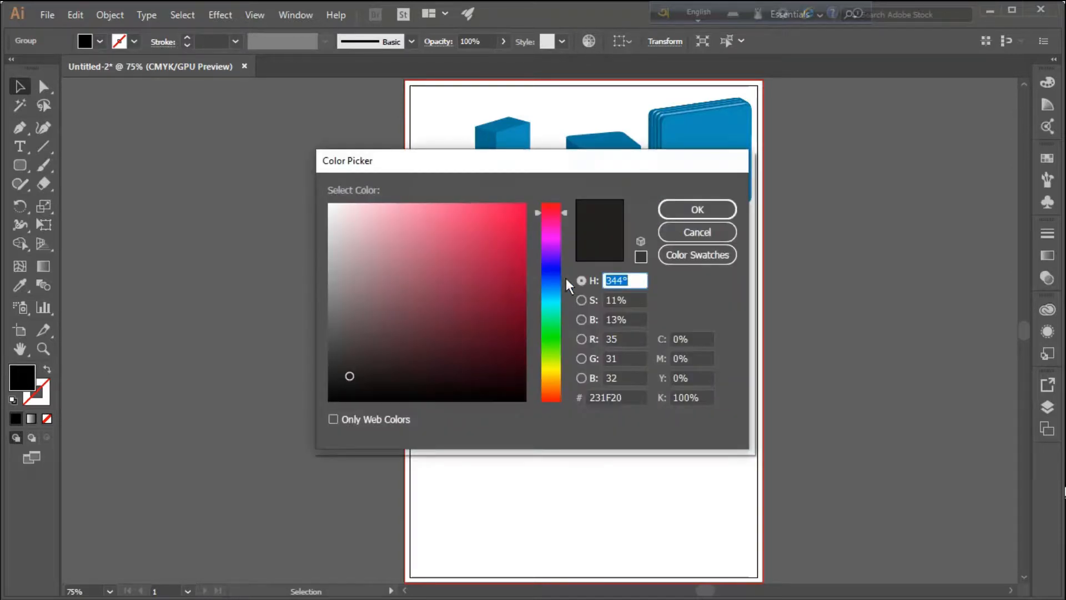
pyautogui.click(550, 277)
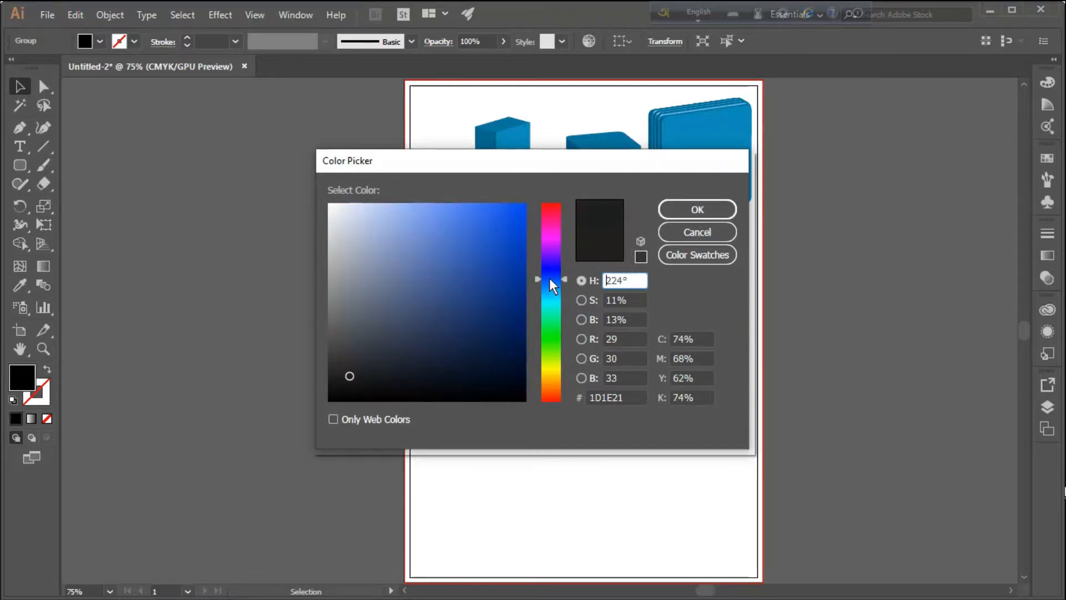
pyautogui.click(709, 209)
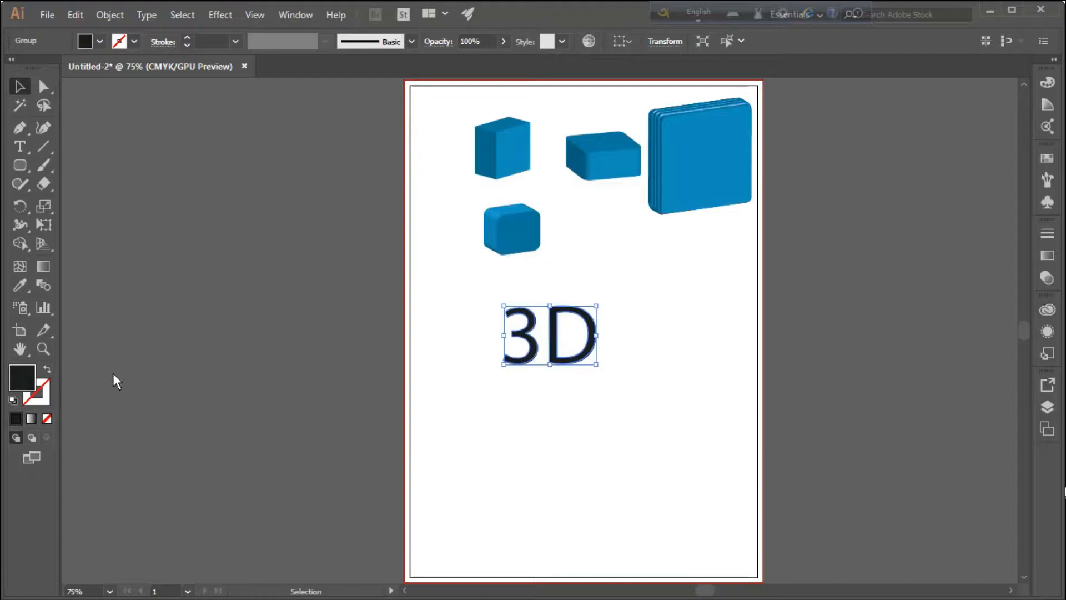
# Fill the outlined "3D" with green from the color spectrum, trying blue first
pyautogui.click(20, 285)
pyautogui.click(106, 286)
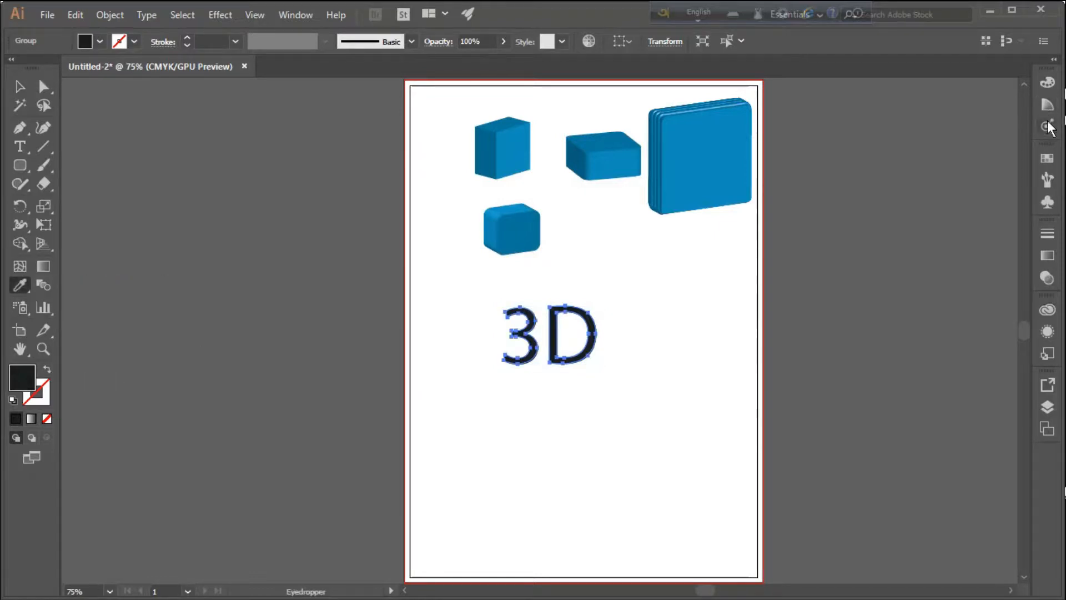
pyautogui.click(1047, 158)
pyautogui.click(1047, 157)
pyautogui.click(1048, 110)
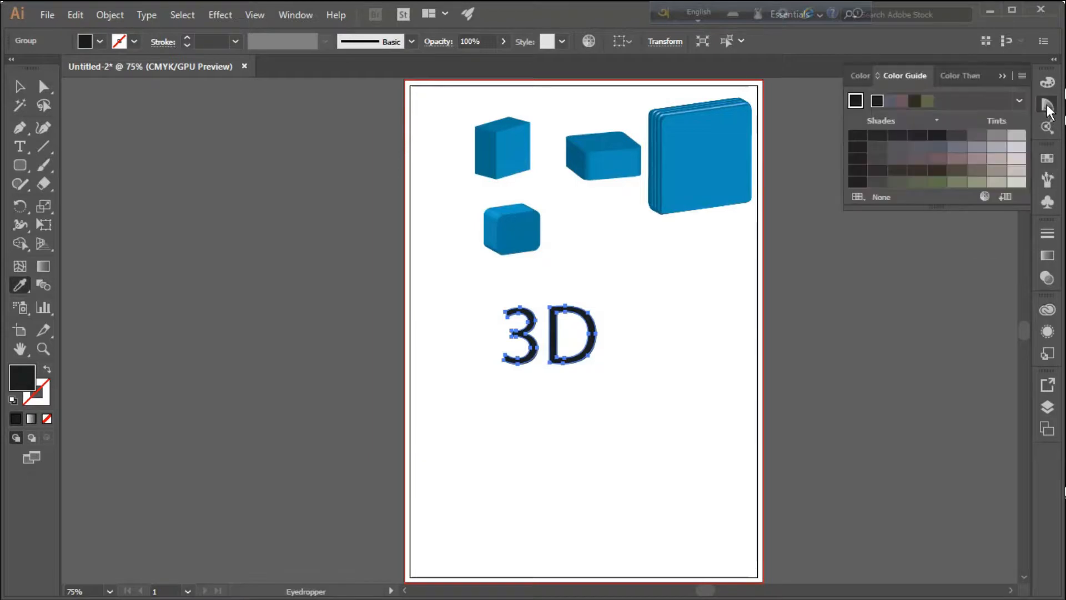
pyautogui.click(1046, 83)
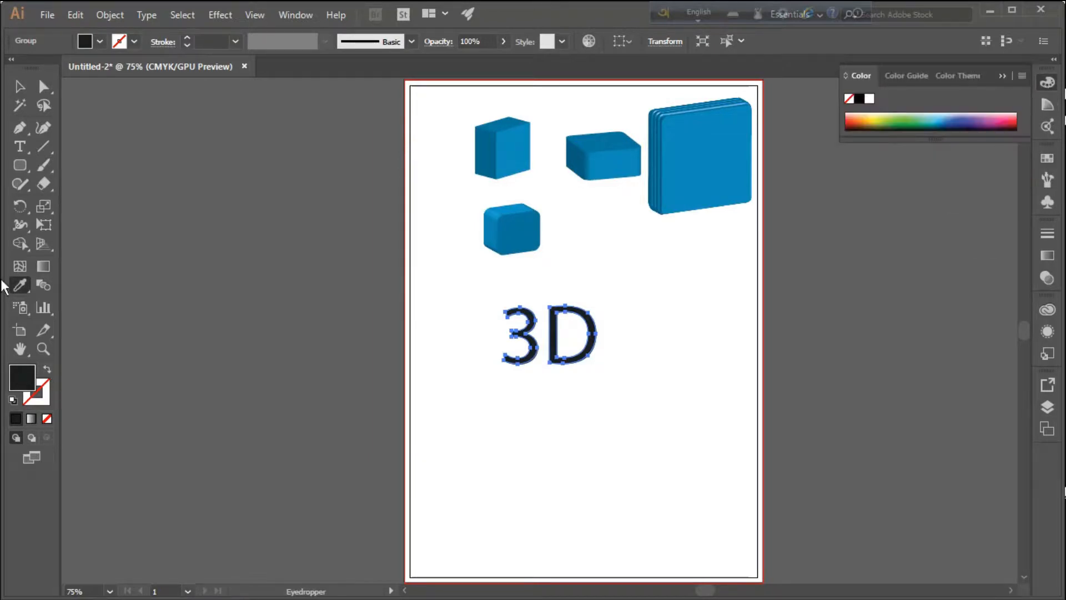
pyautogui.moveTo(18, 286); pyautogui.dragTo(102, 290)
pyautogui.click(951, 122)
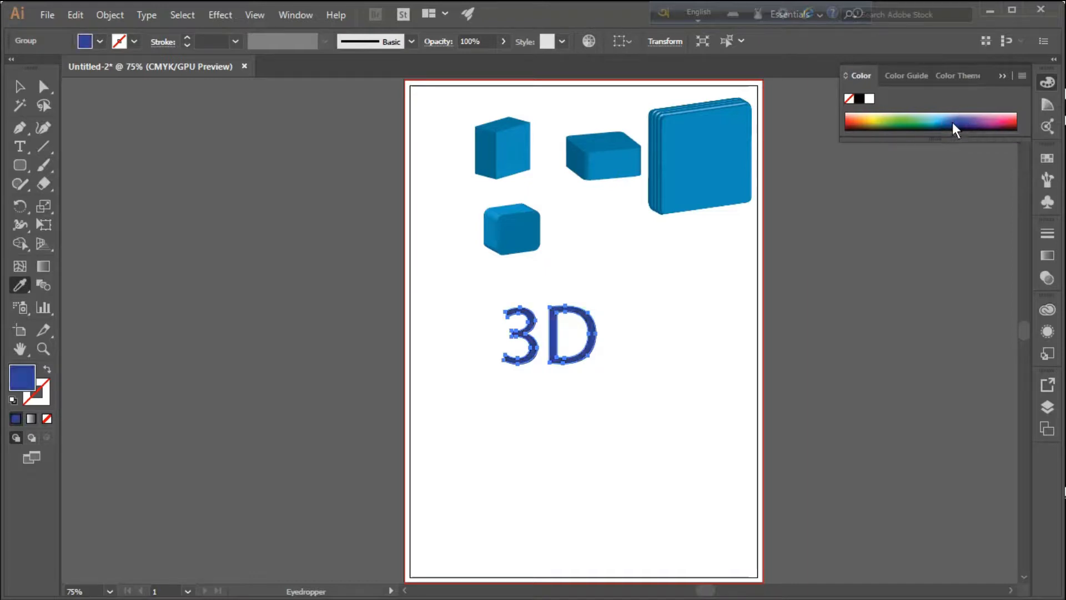
pyautogui.click(905, 128)
pyautogui.click(904, 122)
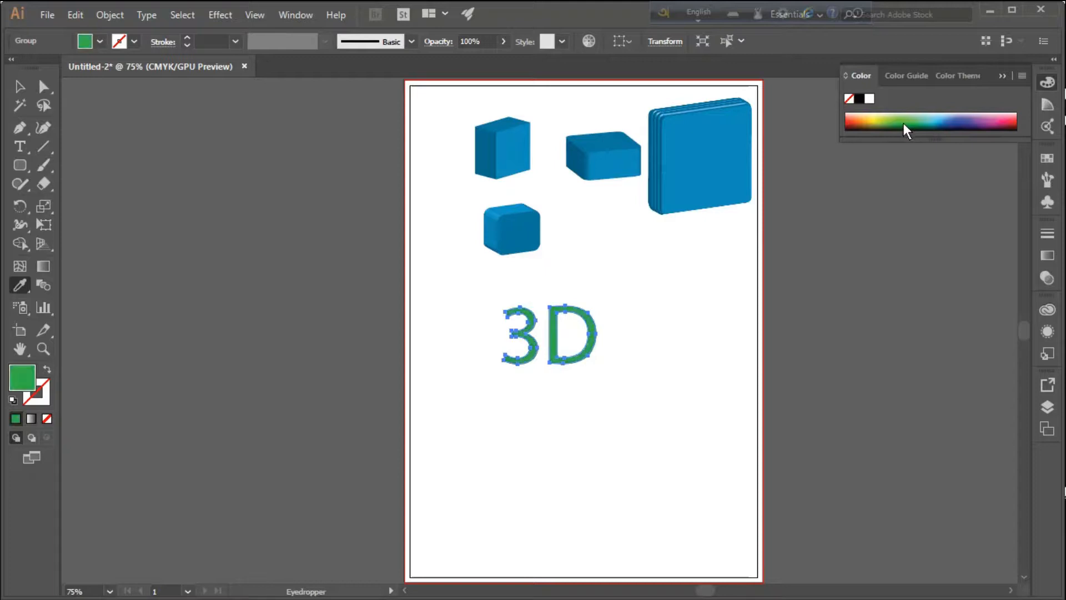
pyautogui.click(999, 77)
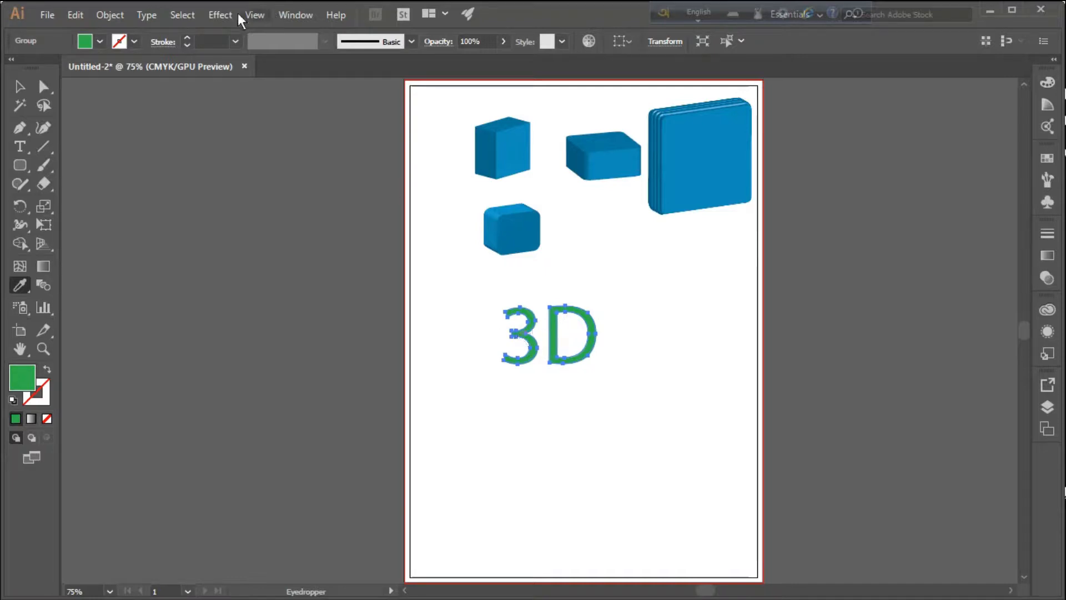
# Apply a 3D Extrude & Bevel effect to the green "3D" at 50 pt depth, rotated to about -21°, -40° and 14°, previewing the result
pyautogui.click(220, 16)
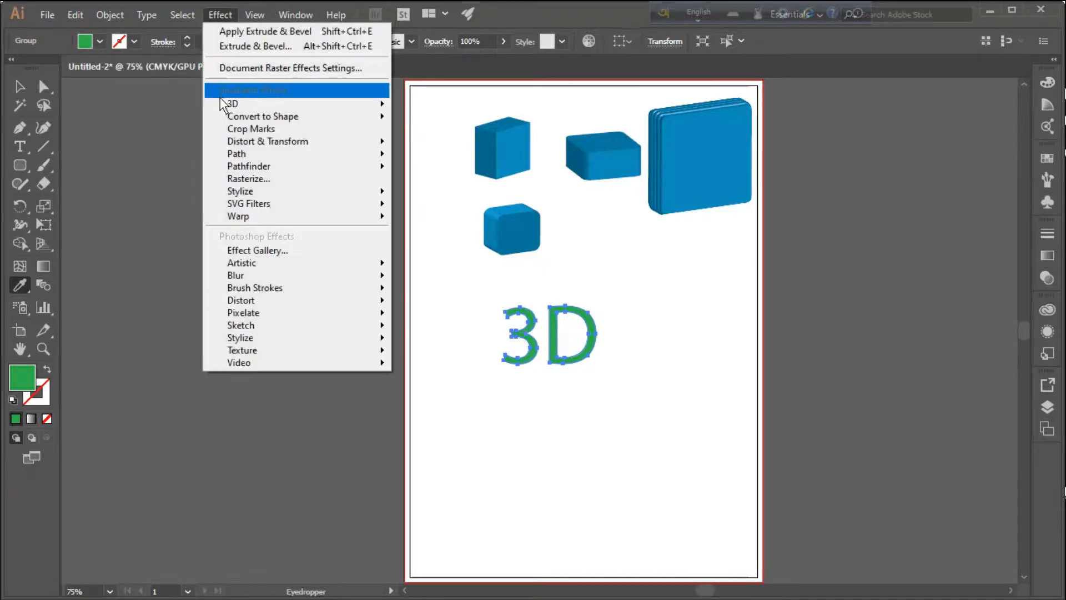
pyautogui.moveTo(227, 103)
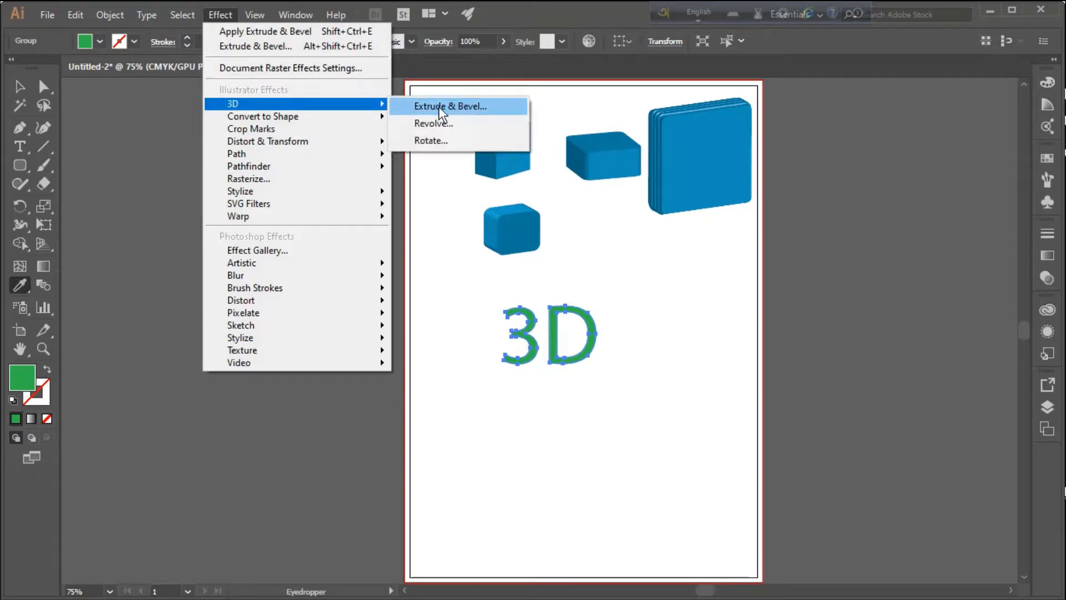
pyautogui.click(450, 106)
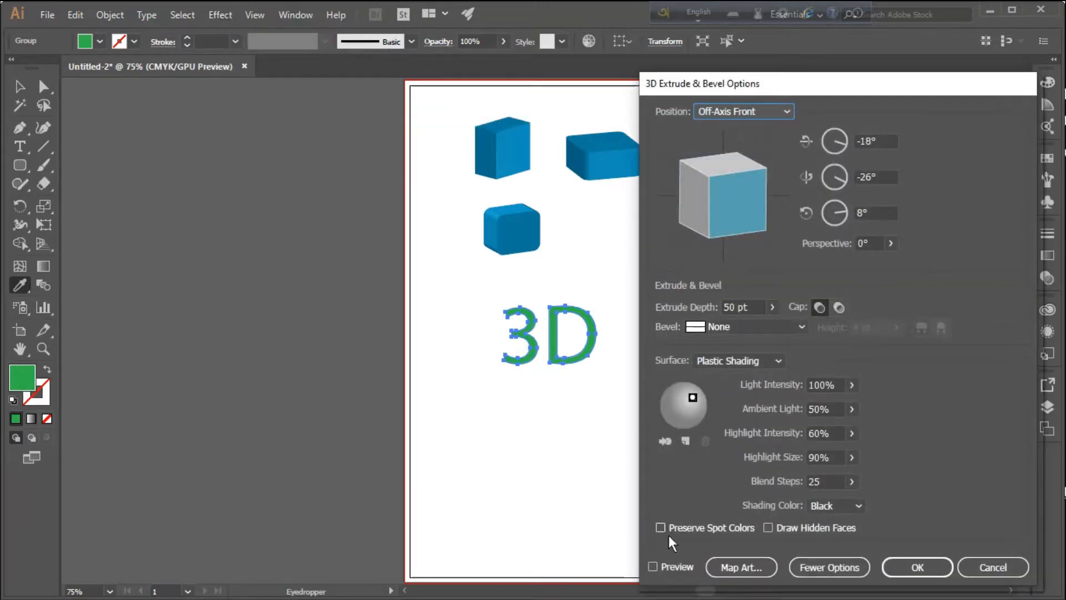
pyautogui.click(653, 567)
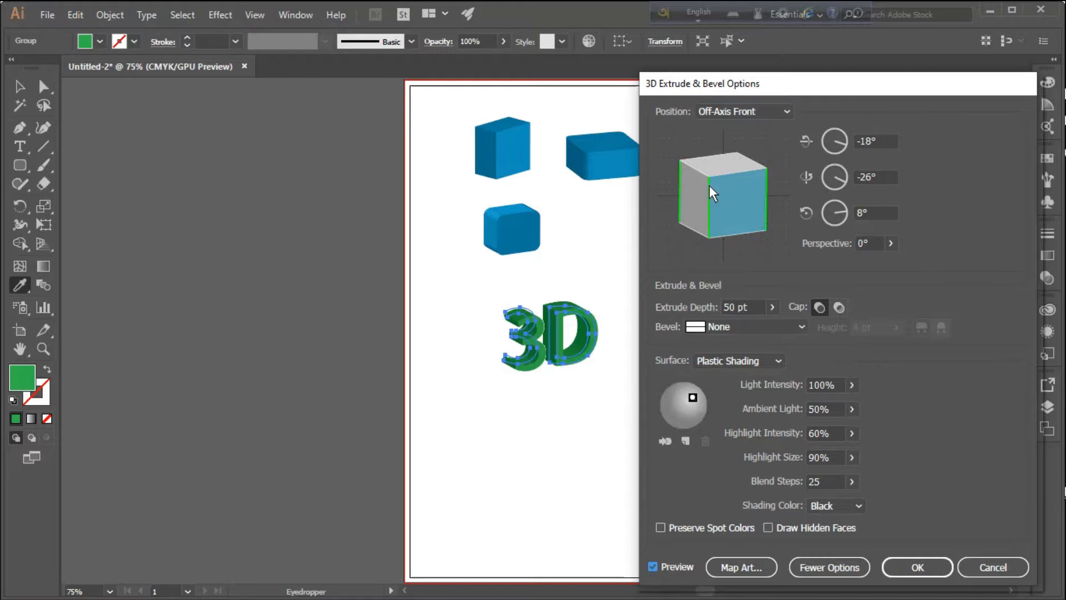
pyautogui.moveTo(708, 181); pyautogui.dragTo(721, 182)
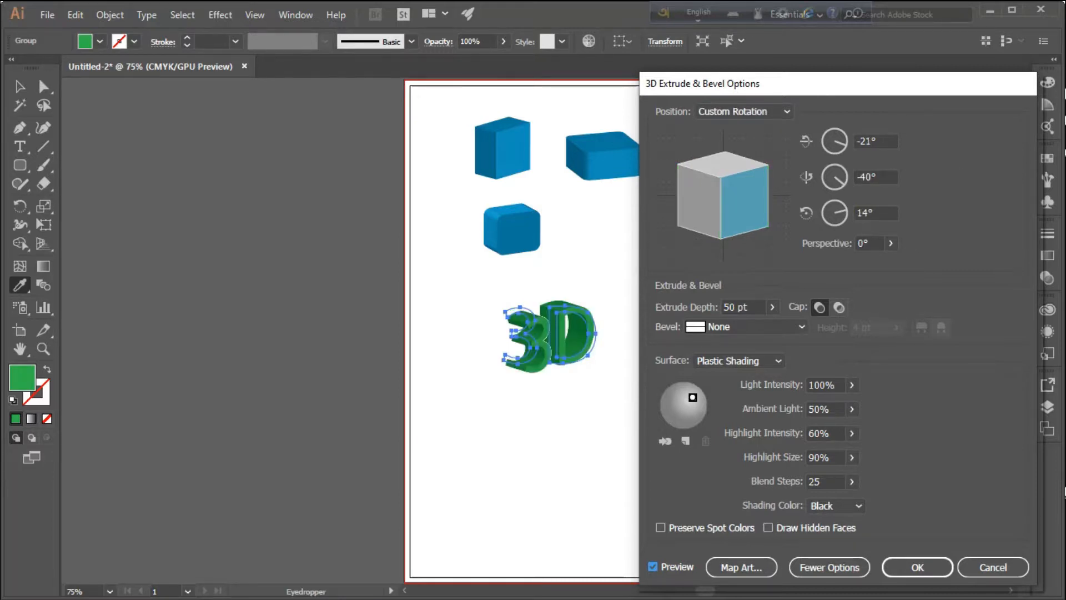
pyautogui.click(929, 560)
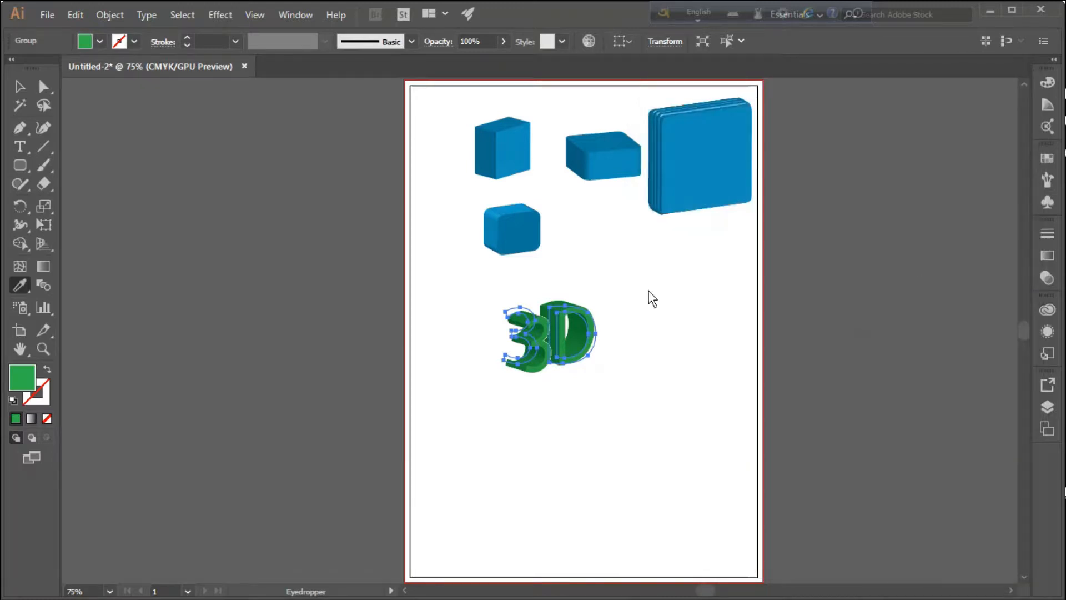
# Move the extruded green "3D" to just below the large layered box and deselect it
pyautogui.click(19, 86)
pyautogui.click(716, 341)
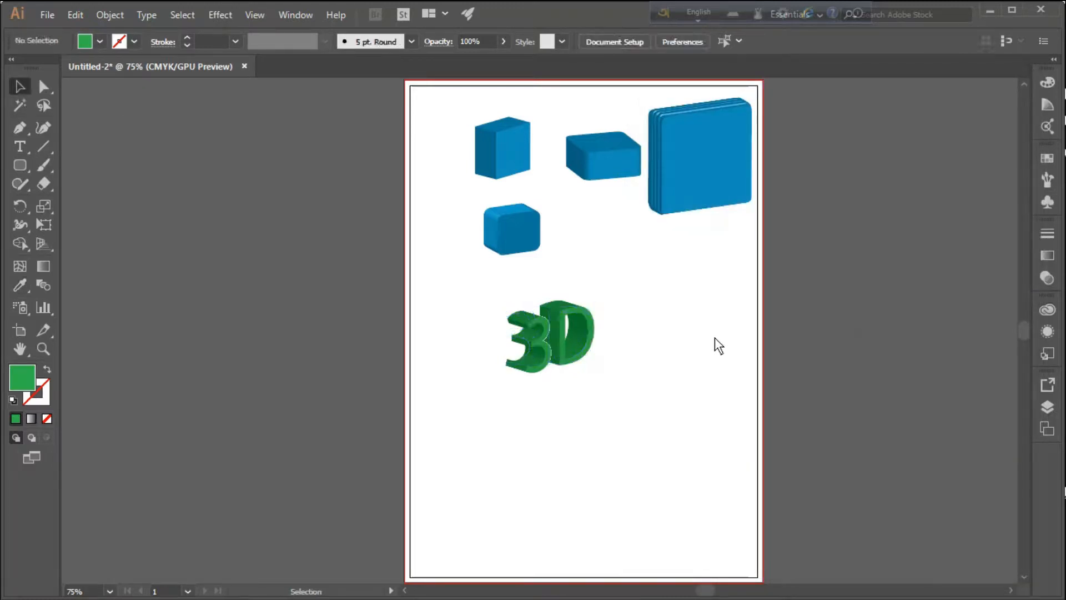
pyautogui.moveTo(552, 350); pyautogui.dragTo(529, 341)
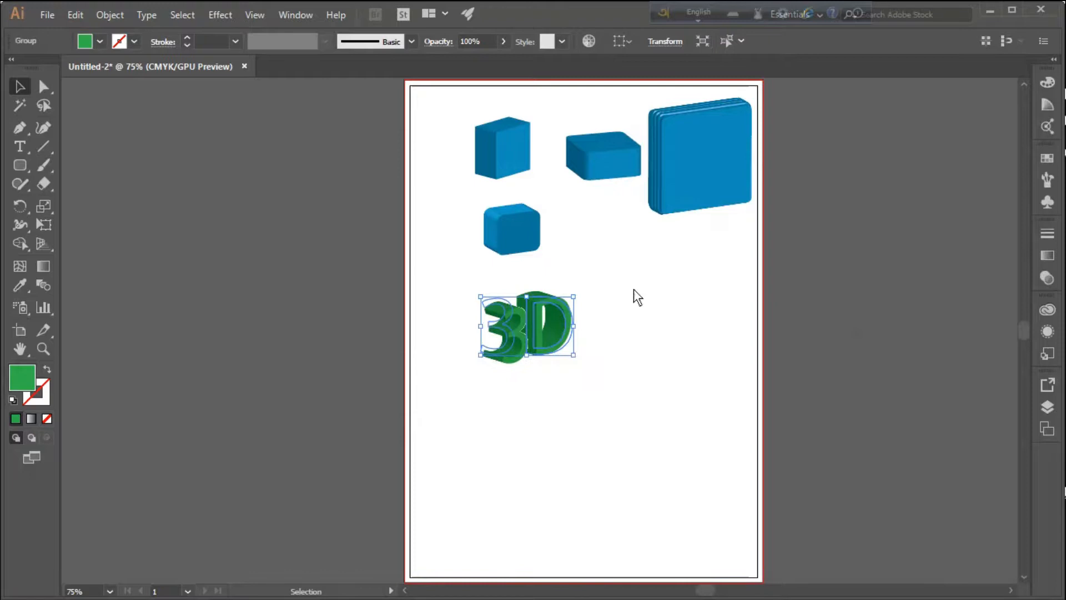
pyautogui.click(638, 379)
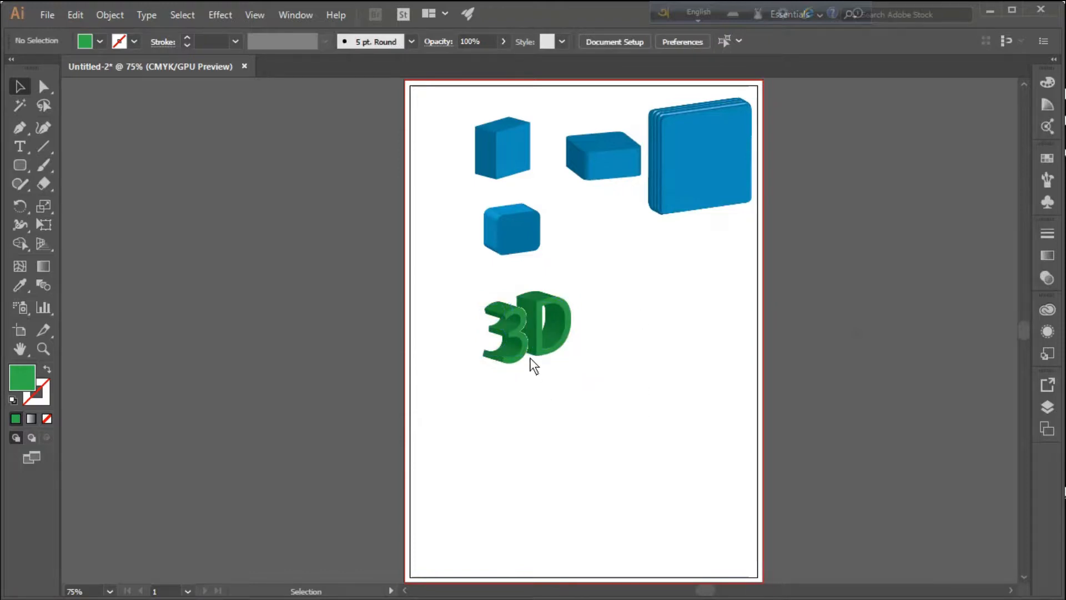
pyautogui.click(544, 340)
pyautogui.moveTo(544, 338); pyautogui.dragTo(667, 291)
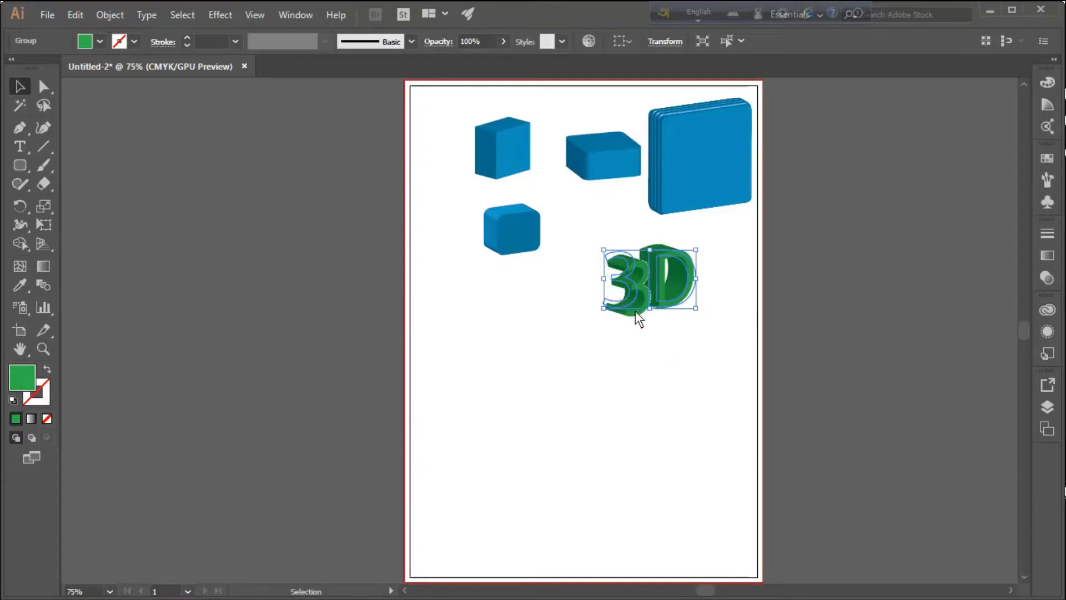
pyautogui.click(651, 341)
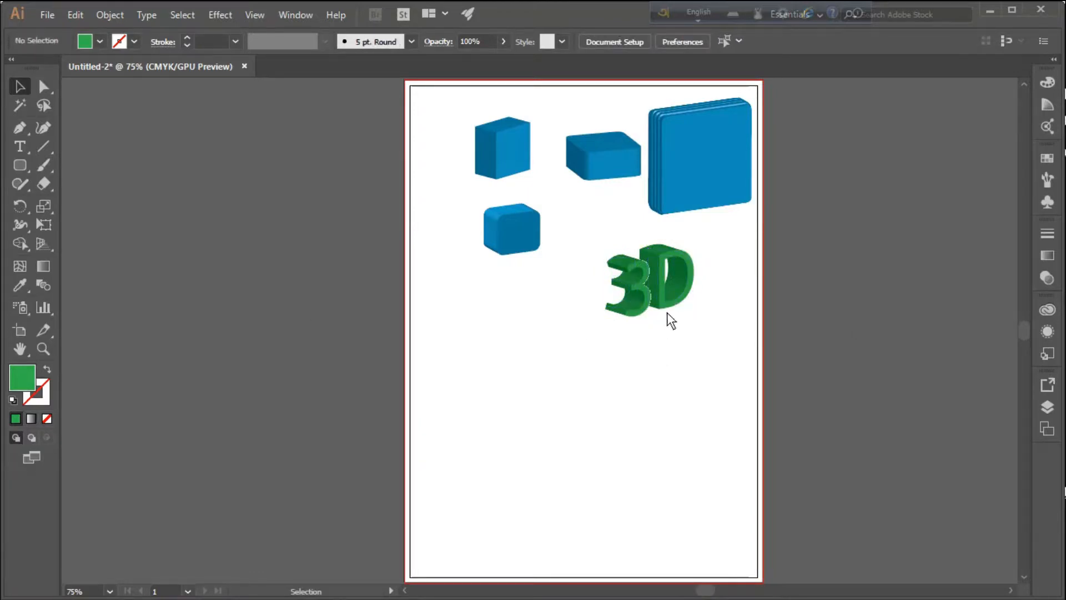
# Add a second point text reading "3D" in the lower-left part of the page, replacing the placeholder text
pyautogui.moveTo(18, 152); pyautogui.dragTo(78, 145)
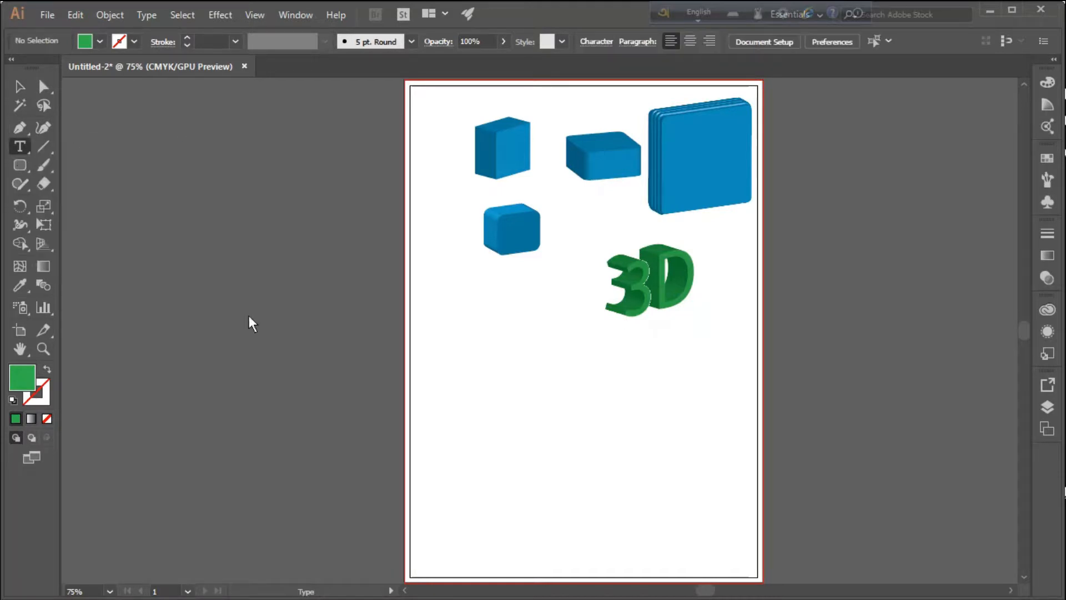
pyautogui.click(461, 441)
pyautogui.press('BackSpace')
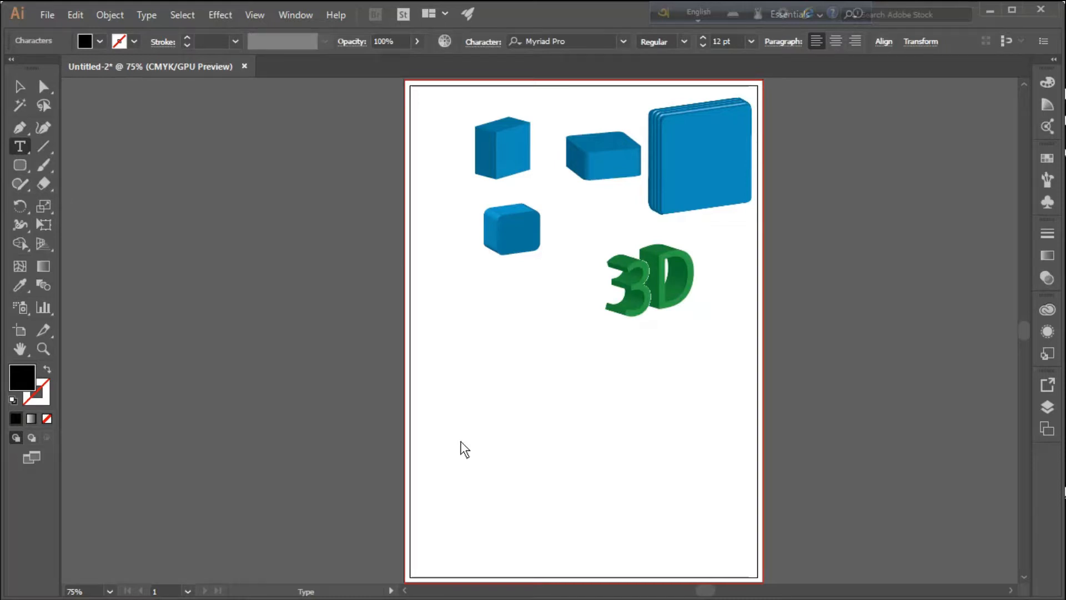
pyautogui.write('3D')
pyautogui.click(18, 86)
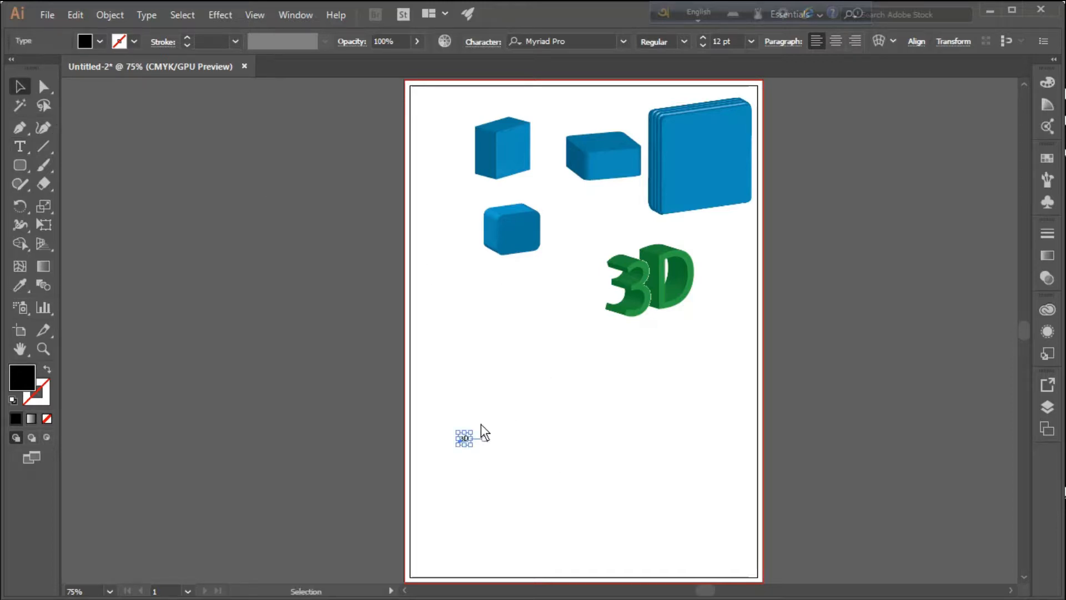
# Enlarge the new "3D" text to about 137 pt, place it below the small rounded box, and deselect it
pyautogui.moveTo(470, 432); pyautogui.dragTo(683, 303)
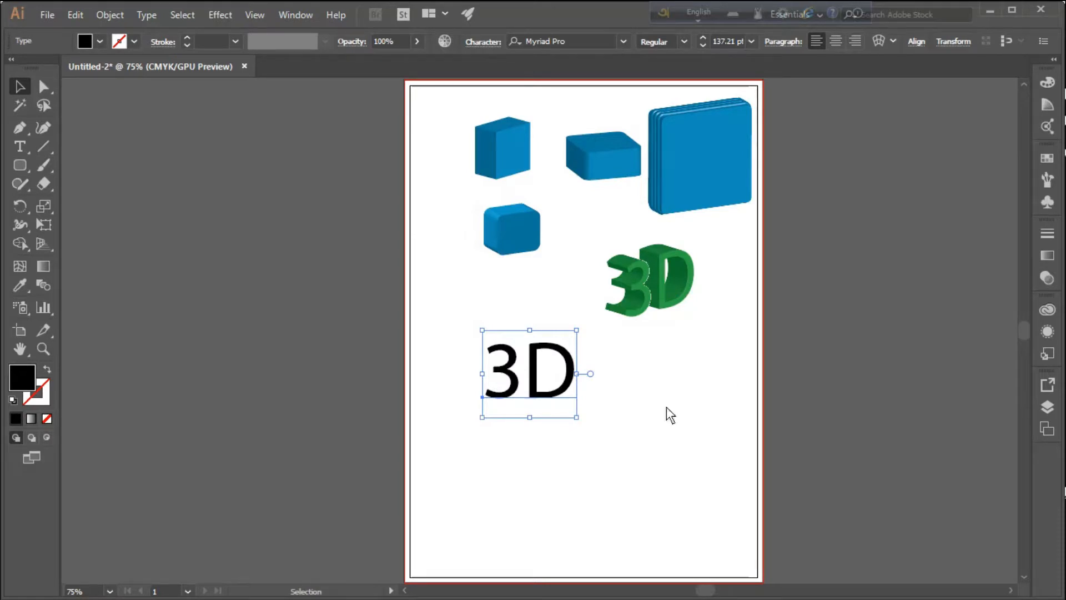
pyautogui.click(623, 40)
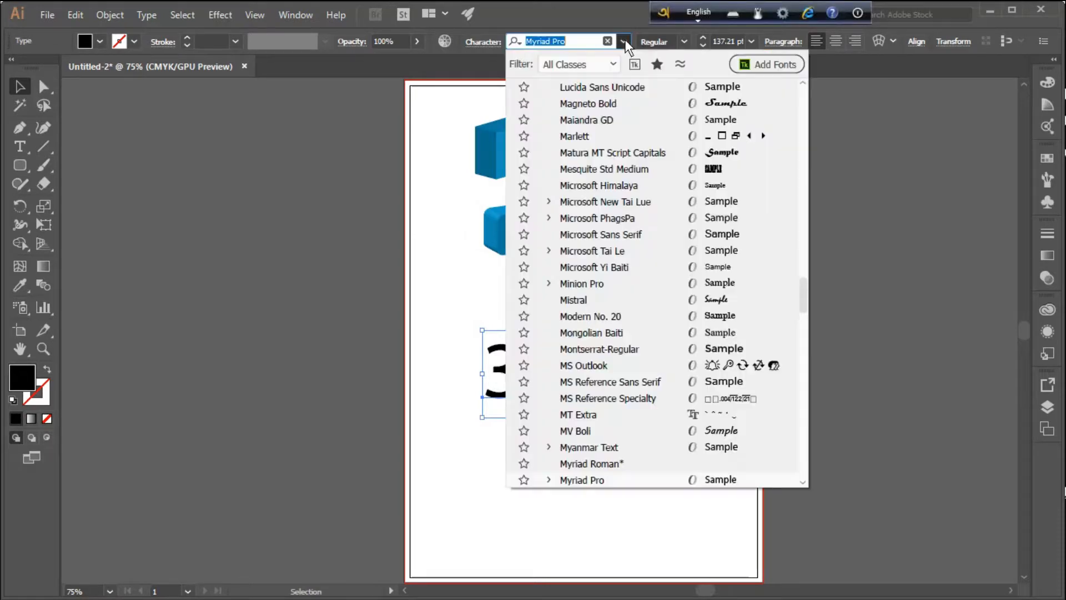
pyautogui.click(882, 124)
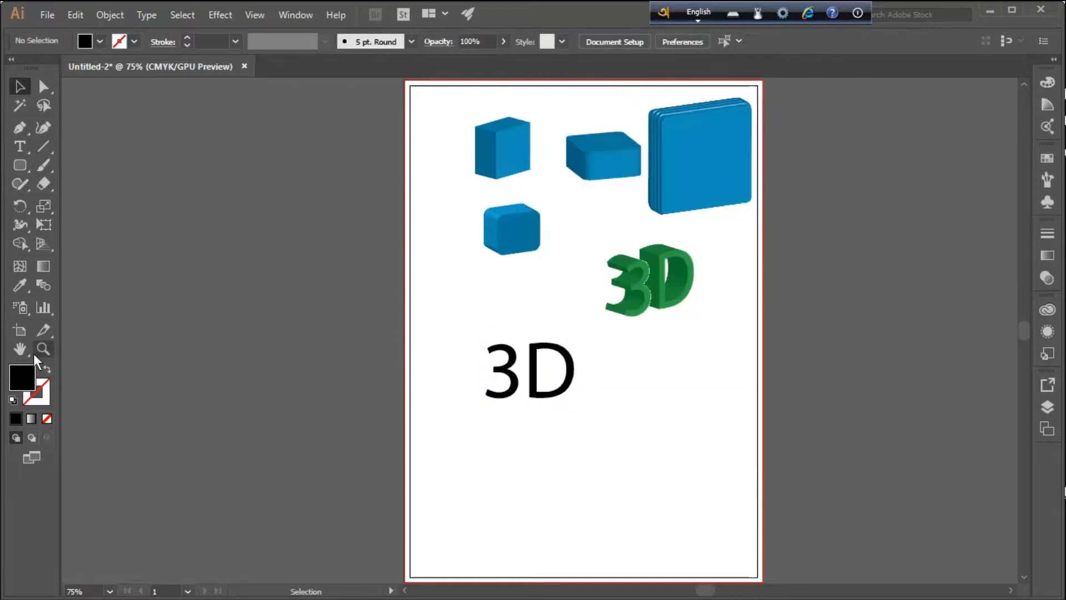
# Change the font of the black "3D" text to Franklin Gothic Demi Cond
pyautogui.rightClick(18, 351)
pyautogui.click(92, 347)
pyautogui.moveTo(542, 378); pyautogui.dragTo(347, 364)
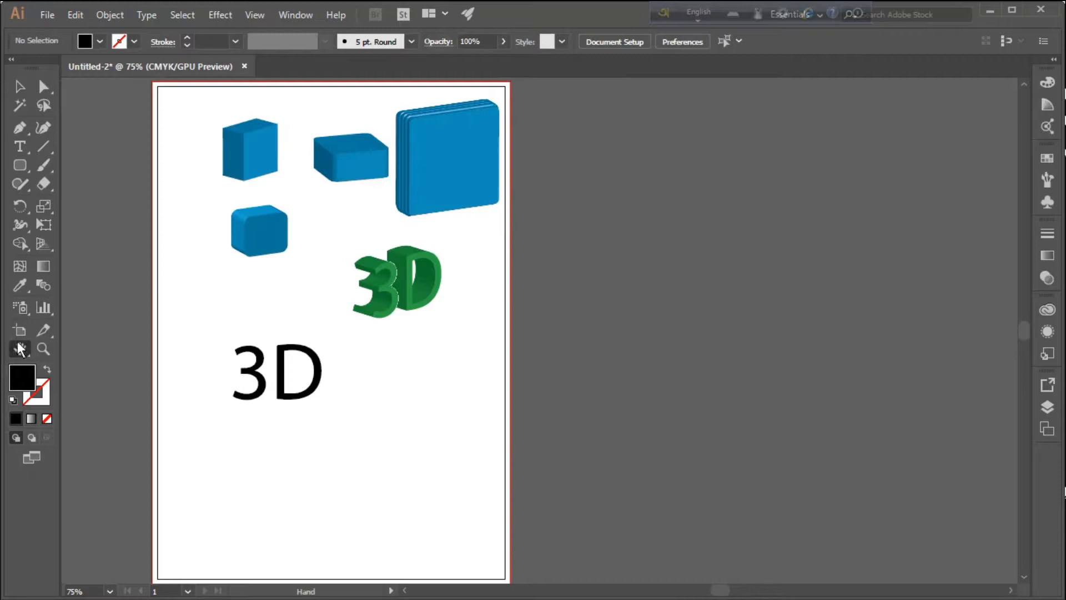
pyautogui.click(20, 87)
pyautogui.click(272, 366)
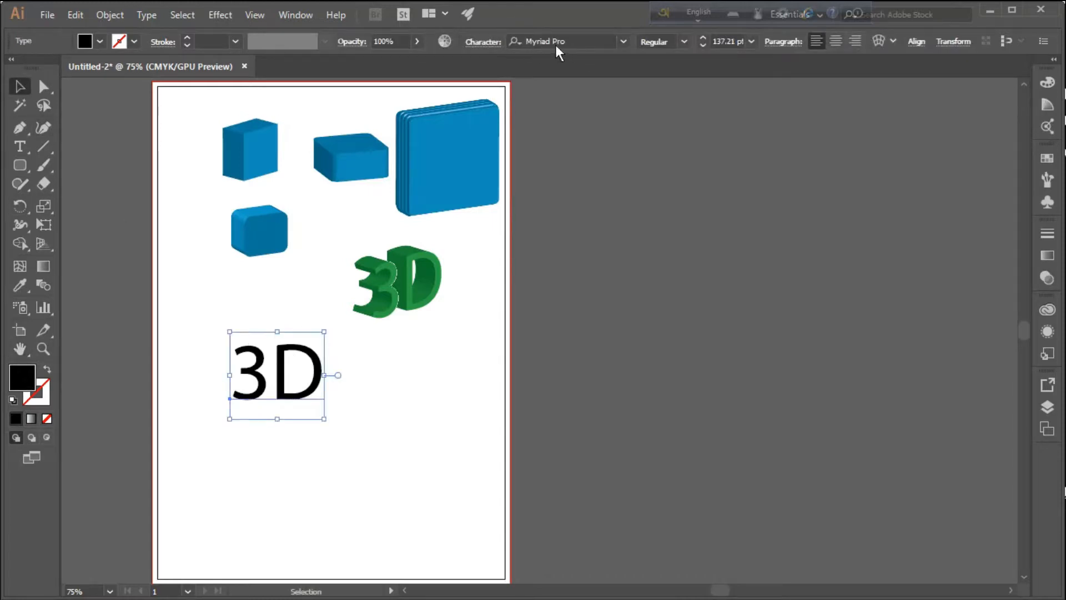
pyautogui.click(624, 41)
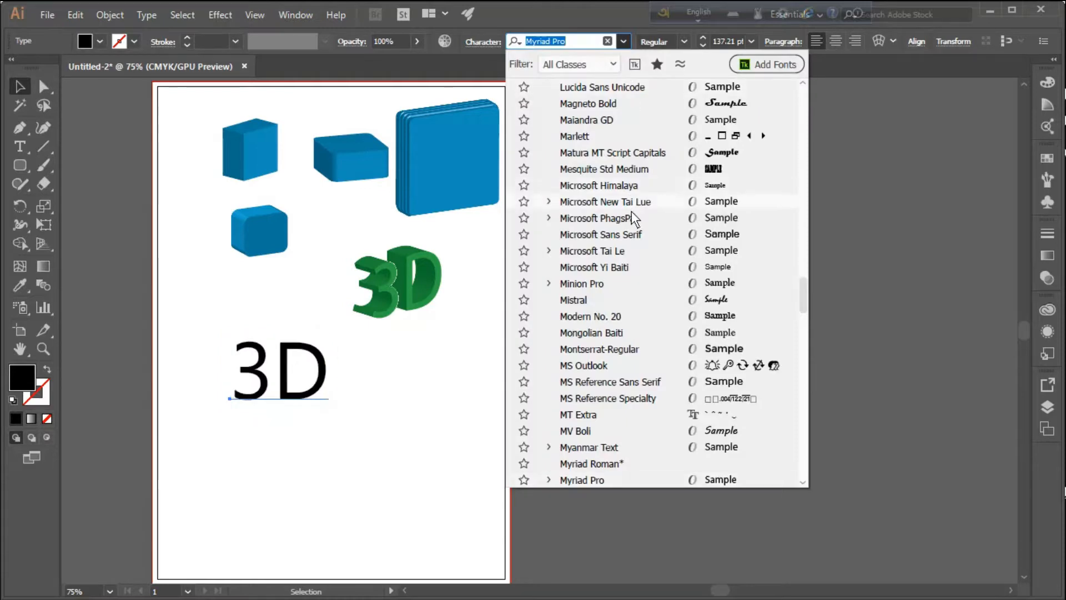
pyautogui.scroll(10, 644, 209)
pyautogui.scroll(5, 722, 217)
pyautogui.scroll(15, 722, 217)
pyautogui.scroll(15, 722, 215)
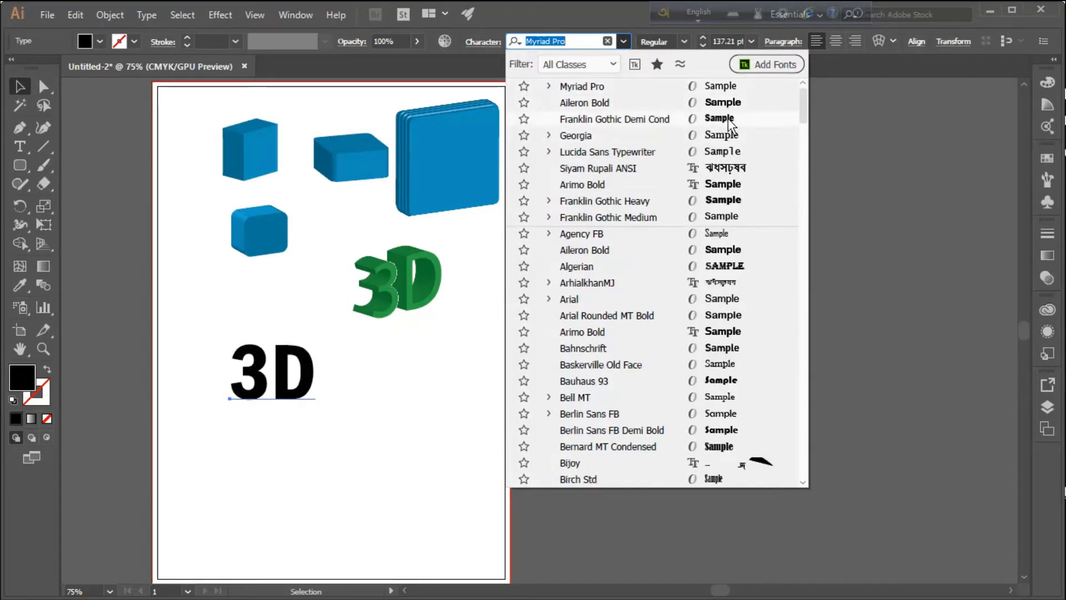
pyautogui.click(733, 126)
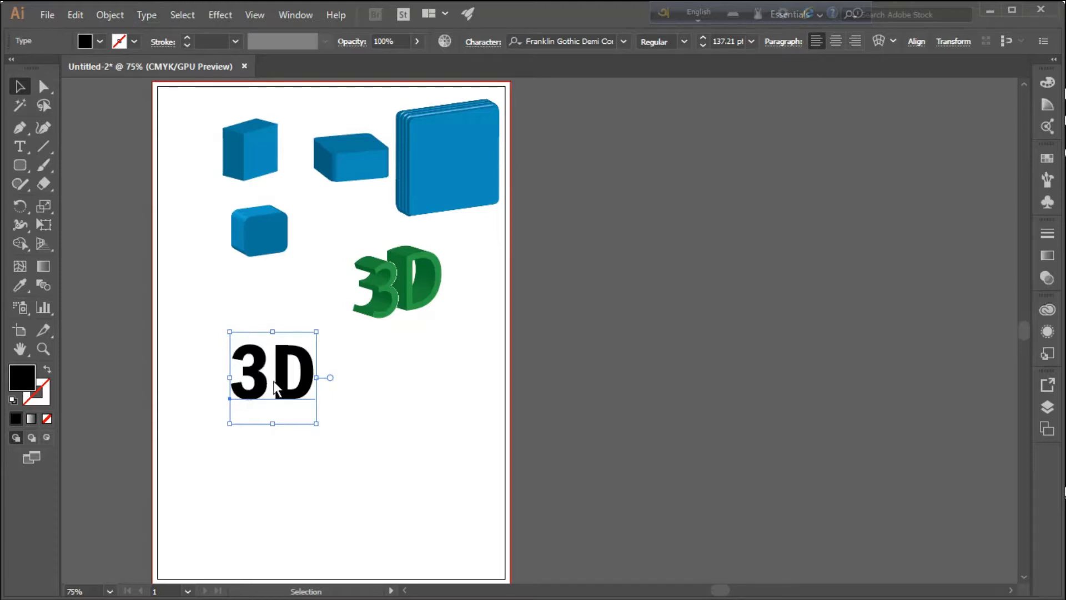
# Try to recolour the black "3D" text by choosing another hue in the Color Picker
pyautogui.doubleClick(17, 383)
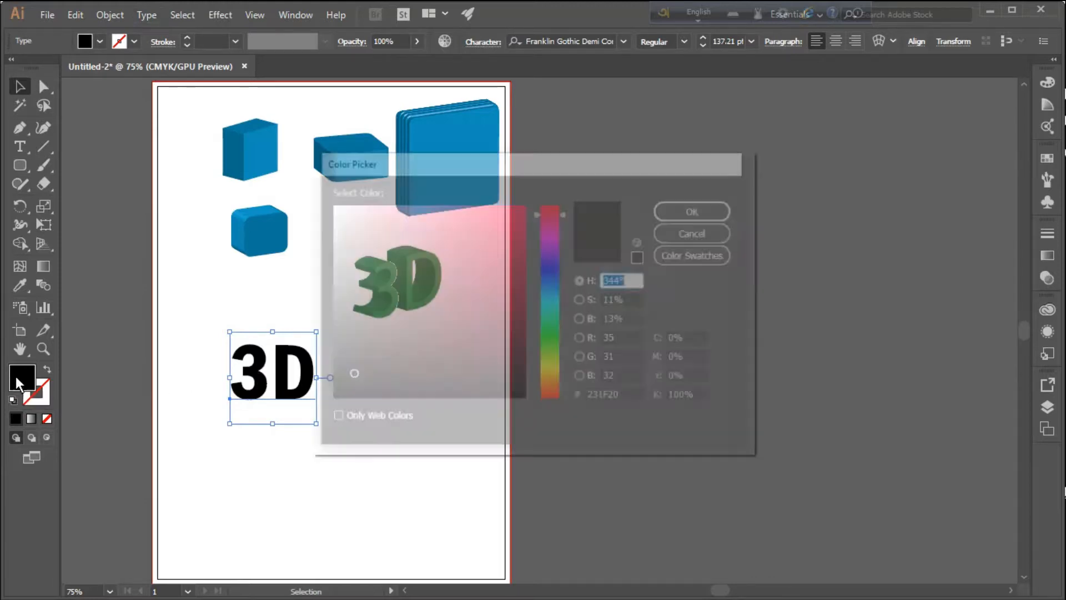
pyautogui.click(553, 272)
pyautogui.click(728, 211)
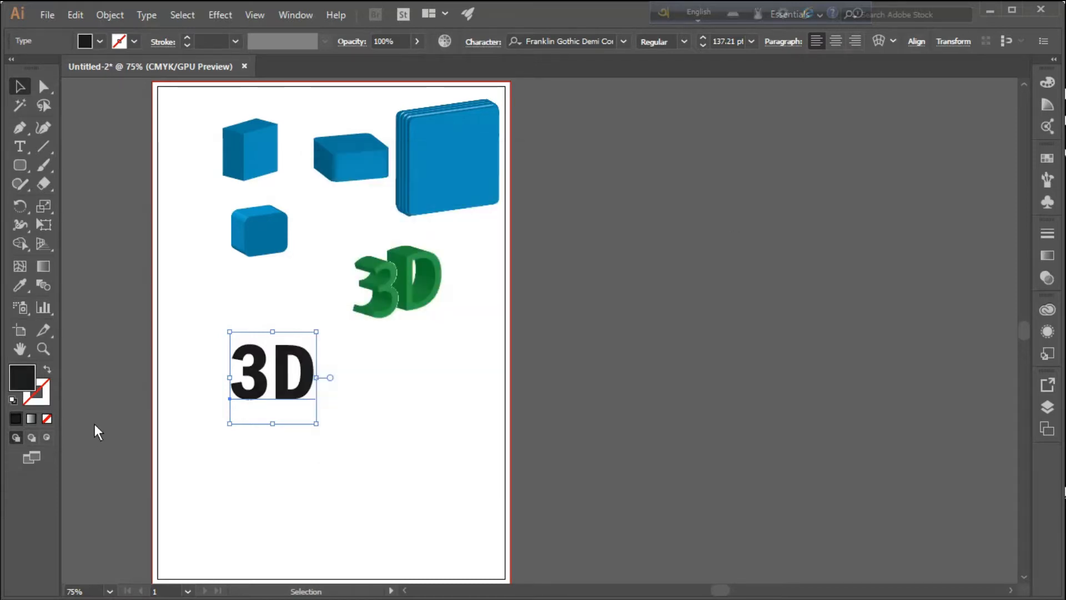
pyautogui.moveTo(20, 285); pyautogui.dragTo(84, 281)
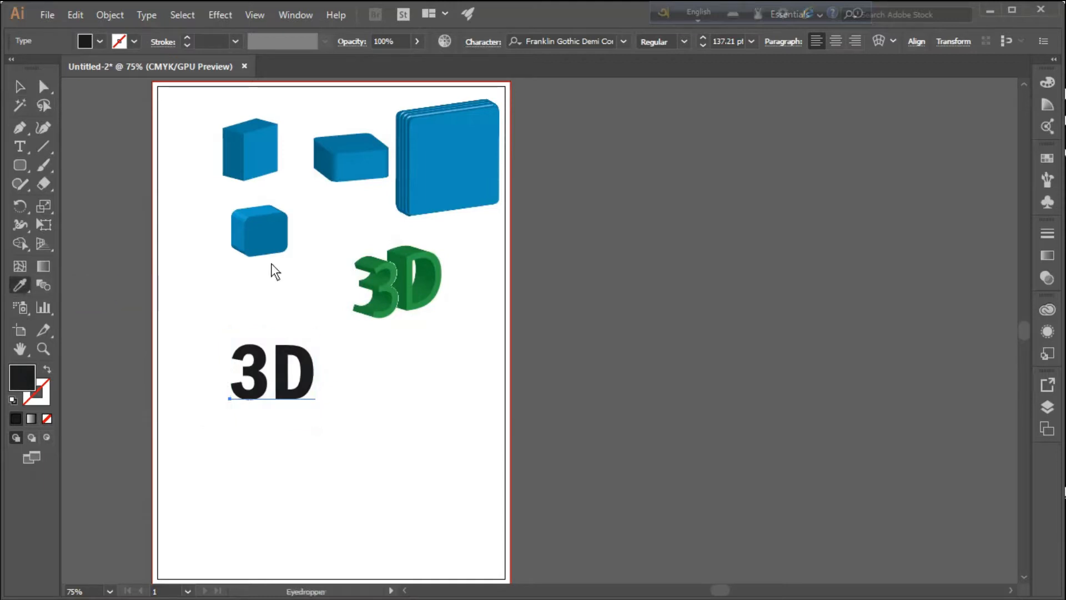
# Fill the lower "3D" text with a dark blue sampled from the CMYK spectrum and return to the Selection tool
pyautogui.click(1046, 104)
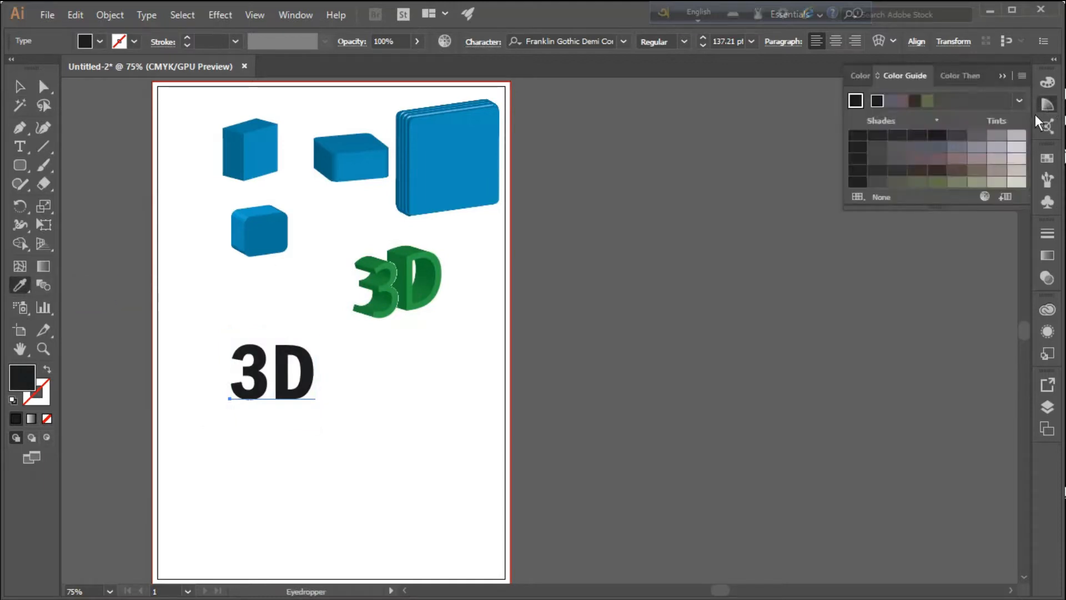
pyautogui.click(1047, 82)
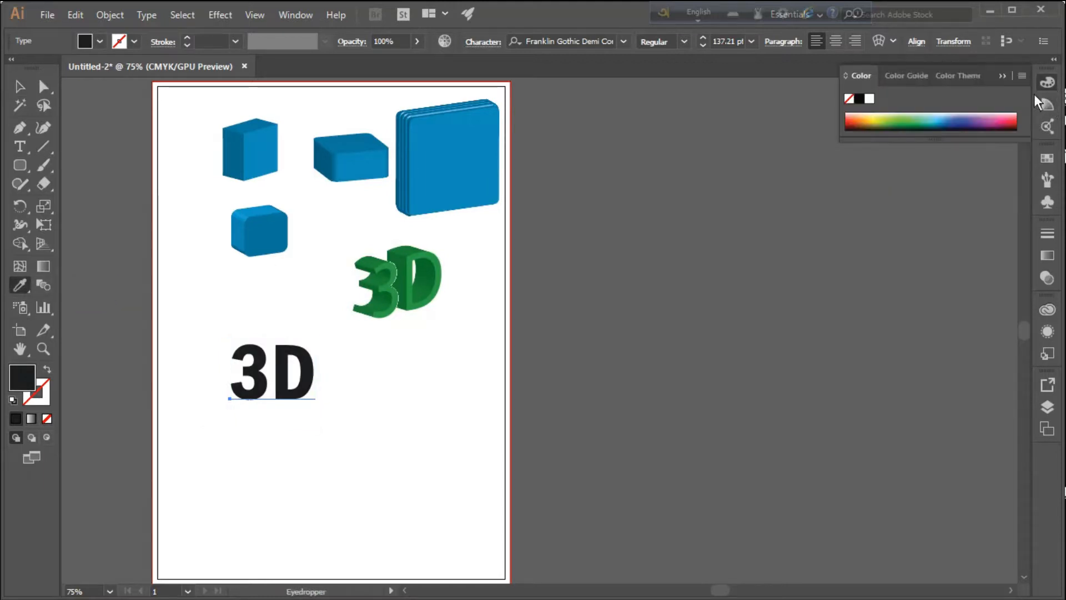
pyautogui.click(957, 121)
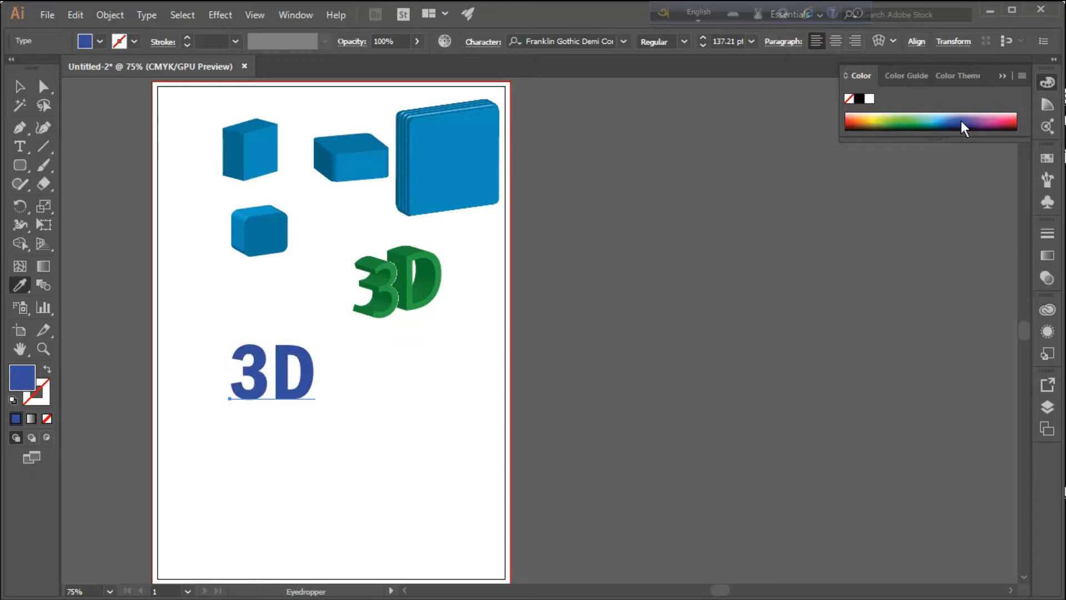
pyautogui.click(1002, 76)
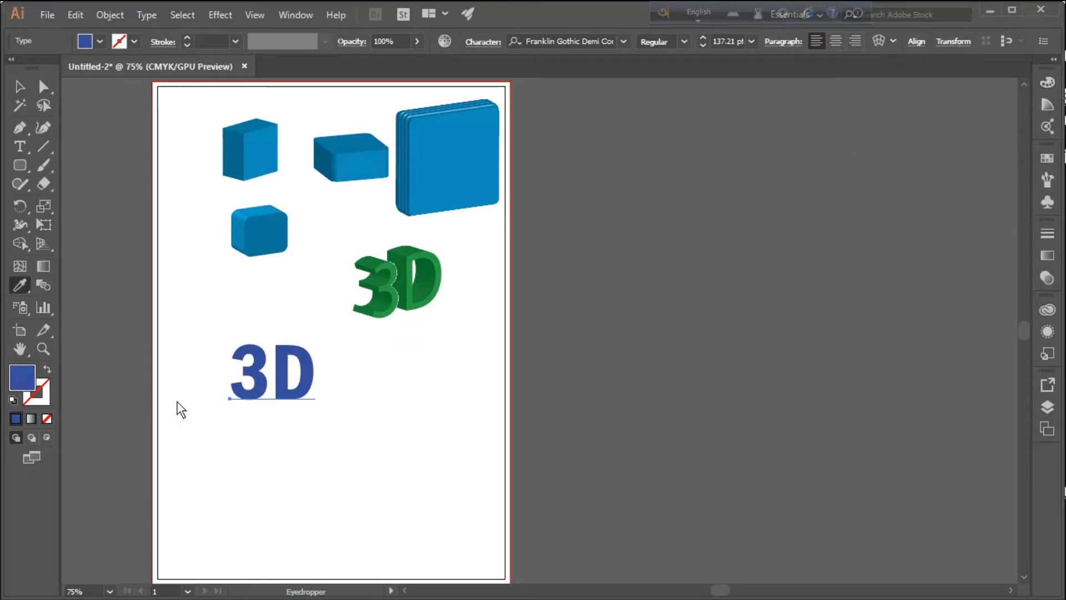
pyautogui.click(18, 87)
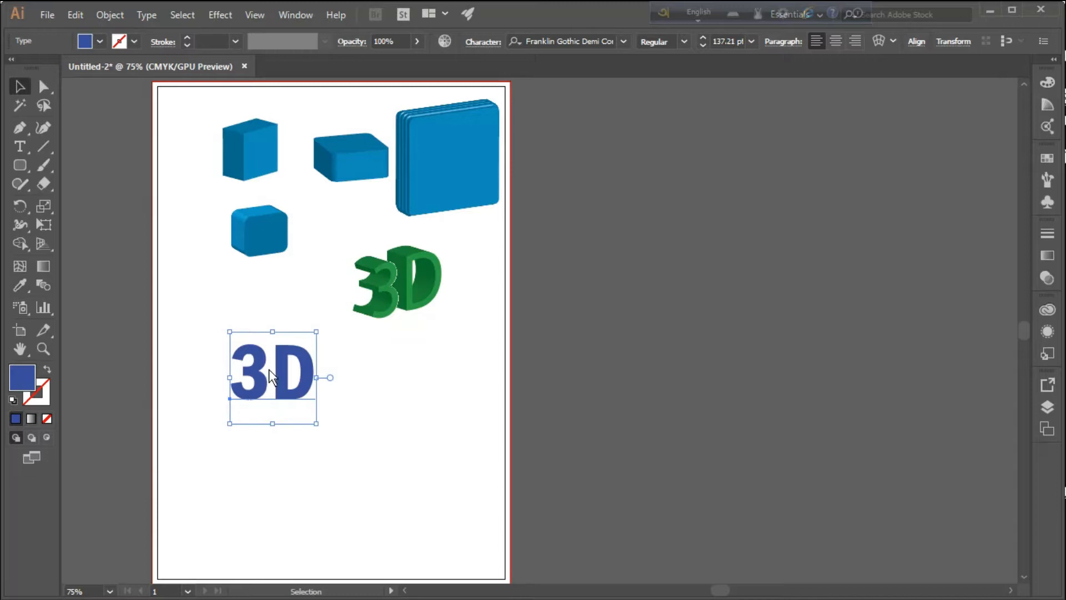
# Start a 3D Extrude & Bevel effect on the blue "3D" text at 50 pt depth, with the preview on
pyautogui.click(220, 14)
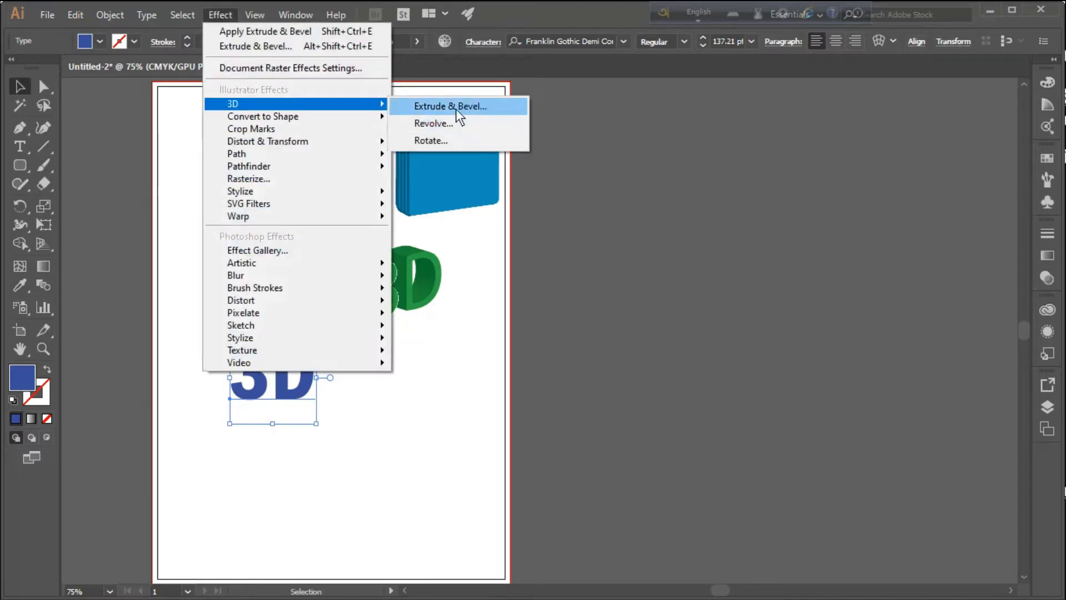
pyautogui.click(474, 106)
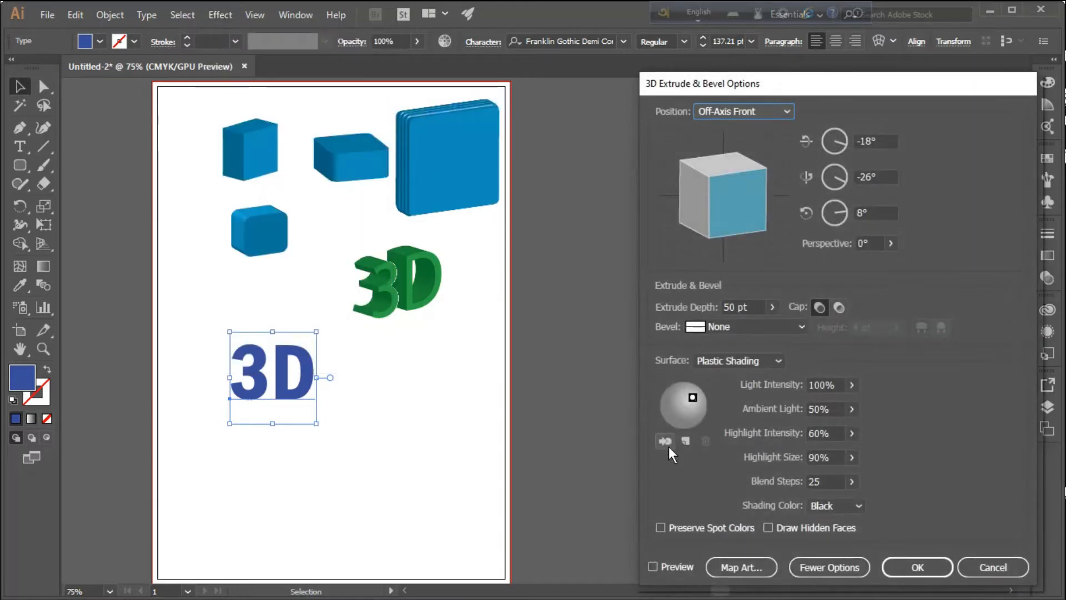
pyautogui.click(652, 567)
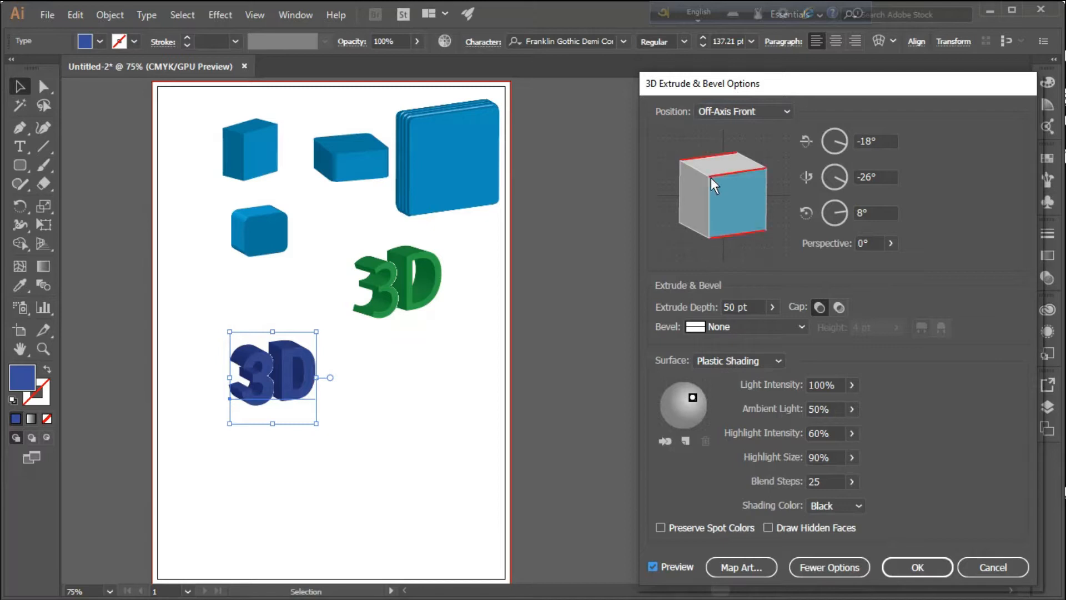
# Try several custom rotations of the blue "3D", ending at about -28°, -5° and 166°
pyautogui.moveTo(710, 178); pyautogui.dragTo(726, 185)
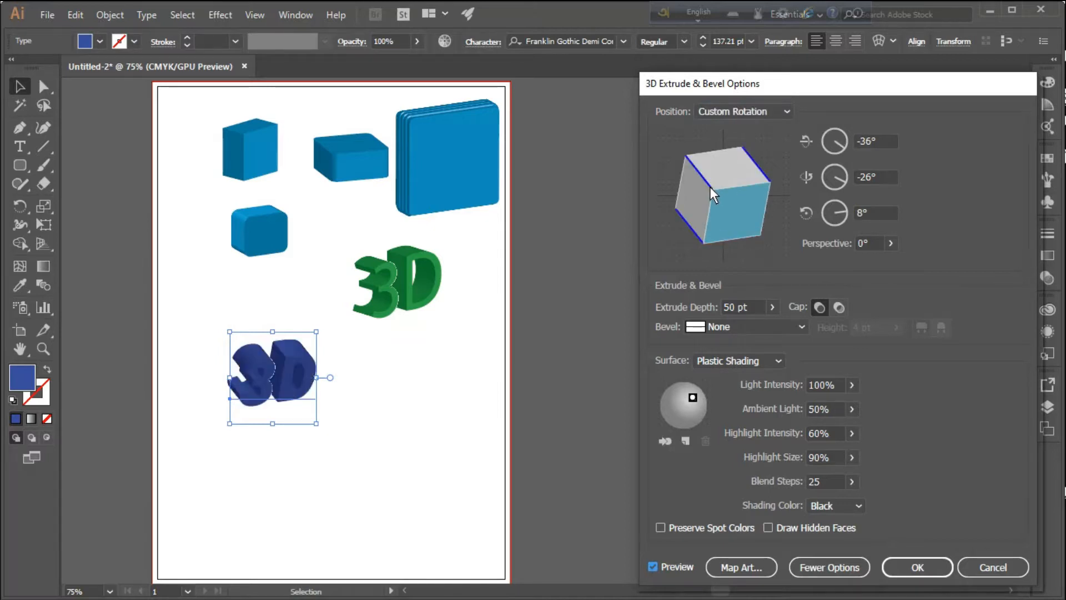
pyautogui.moveTo(715, 190); pyautogui.dragTo(695, 228)
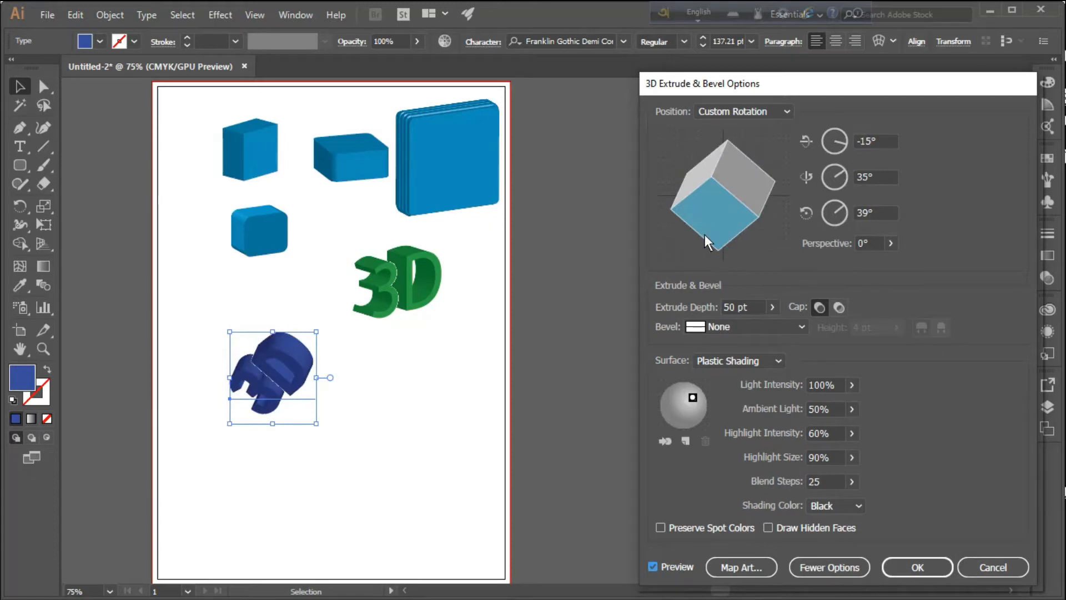
pyautogui.moveTo(777, 229)
pyautogui.mouseDown()
pyautogui.moveTo(762, 232)
pyautogui.moveTo(758, 176)
pyautogui.moveTo(752, 209)
pyautogui.moveTo(726, 232)
pyautogui.moveTo(727, 185)
pyautogui.moveTo(724, 242)
pyautogui.mouseUp()
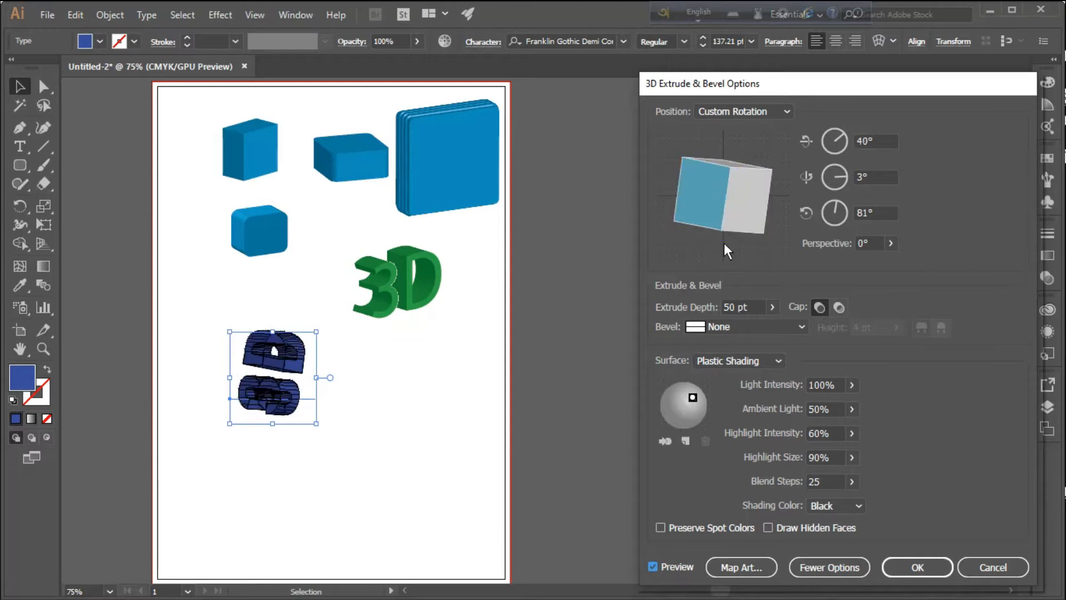
pyautogui.moveTo(730, 164); pyautogui.dragTo(741, 239)
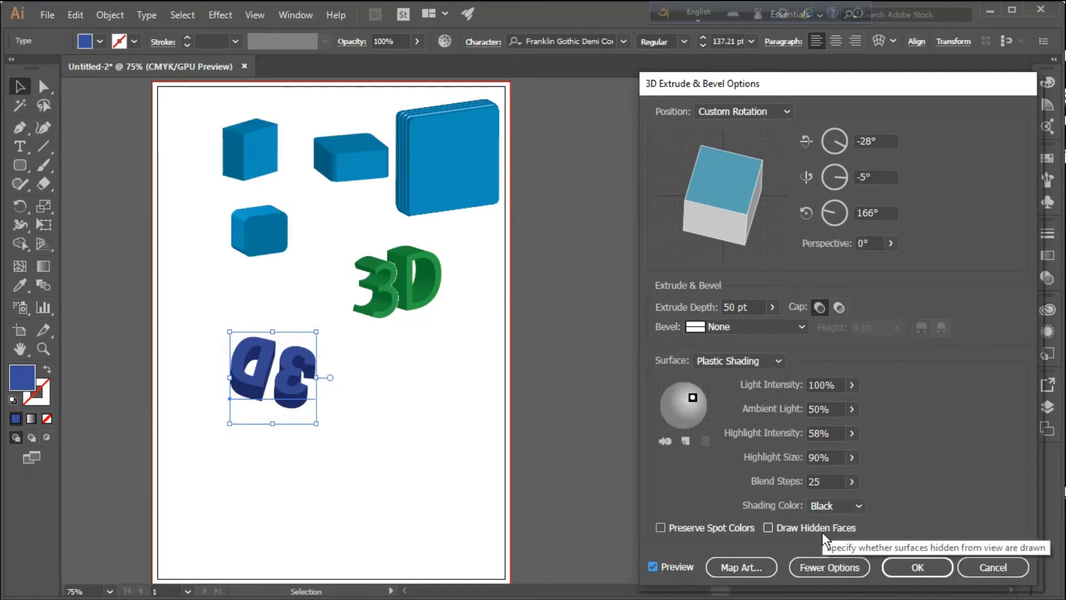
# Lower the ambient light to 46% and apply the Complex 1 bevel at 4 pt height to the blue "3D"
pyautogui.click(840, 562)
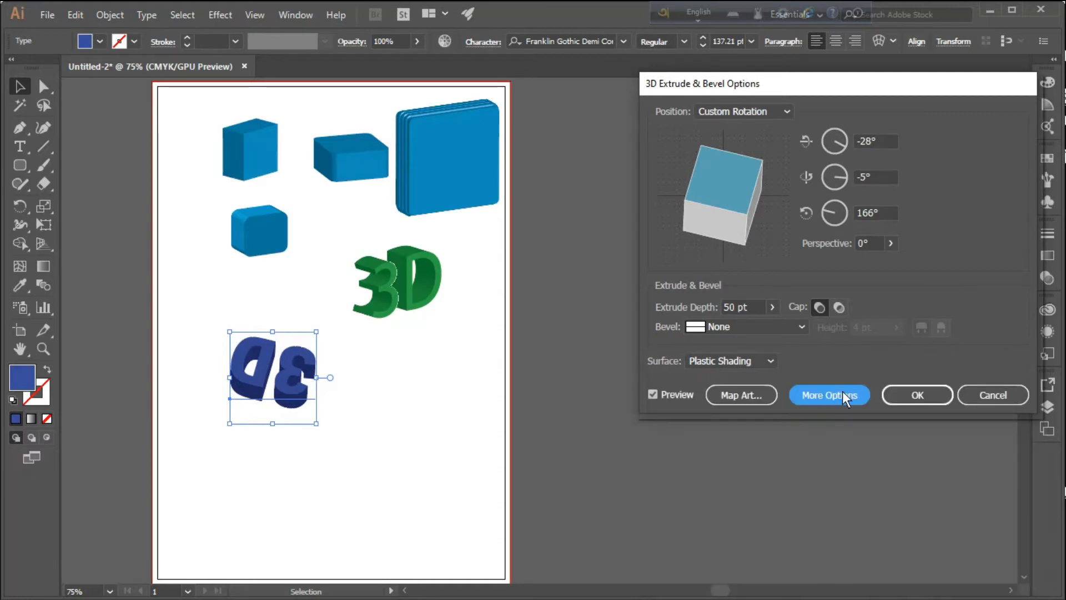
pyautogui.click(844, 397)
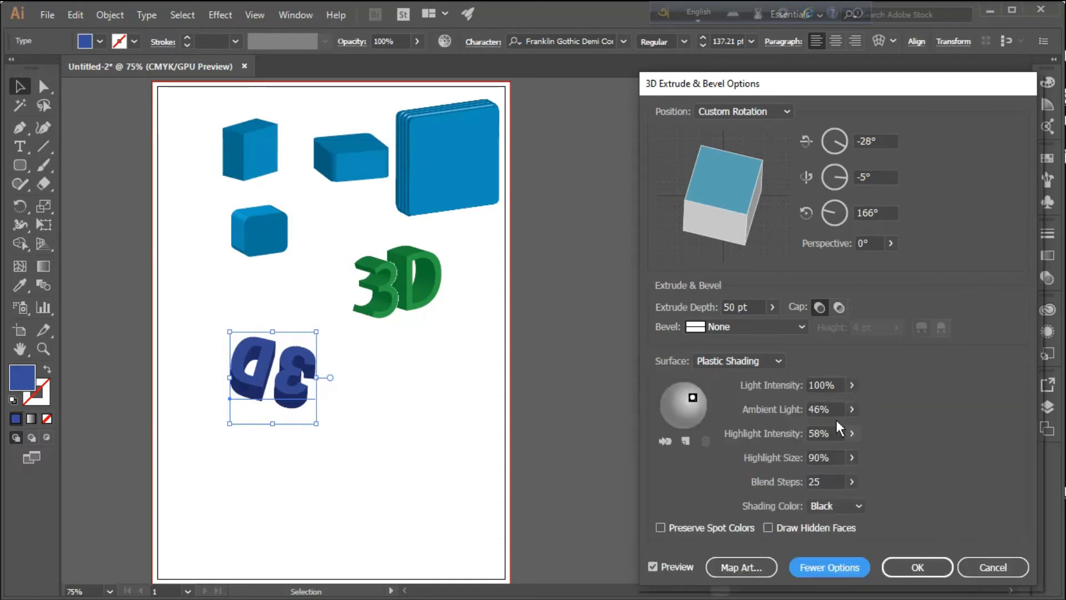
pyautogui.click(795, 324)
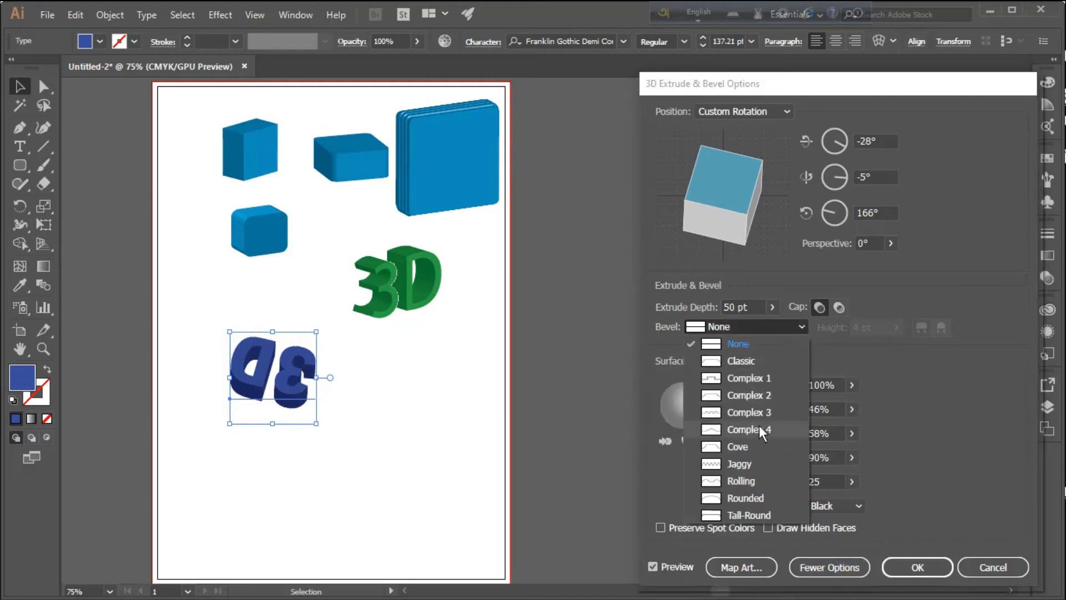
pyautogui.click(754, 380)
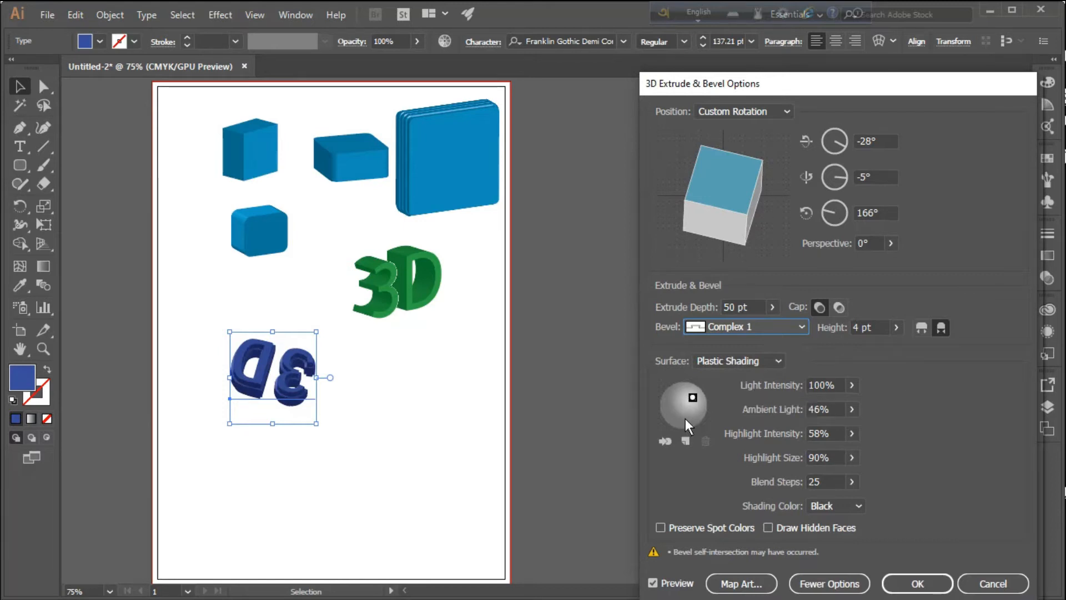
# Add a second light and reposition the lights on the sphere, and apply the effect rotated to about -4°, -19° and 12°
pyautogui.click(686, 440)
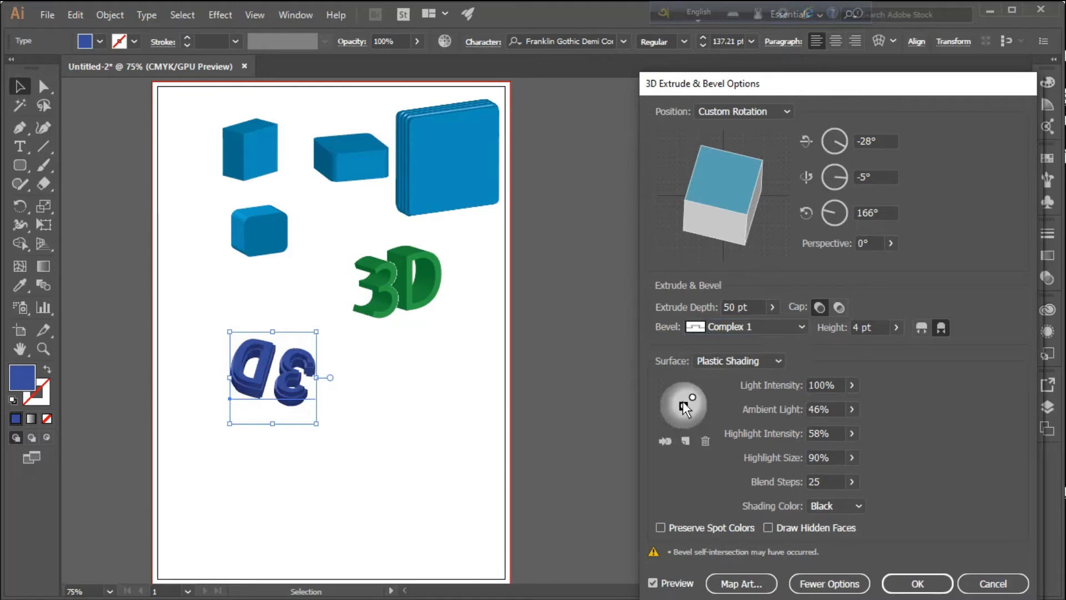
pyautogui.moveTo(683, 408); pyautogui.dragTo(669, 405)
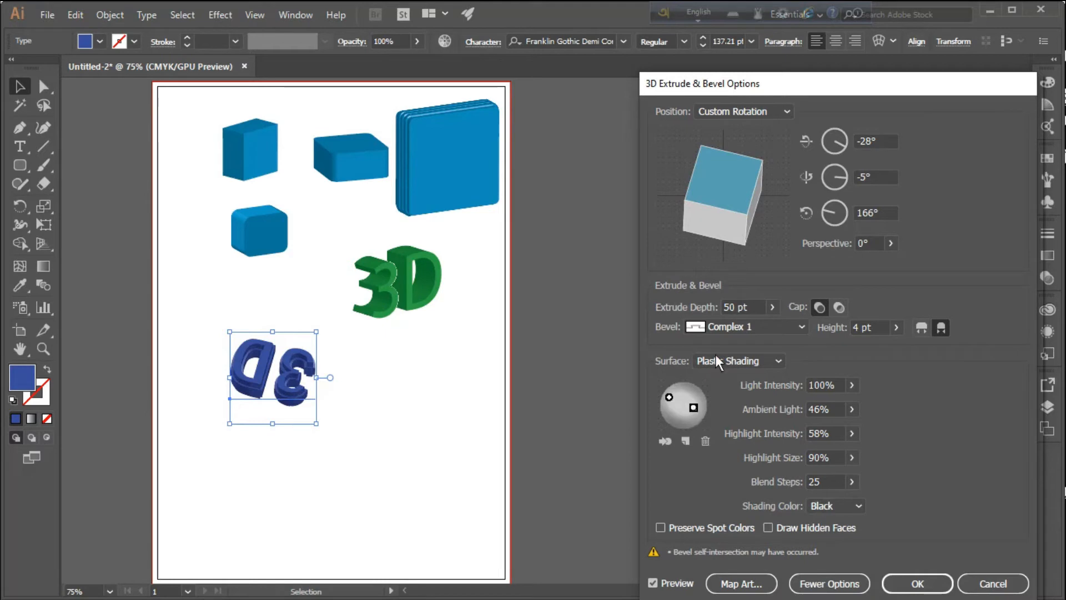
pyautogui.moveTo(747, 245)
pyautogui.mouseDown()
pyautogui.moveTo(697, 231)
pyautogui.moveTo(695, 200)
pyautogui.moveTo(665, 175)
pyautogui.moveTo(712, 205)
pyautogui.moveTo(708, 225)
pyautogui.mouseUp()
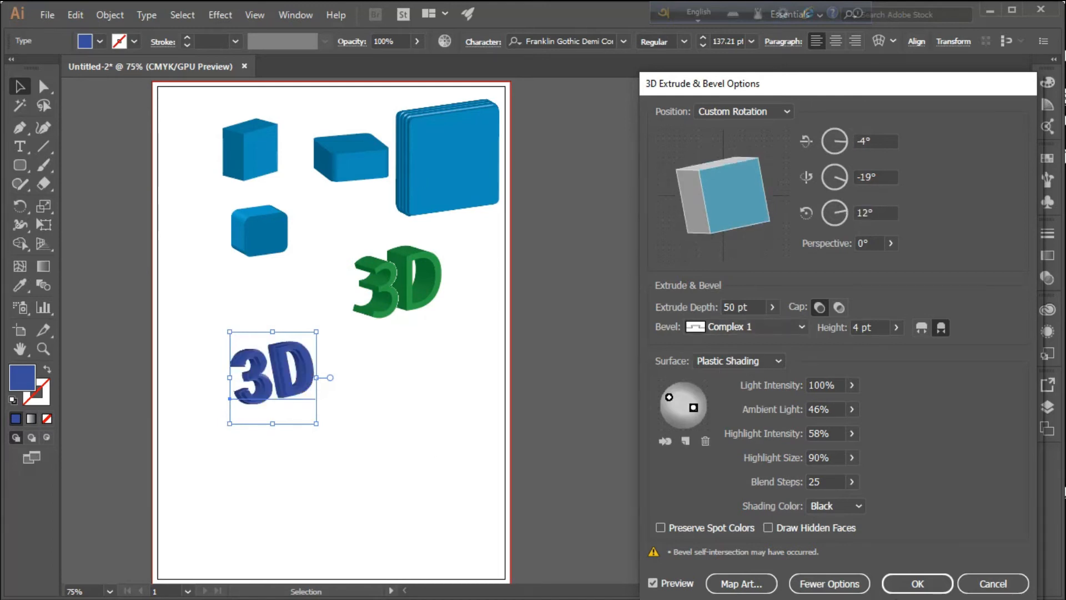
pyautogui.click(915, 583)
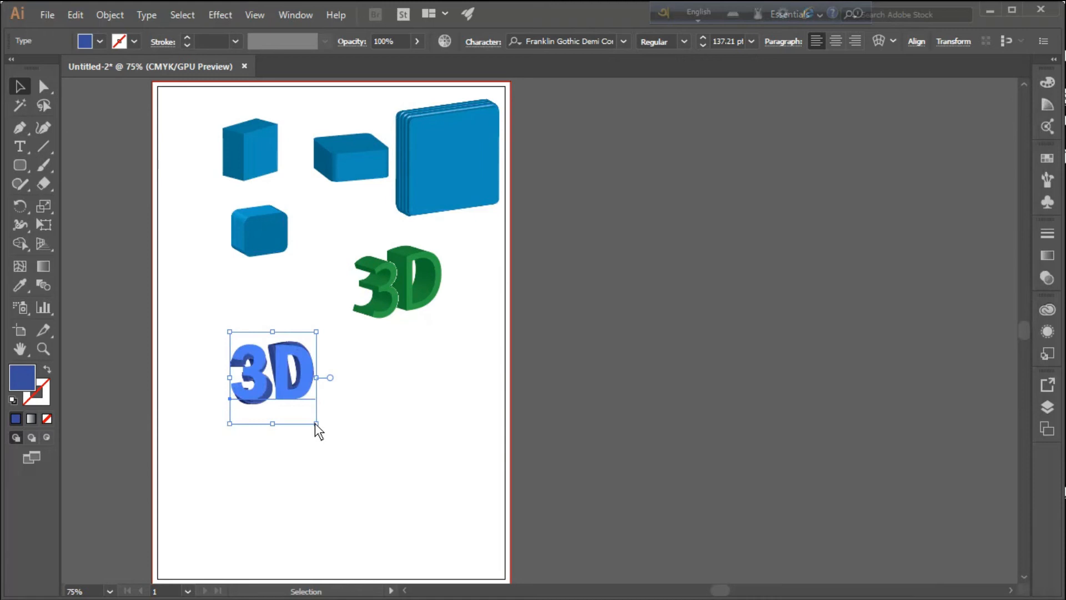
# Enlarge the extruded blue "3D" text to about 234 pt and deselect it
pyautogui.moveTo(315, 423); pyautogui.dragTo(506, 488)
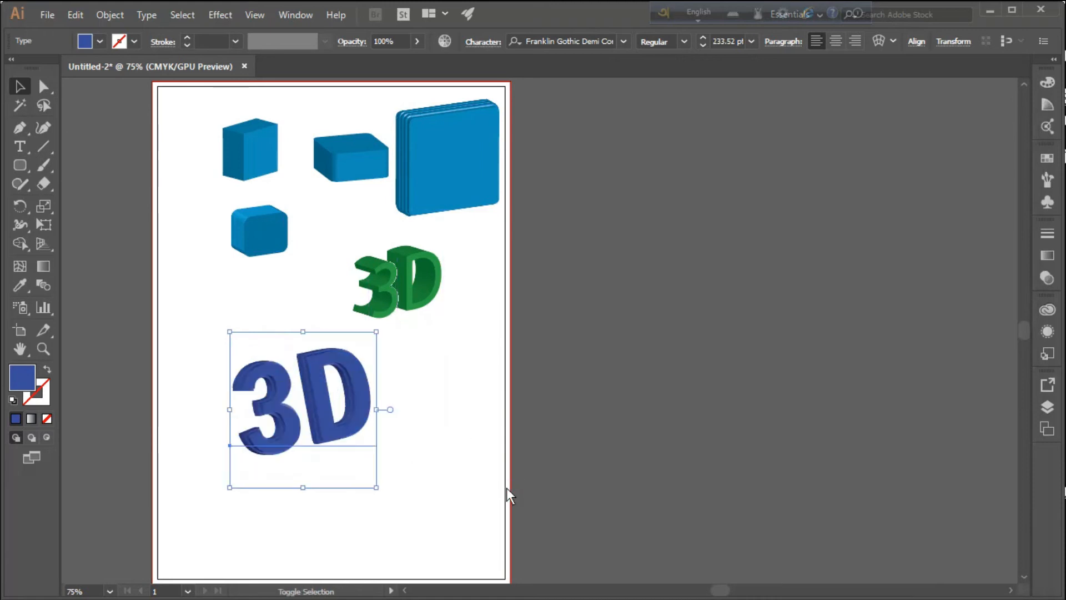
pyautogui.click(645, 306)
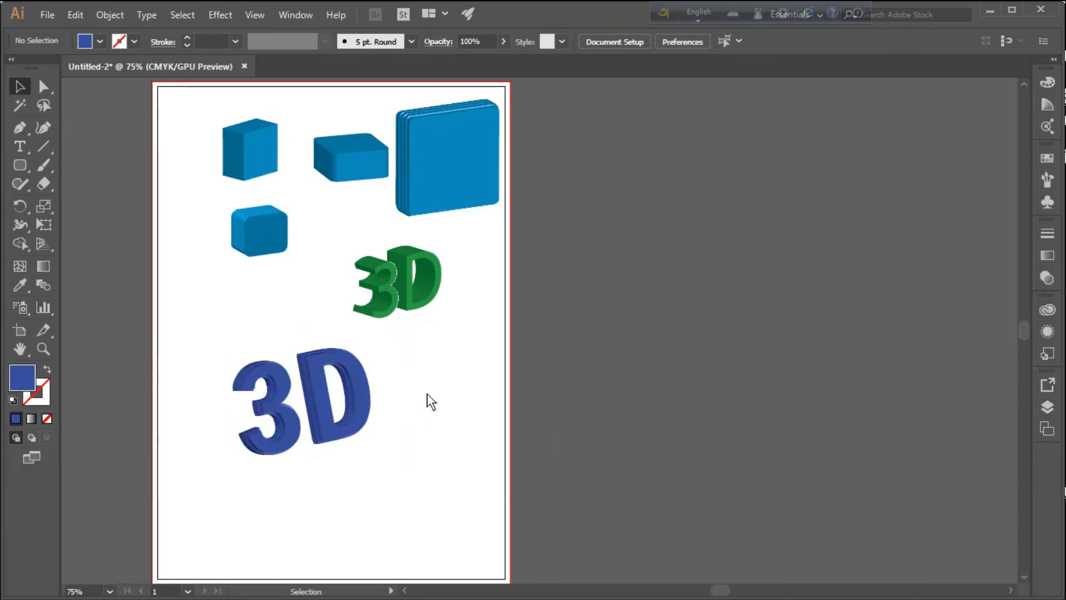
pyautogui.scroll(3, 427, 386)
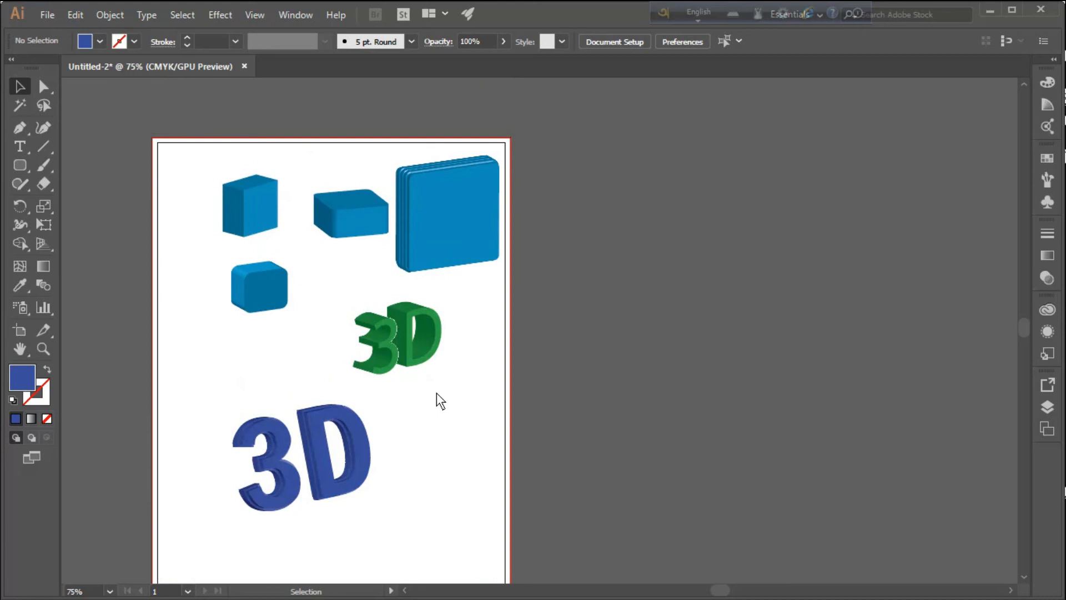
pyautogui.scroll(-2, 311, 403)
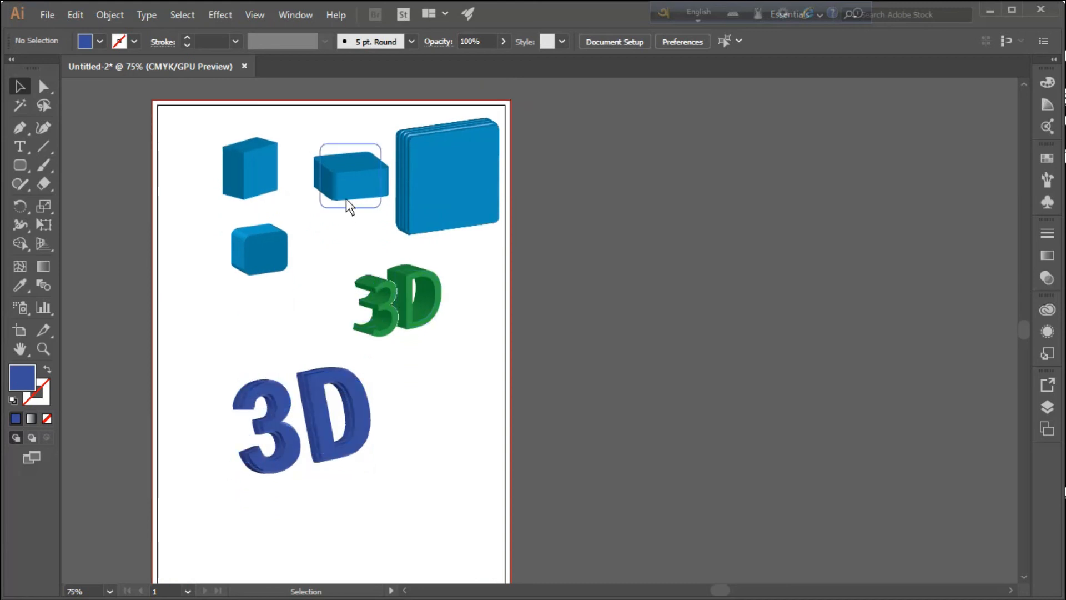